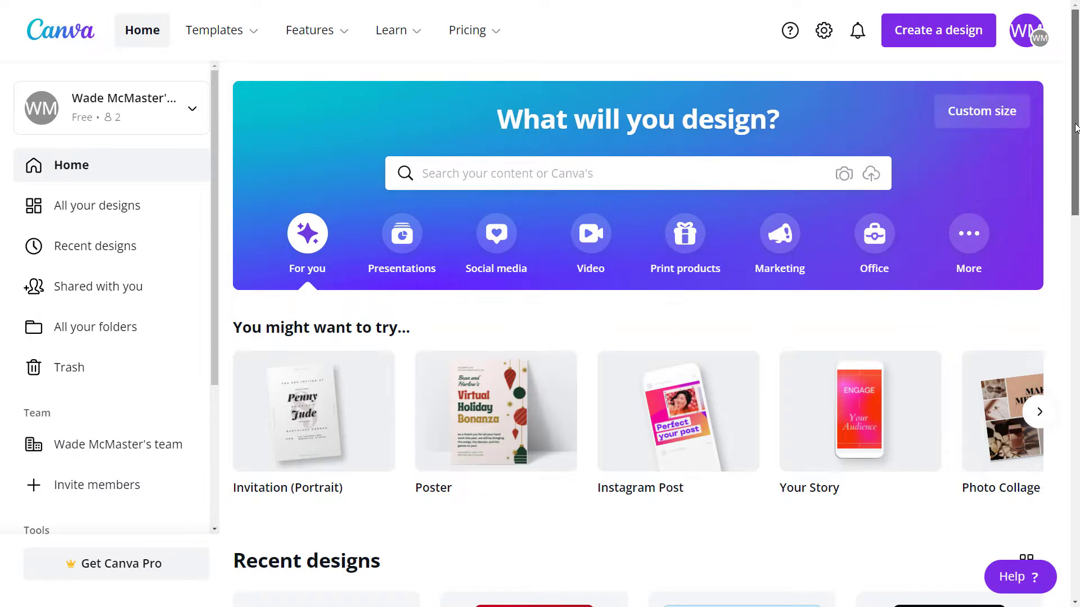
{"action": "scroll", "coordinate": [1075, 105], "scroll_direction": "down", "scroll_amount": 2}
{"action": "scroll", "coordinate": [1075, 105], "scroll_direction": "up", "scroll_amount": 2}
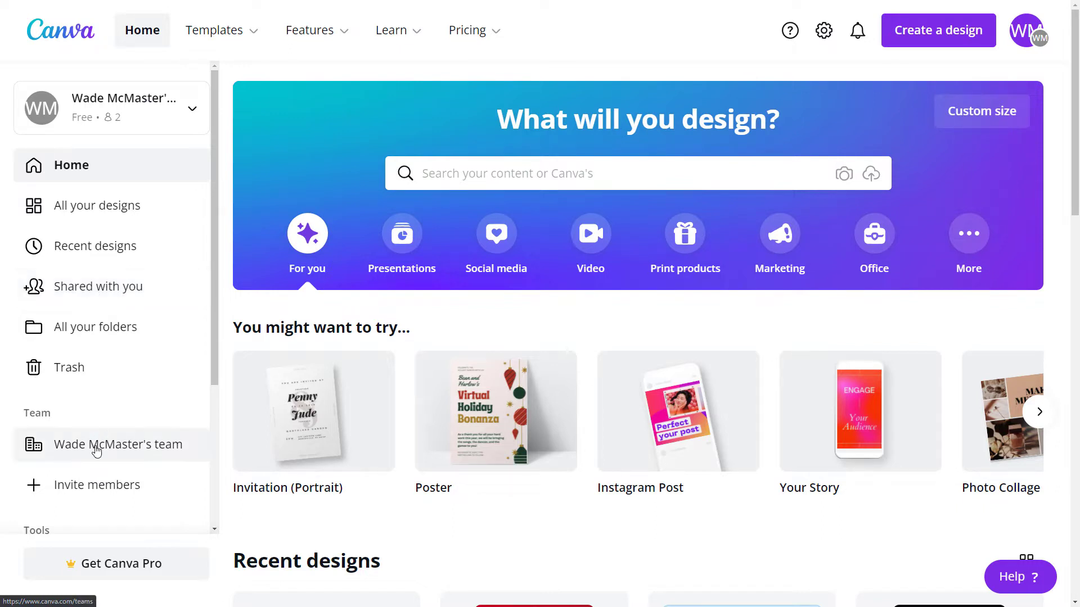
{"action": "scroll", "coordinate": [96, 450], "scroll_direction": "down", "scroll_amount": 1}
{"action": "scroll", "coordinate": [96, 450], "scroll_direction": "up", "scroll_amount": 1}
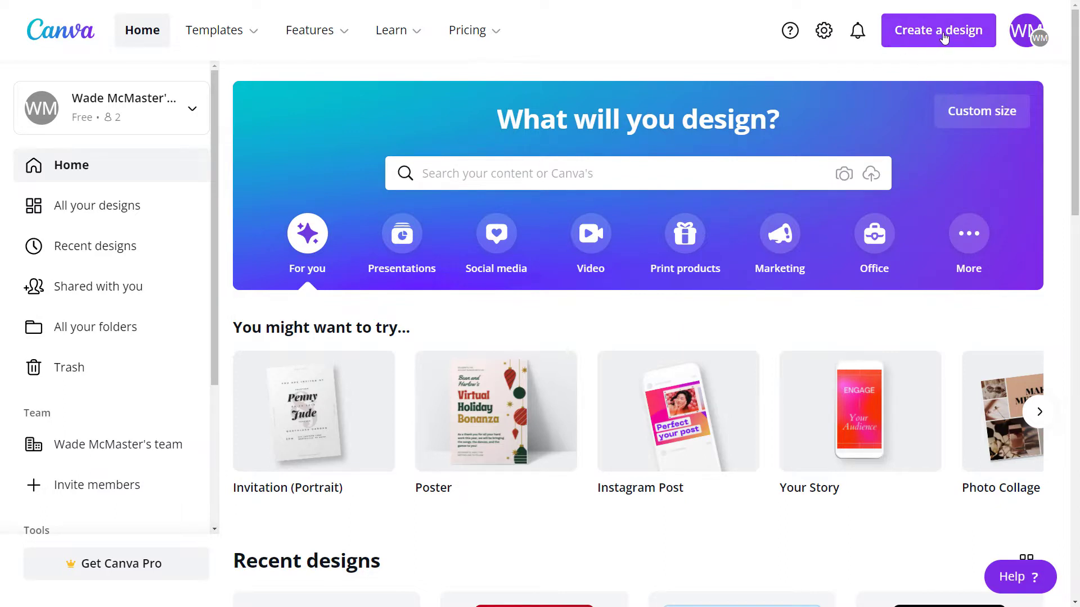
Step: Start a new design and browse the suggested design types
{"action": "left_click", "coordinate": [944, 39]}
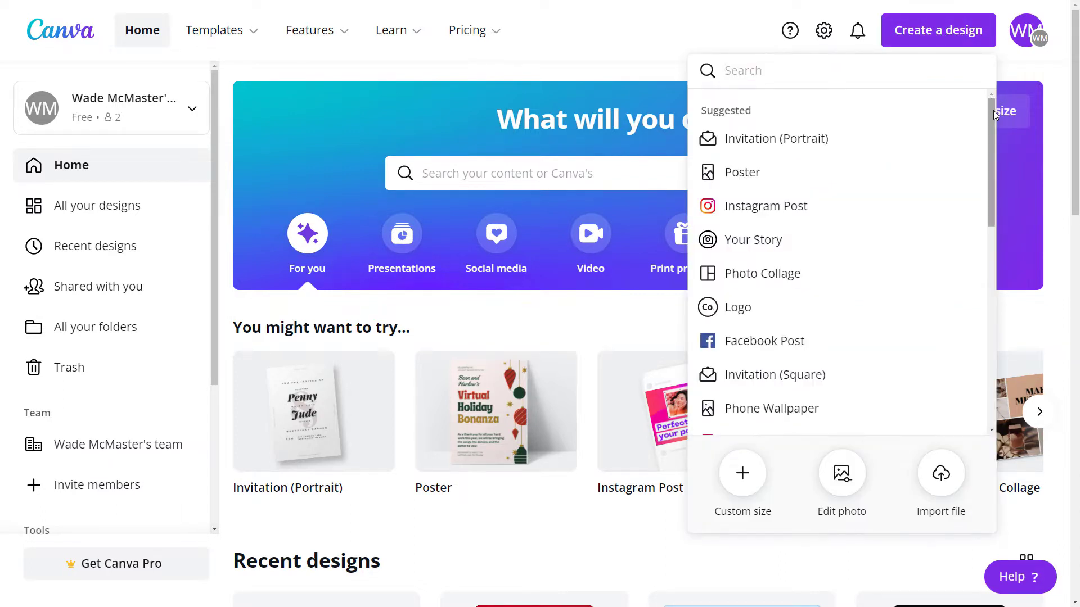
{"action": "left_click_drag", "start_coordinate": [993, 110], "coordinate": [992, 140]}
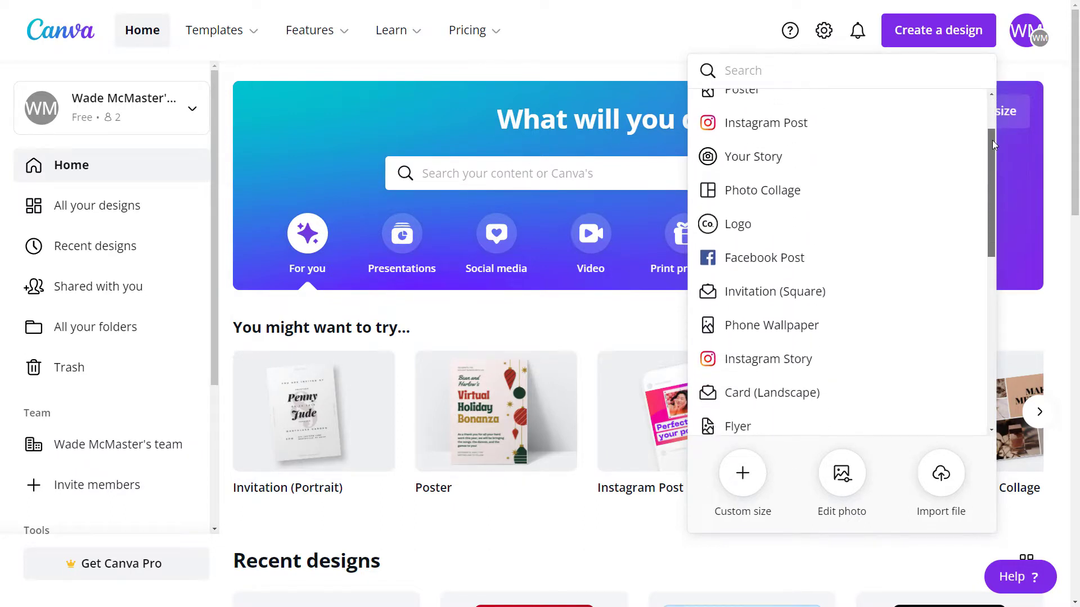
{"action": "left_click", "coordinate": [743, 477]}
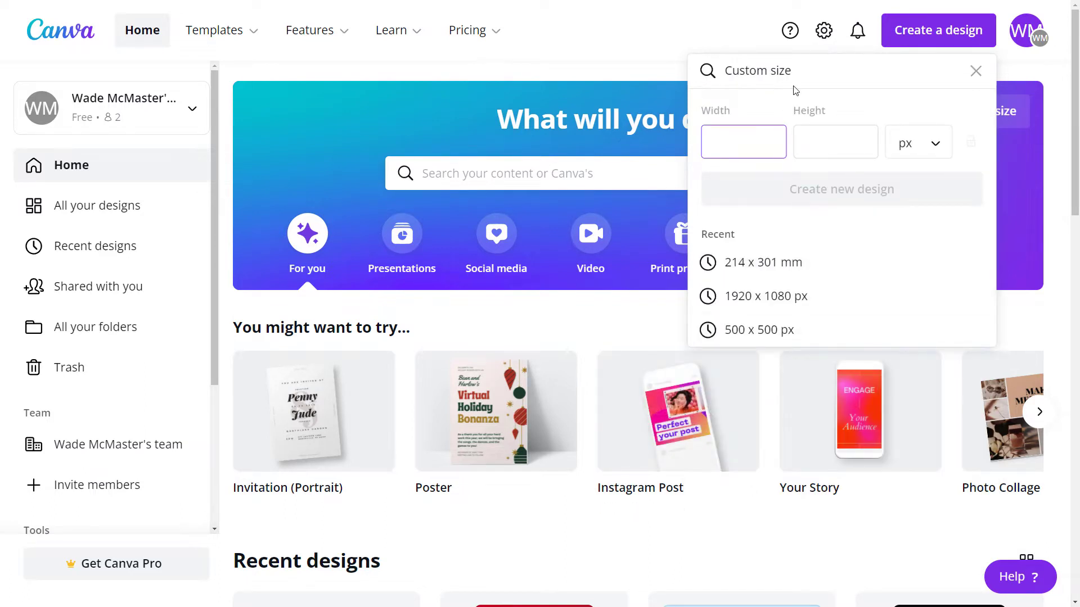
{"action": "type", "text": "2000"}
{"action": "key", "text": "Tab"}
{"action": "type", "text": "2000"}
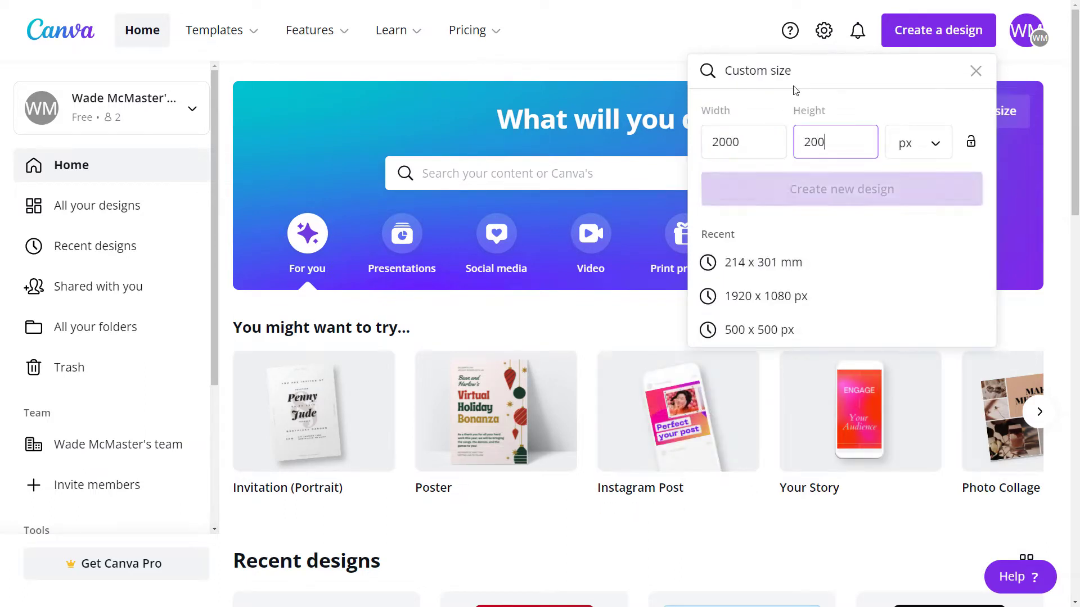
{"action": "left_click", "coordinate": [930, 145]}
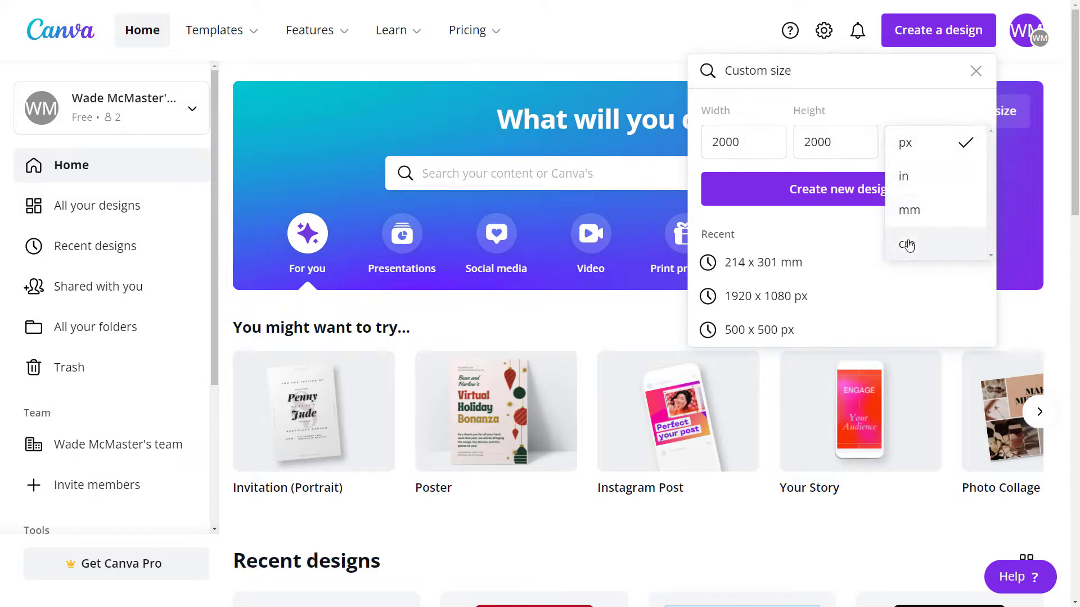
{"action": "scroll", "coordinate": [912, 225], "scroll_direction": "down", "scroll_amount": 1}
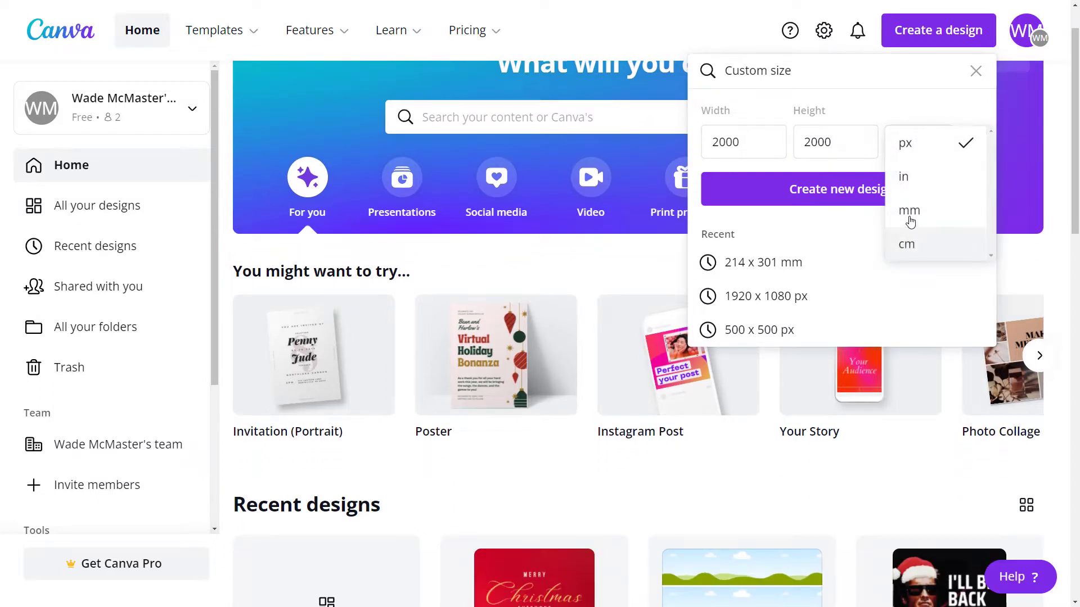
{"action": "left_click", "coordinate": [975, 73]}
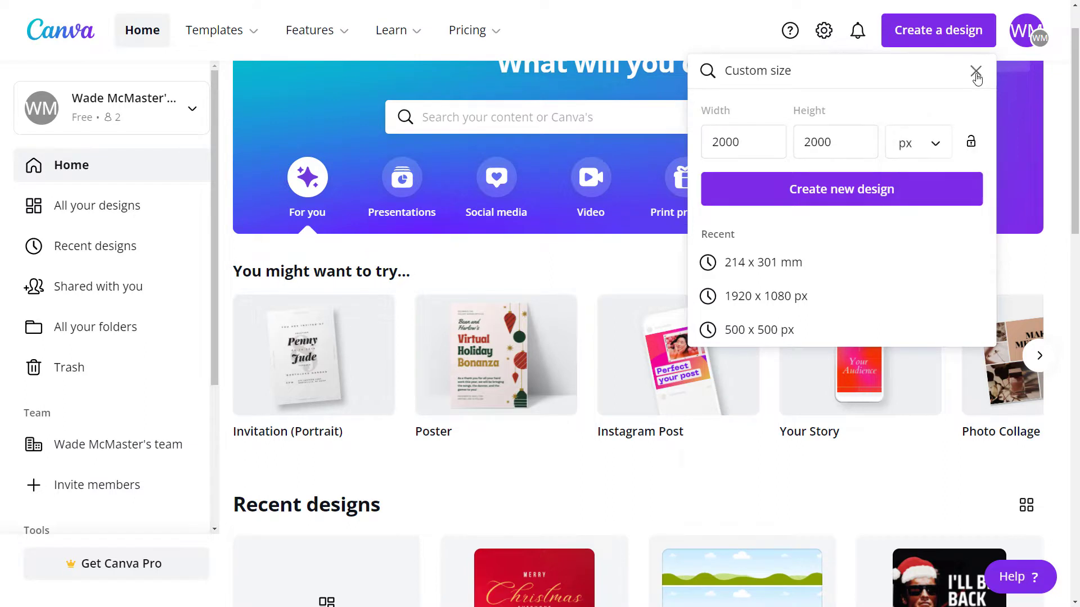
{"action": "left_click", "coordinate": [975, 73]}
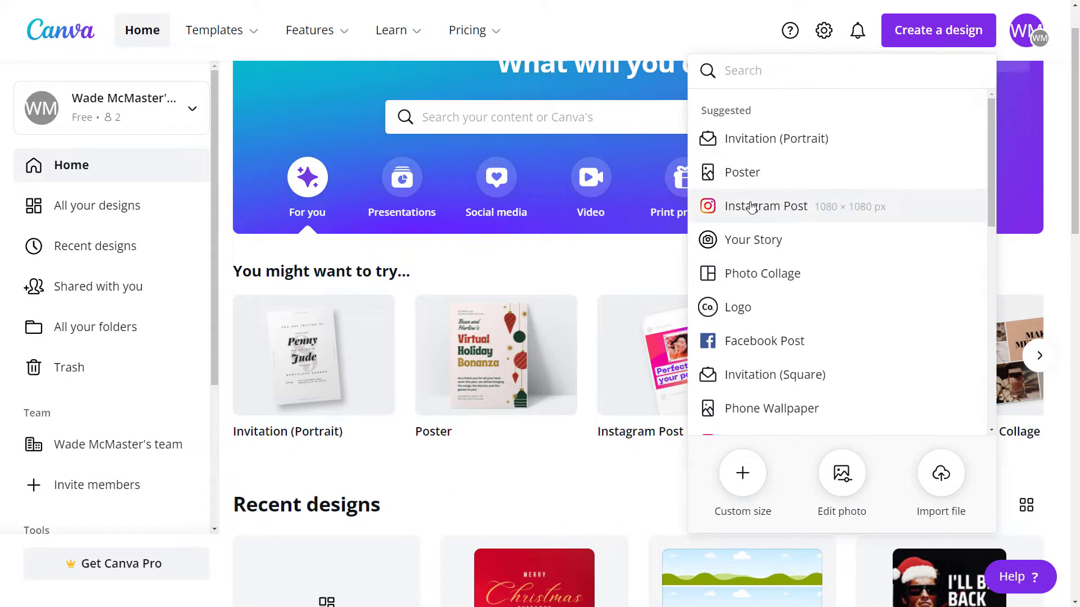
Step: Search the design types for "instagram" and create a blank Instagram Post design
{"action": "left_click", "coordinate": [791, 79]}
{"action": "type", "text": "instagram"}
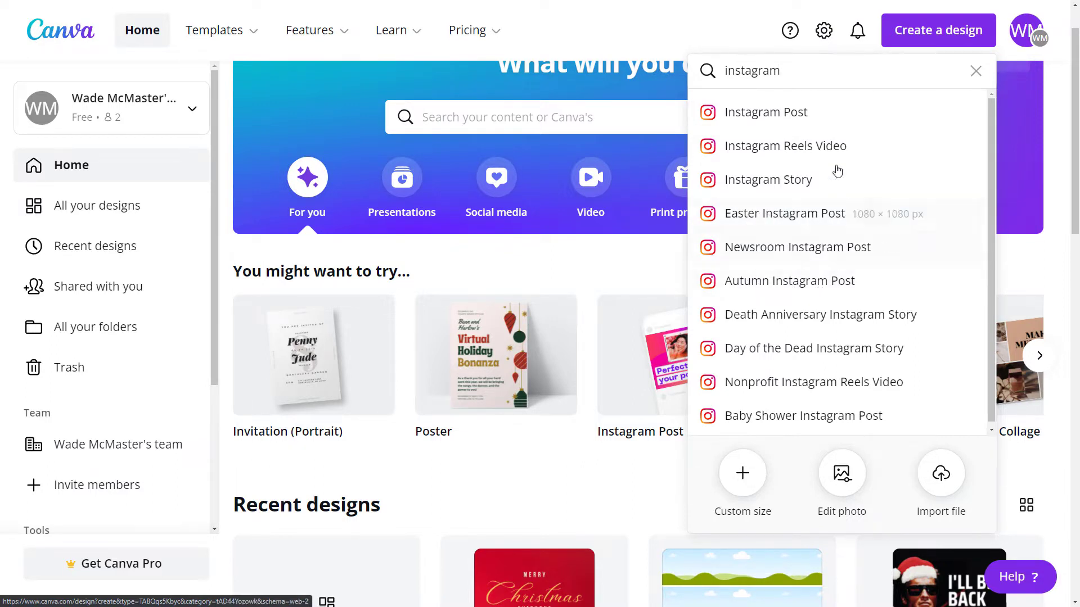
{"action": "left_click", "coordinate": [782, 114]}
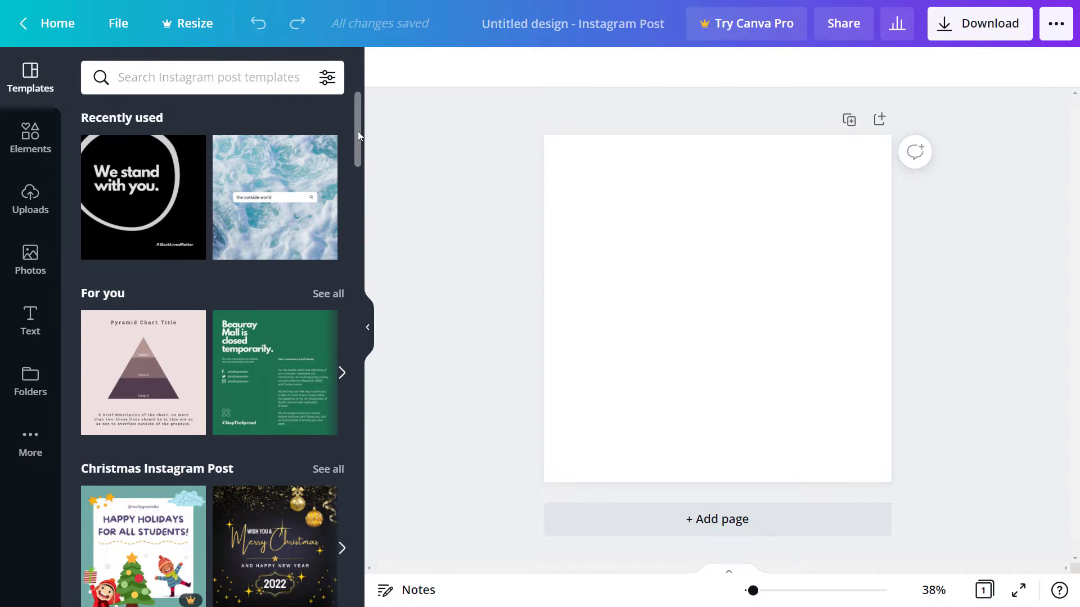
Step: Search the Instagram post templates for "christmas"
{"action": "mouse_move", "coordinate": [358, 130]}
{"action": "left_mouse_down"}
{"action": "mouse_move", "coordinate": [363, 167]}
{"action": "mouse_move", "coordinate": [357, 130]}
{"action": "left_mouse_up"}
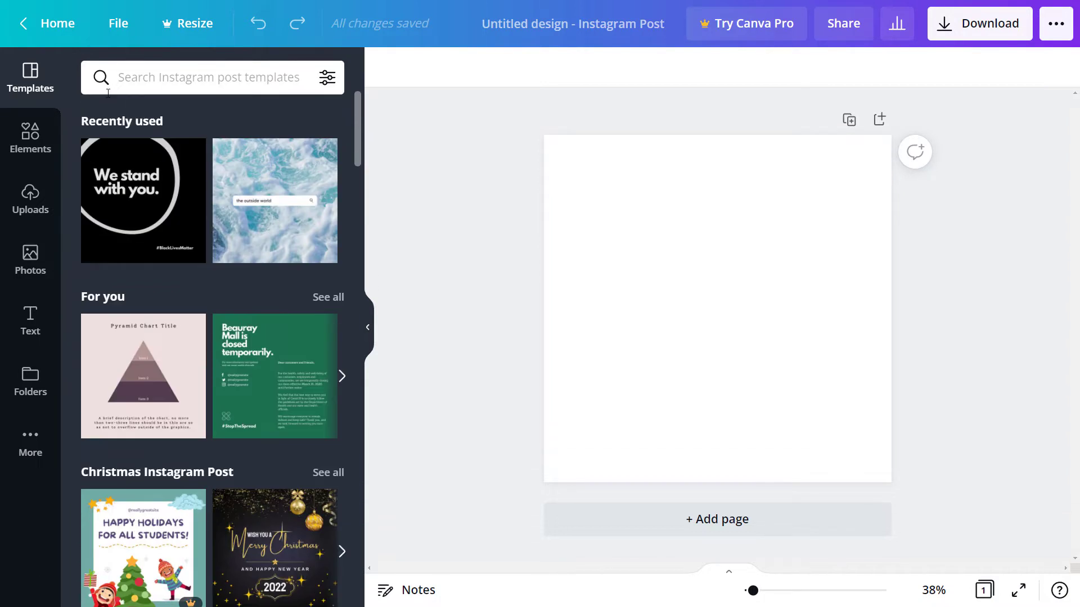
{"action": "left_click", "coordinate": [200, 77]}
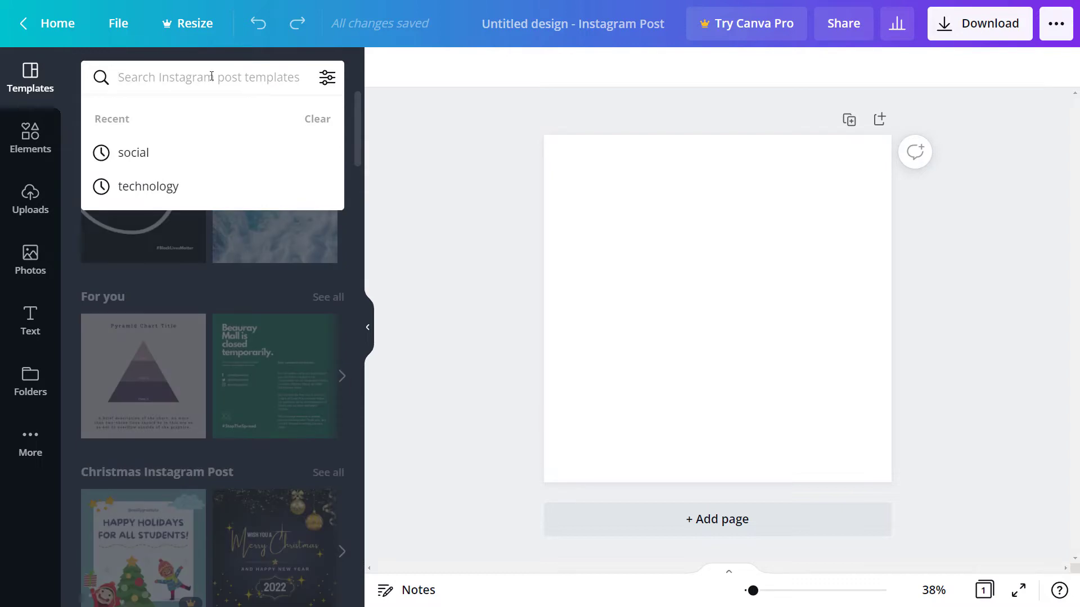
{"action": "type", "text": "christmas"}
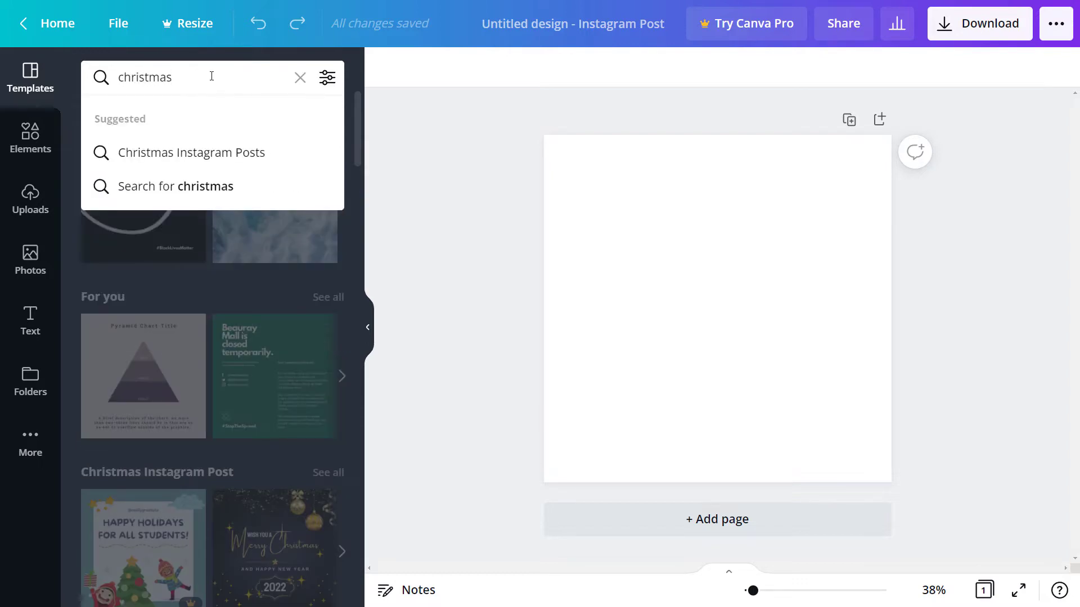
{"action": "left_click", "coordinate": [208, 186]}
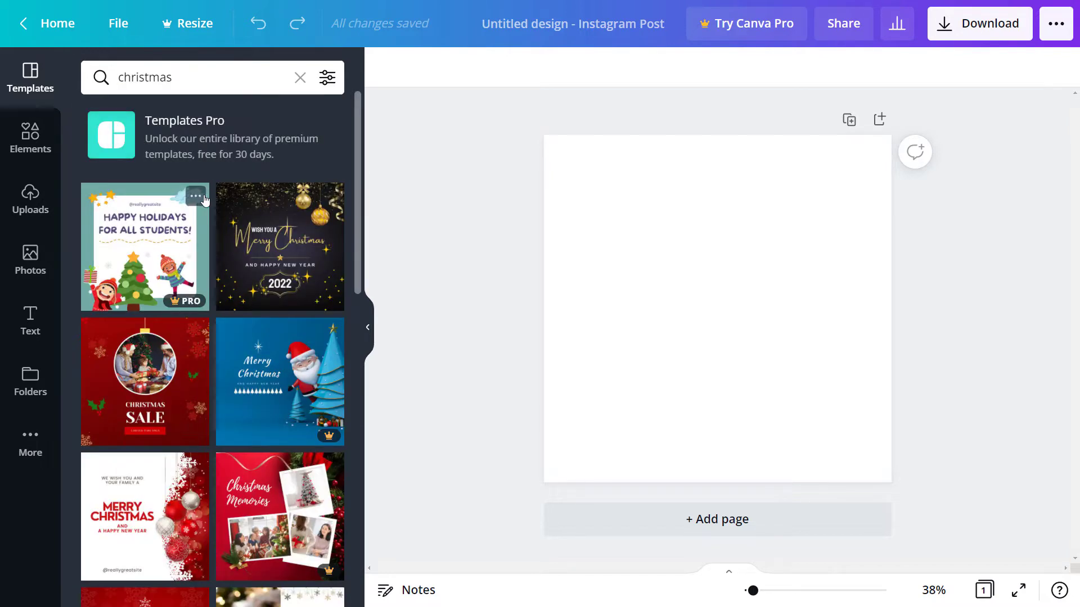
Step: Browse the Christmas templates and apply the white one with red "Merry Christmas" text and hanging baubles to the page
{"action": "scroll", "coordinate": [206, 225], "scroll_direction": "down", "scroll_amount": 3}
{"action": "scroll", "coordinate": [208, 250], "scroll_direction": "down", "scroll_amount": 2}
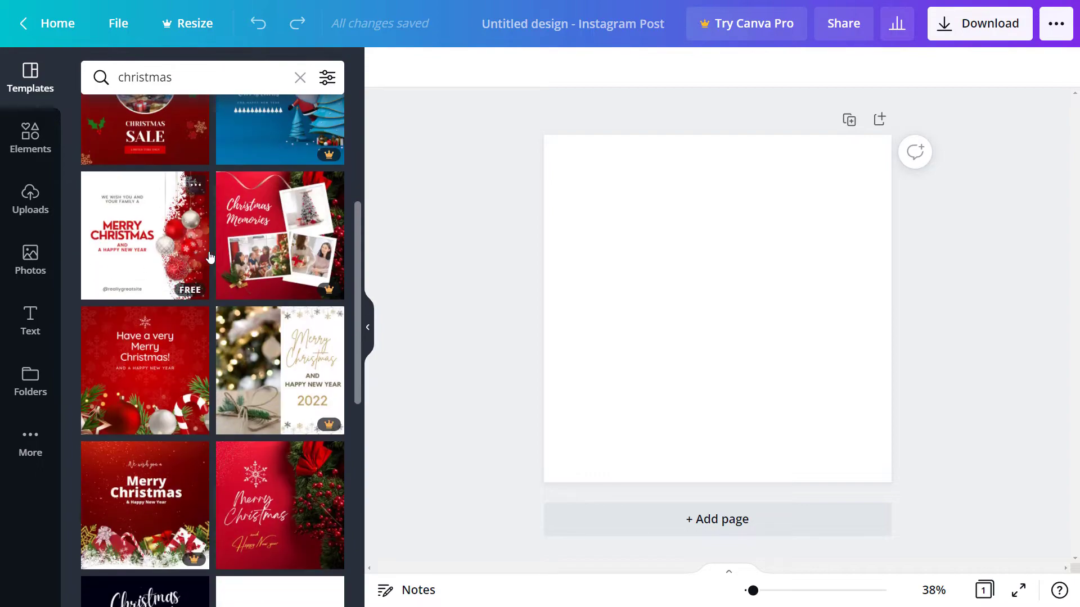
{"action": "scroll", "coordinate": [200, 292], "scroll_direction": "down", "scroll_amount": 2}
{"action": "scroll", "coordinate": [189, 332], "scroll_direction": "up", "scroll_amount": 1}
{"action": "scroll", "coordinate": [188, 334], "scroll_direction": "down", "scroll_amount": 3}
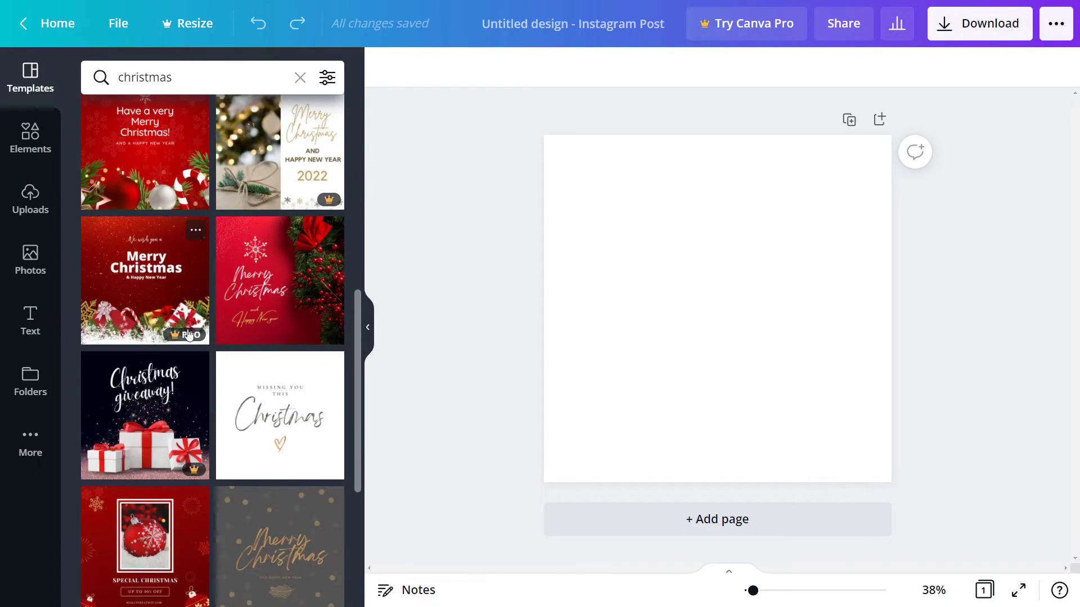
{"action": "scroll", "coordinate": [189, 332], "scroll_direction": "up", "scroll_amount": 4}
{"action": "scroll", "coordinate": [193, 323], "scroll_direction": "up", "scroll_amount": 1}
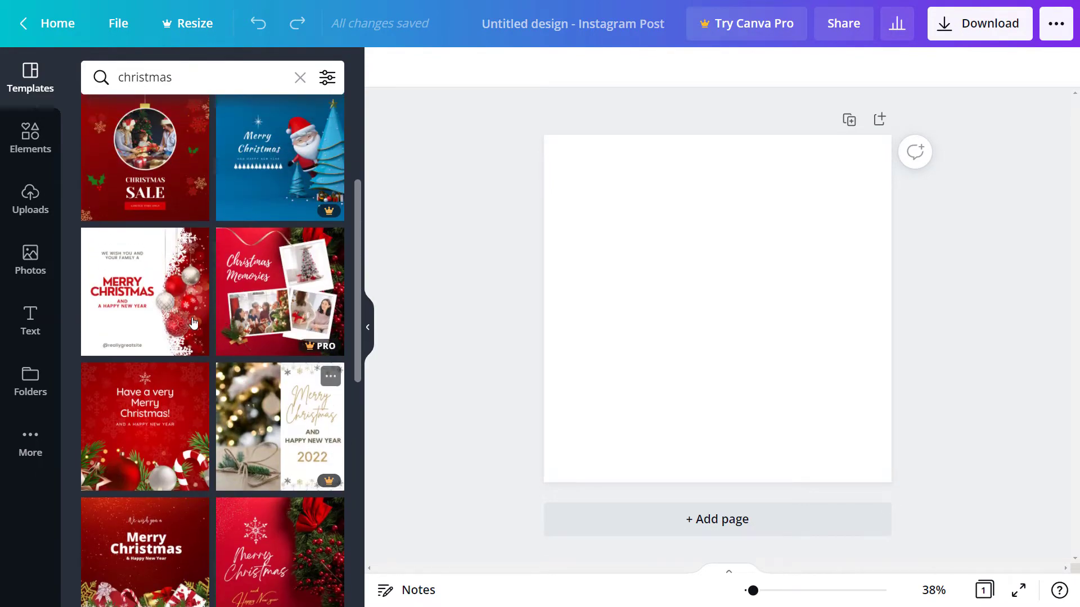
{"action": "left_click", "coordinate": [193, 324]}
{"action": "left_click", "coordinate": [715, 360]}
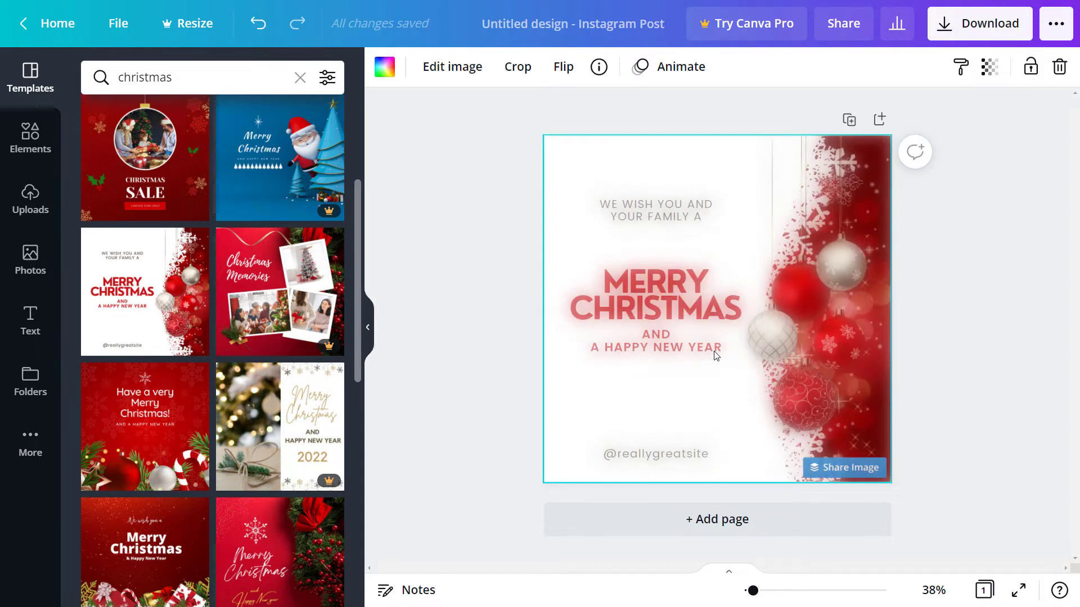
Step: Replace the "MERRY CHRISTMAS" heading on the page with "HAPPY HOLIDAYS"
{"action": "left_click", "coordinate": [660, 291]}
{"action": "left_click", "coordinate": [660, 291]}
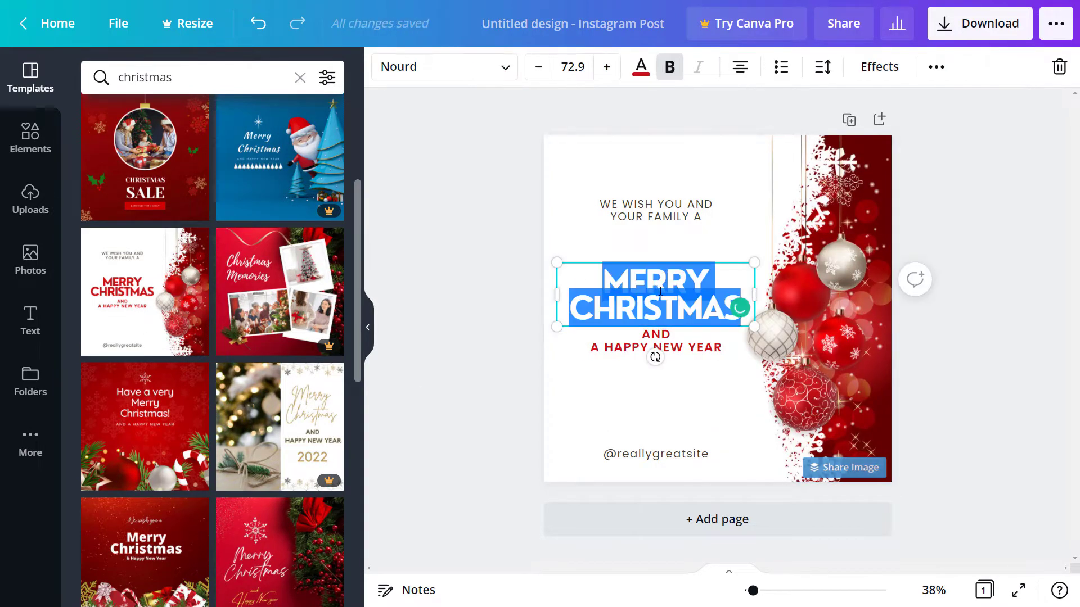
{"action": "type", "text": "HAPPY"}
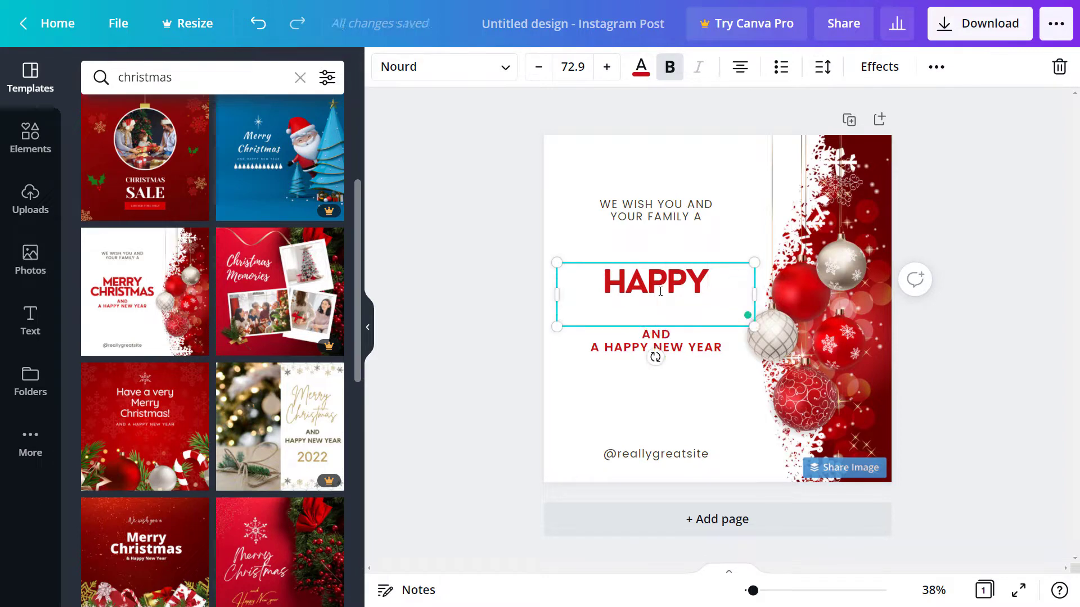
{"action": "type", "text": " HOLIDAYS"}
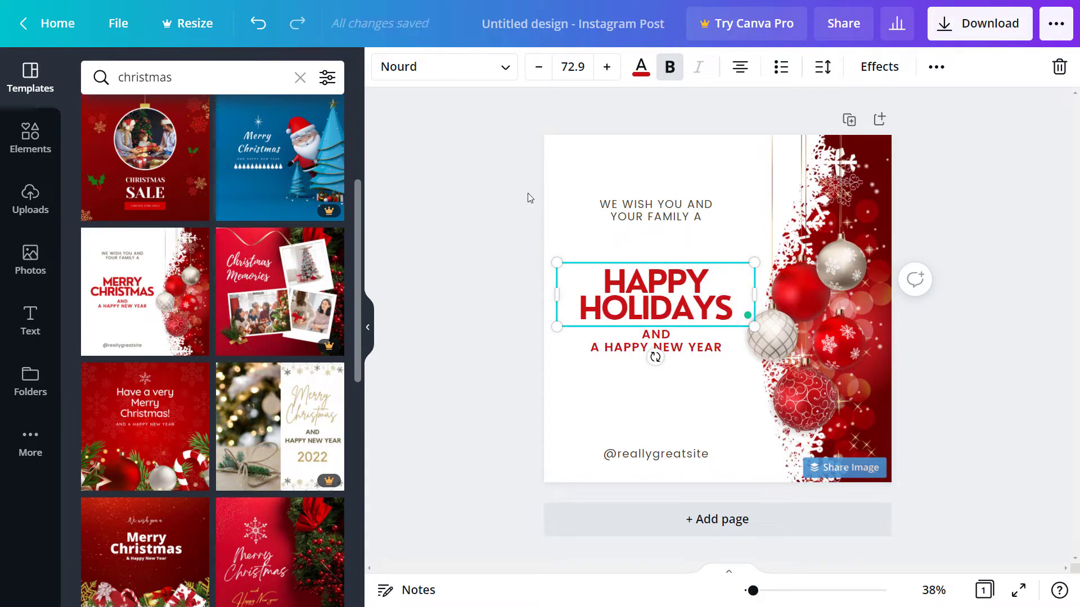
{"action": "left_click", "coordinate": [533, 198]}
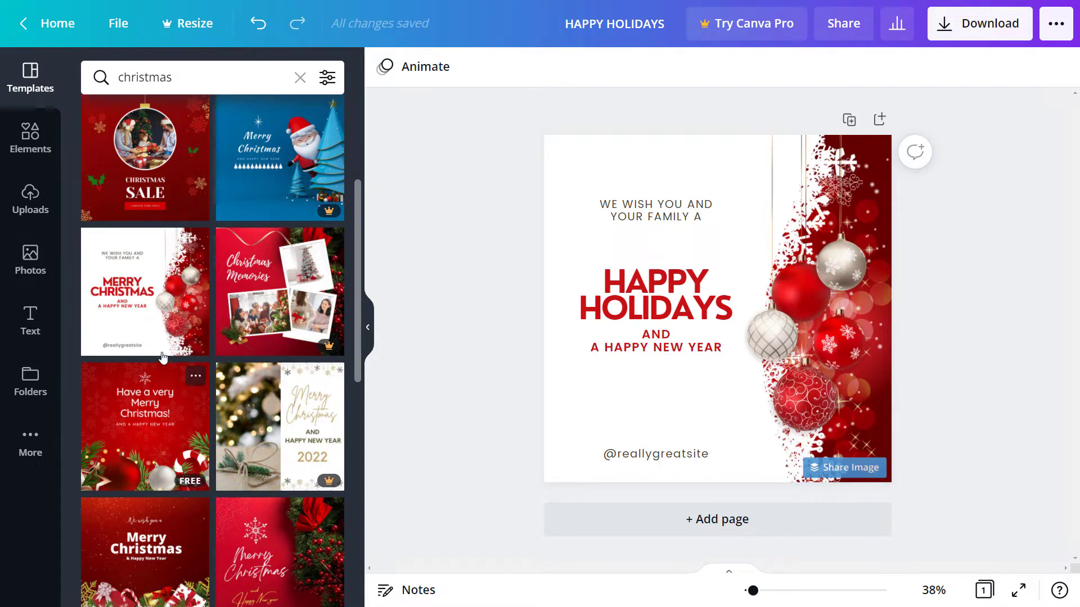
Step: Clear the page by deleting all its text boxes and the Christmas bauble background image
{"action": "scroll", "coordinate": [165, 371], "scroll_direction": "down", "scroll_amount": 2}
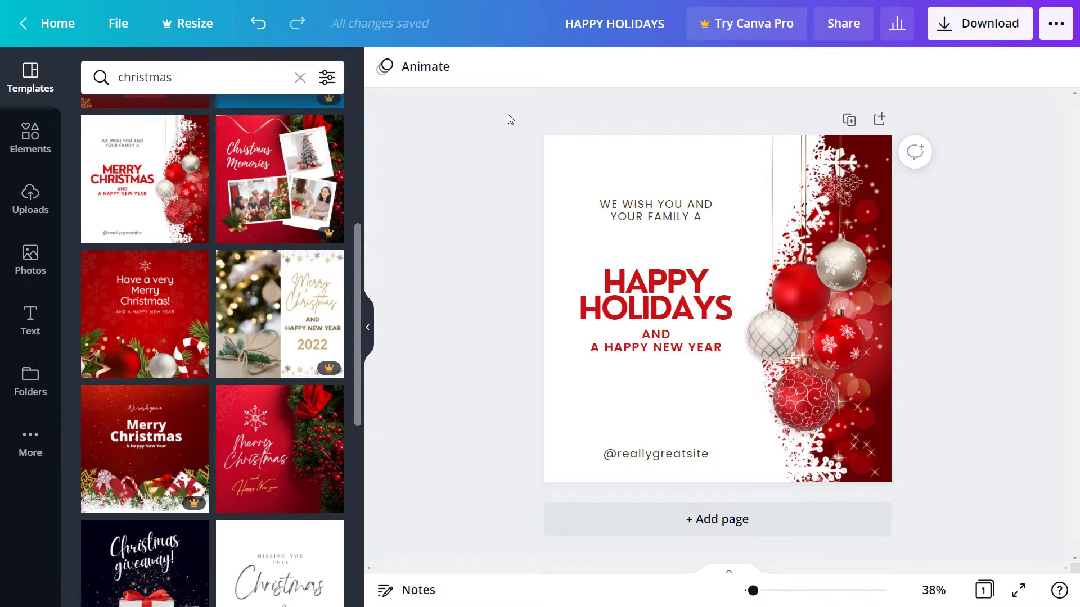
{"action": "left_click_drag", "start_coordinate": [508, 114], "coordinate": [860, 461]}
{"action": "key", "text": "Delete"}
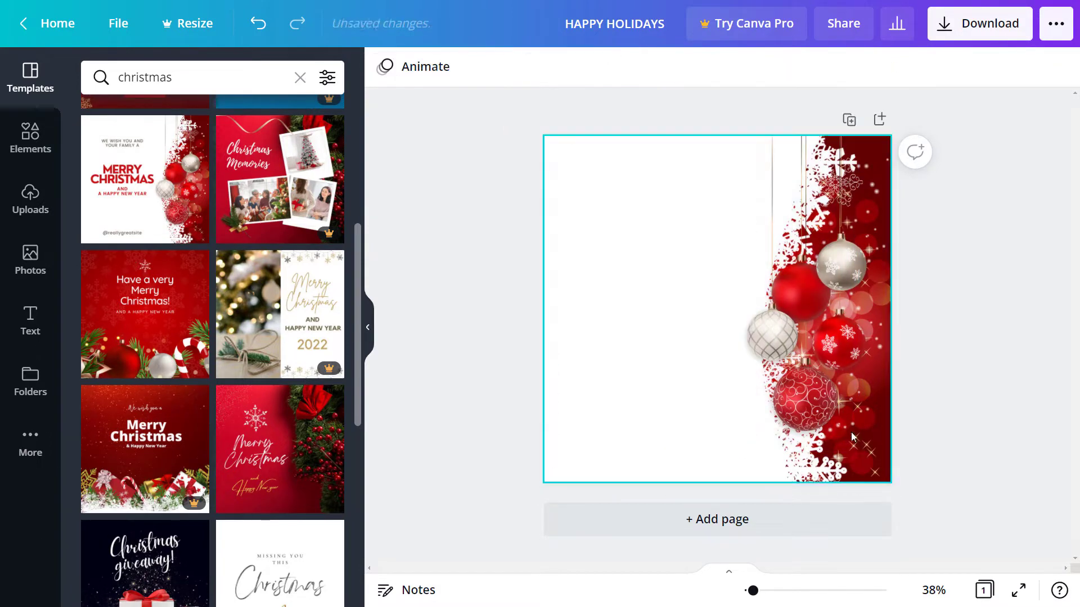
{"action": "left_click", "coordinate": [814, 311]}
{"action": "key", "text": "Delete"}
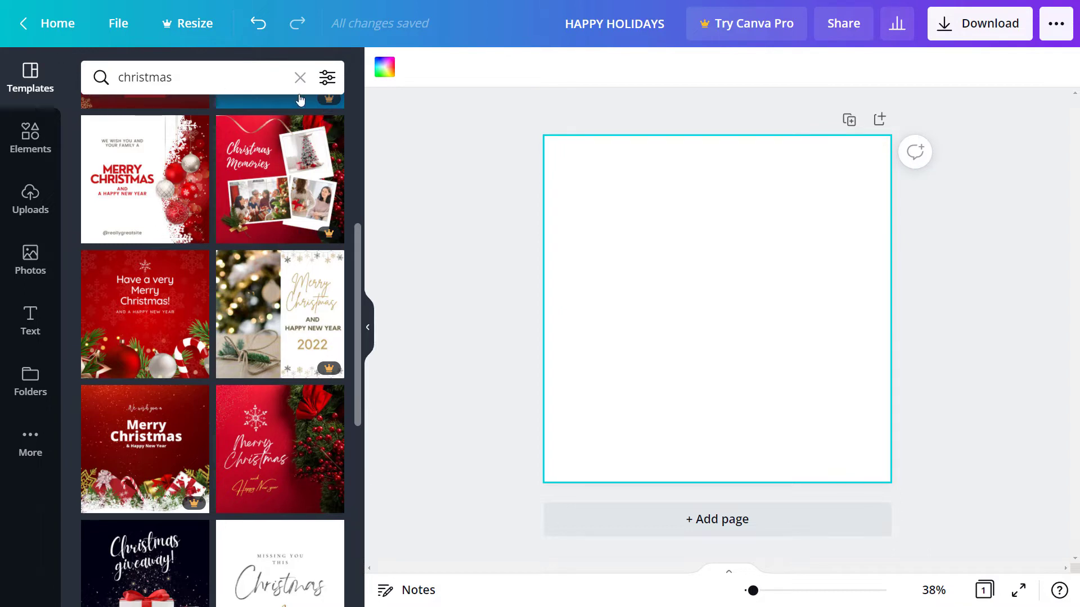
Step: Look through the content available under elements, uploads, photos, text and folders
{"action": "left_click", "coordinate": [32, 136]}
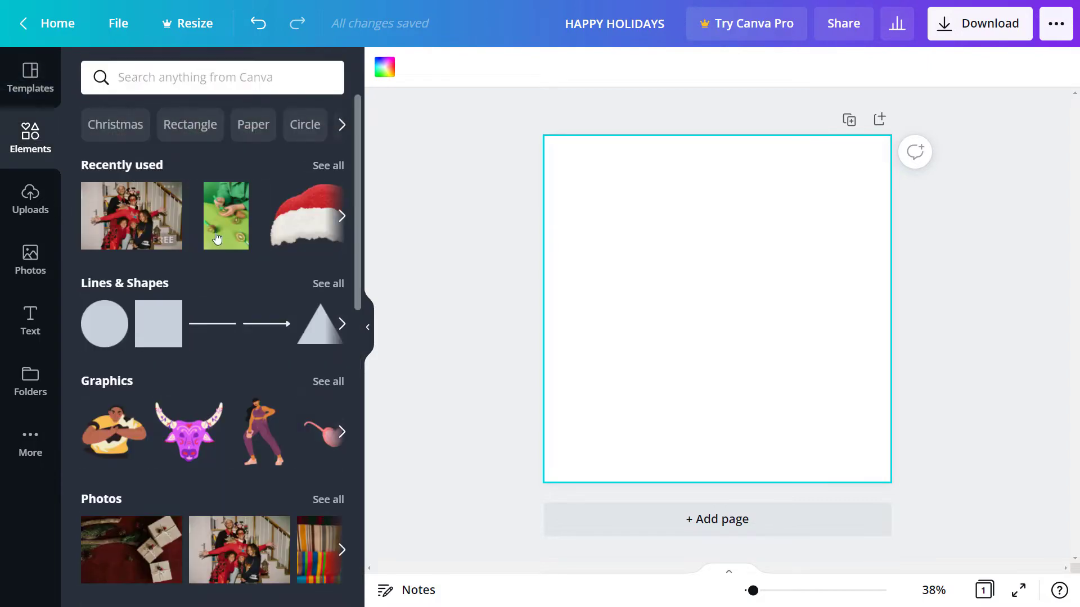
{"action": "left_click", "coordinate": [34, 216]}
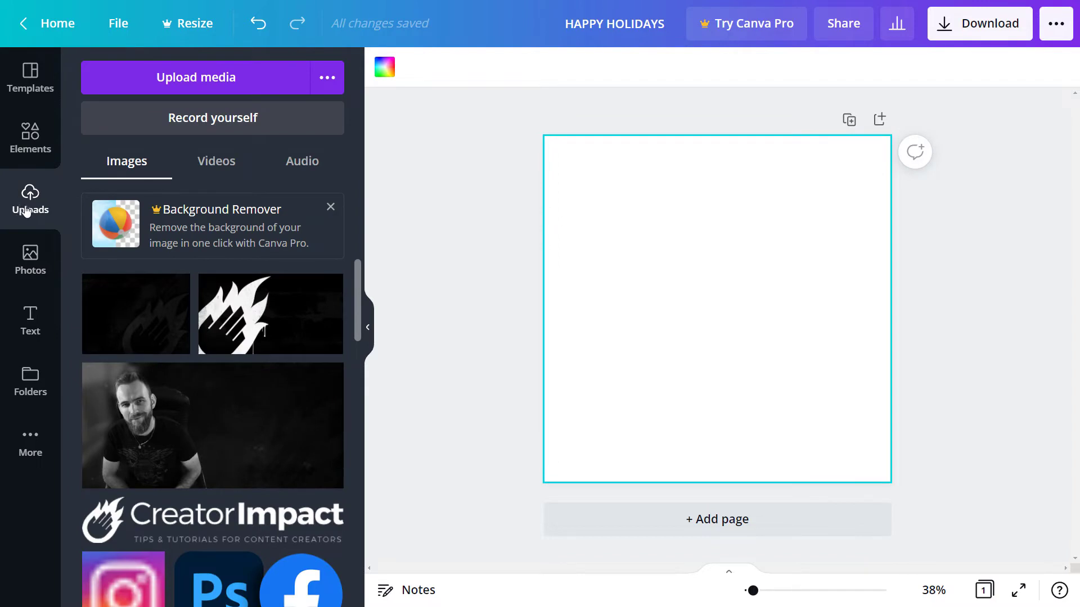
{"action": "left_click", "coordinate": [29, 275]}
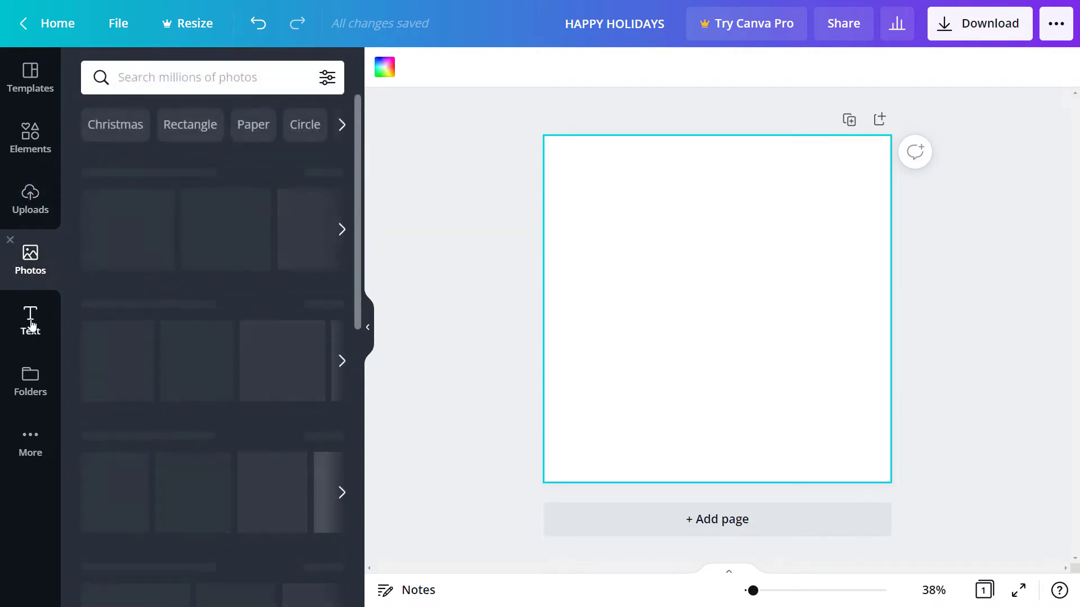
{"action": "left_click", "coordinate": [31, 324]}
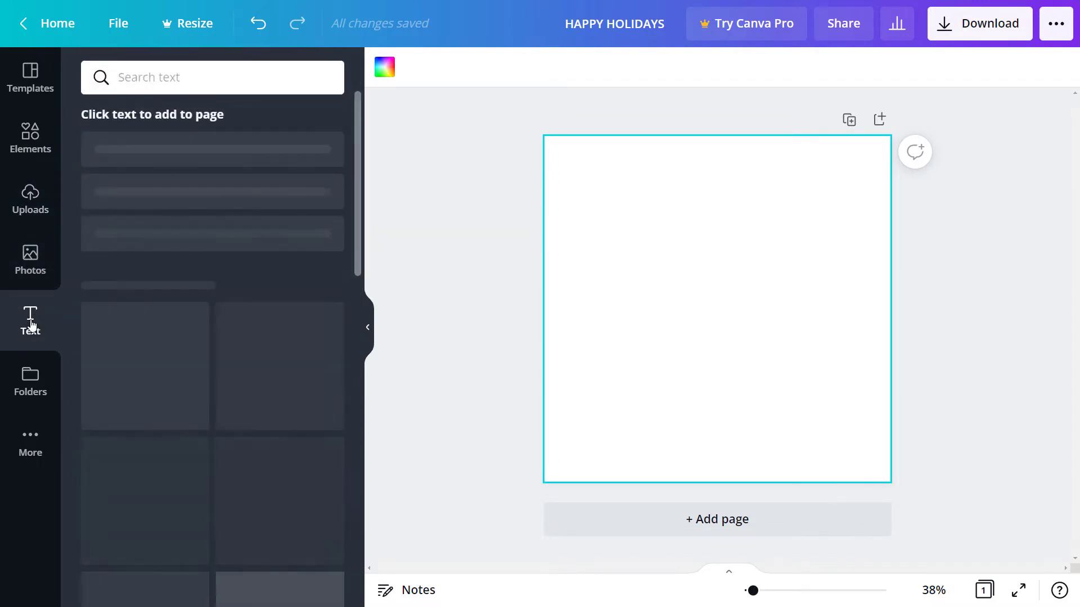
{"action": "left_click", "coordinate": [29, 379]}
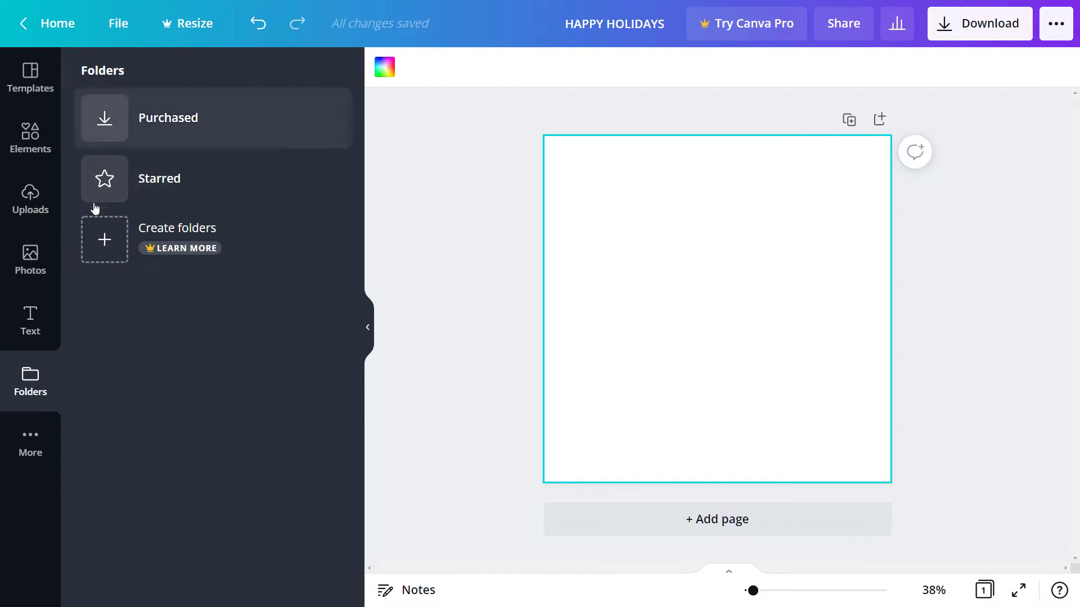
Step: View the additional content types, add the Background library to the sidebar and browse its backgrounds
{"action": "left_click", "coordinate": [26, 437]}
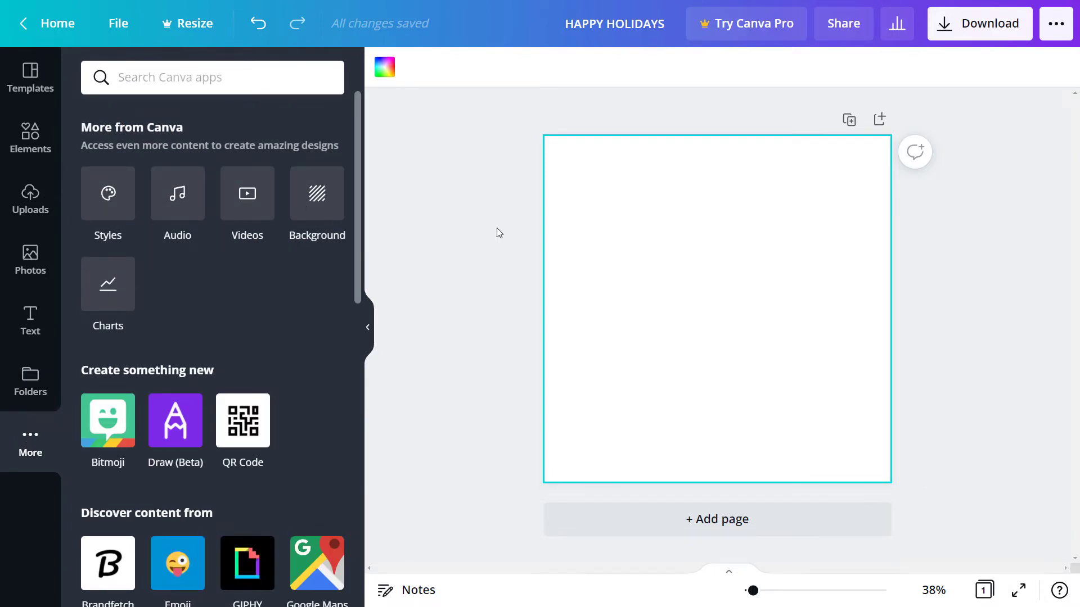
{"action": "left_click", "coordinate": [322, 192]}
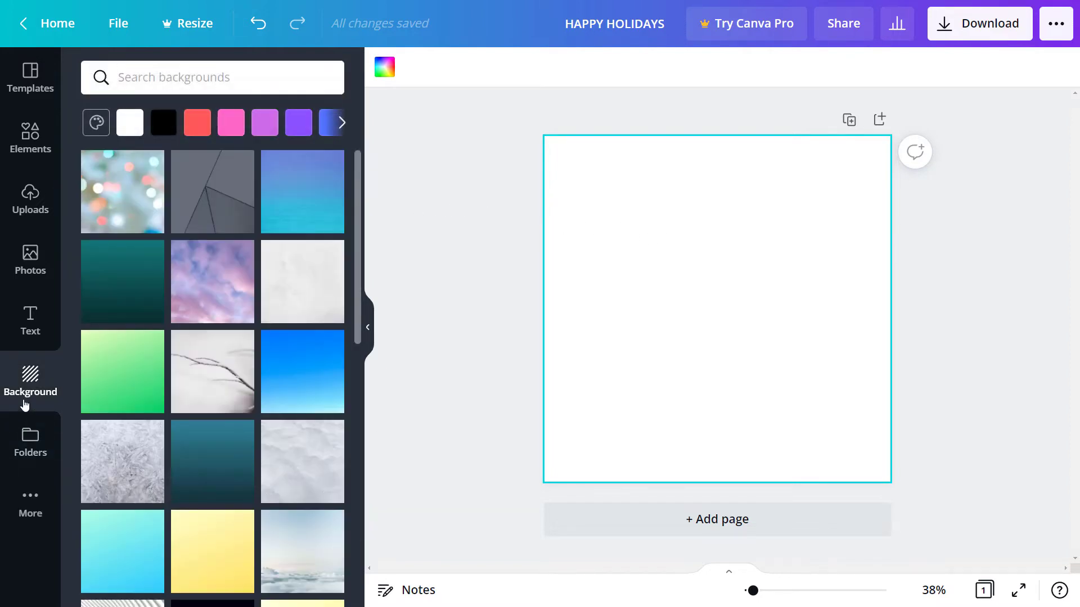
{"action": "scroll", "coordinate": [212, 448], "scroll_direction": "down", "scroll_amount": 3}
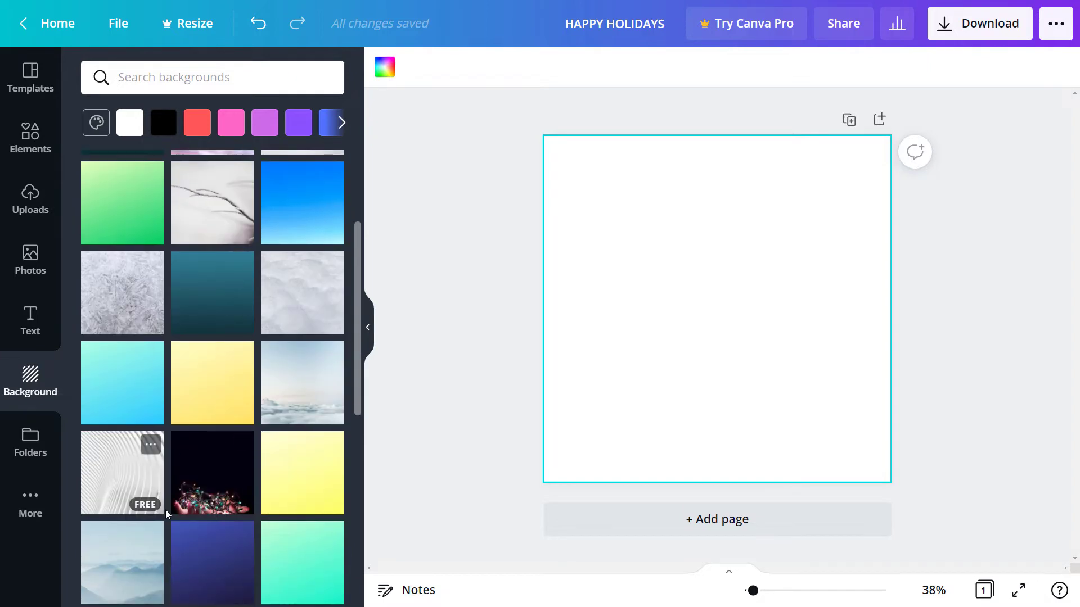
Step: Browse the backgrounds and apply the grey wooden planks with green ivy to the page
{"action": "scroll", "coordinate": [166, 513], "scroll_direction": "down", "scroll_amount": 3}
{"action": "scroll", "coordinate": [150, 366], "scroll_direction": "down", "scroll_amount": 6}
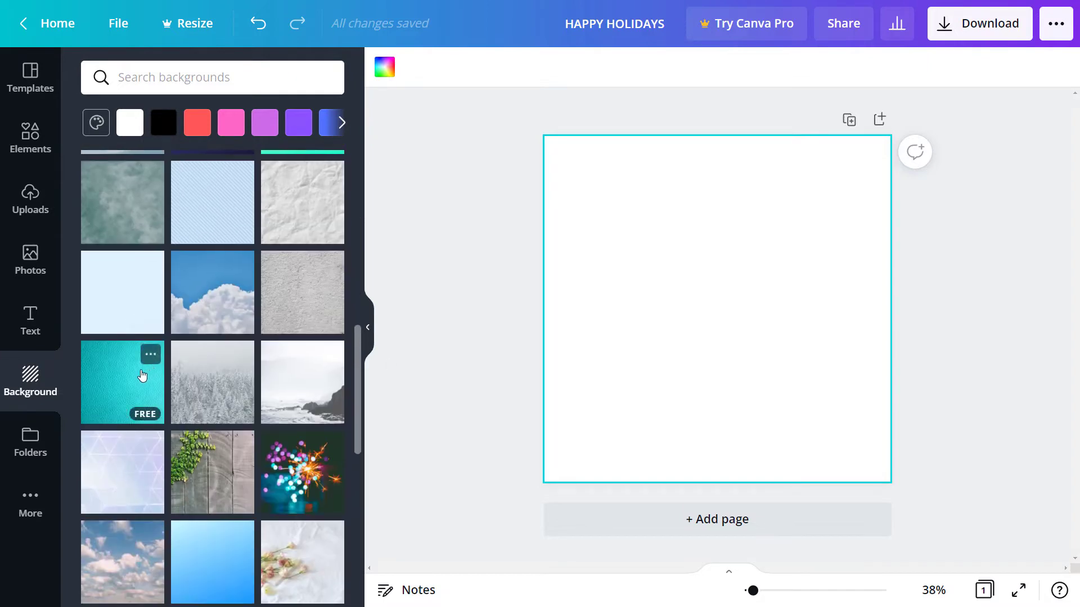
{"action": "scroll", "coordinate": [143, 376], "scroll_direction": "down", "scroll_amount": 4}
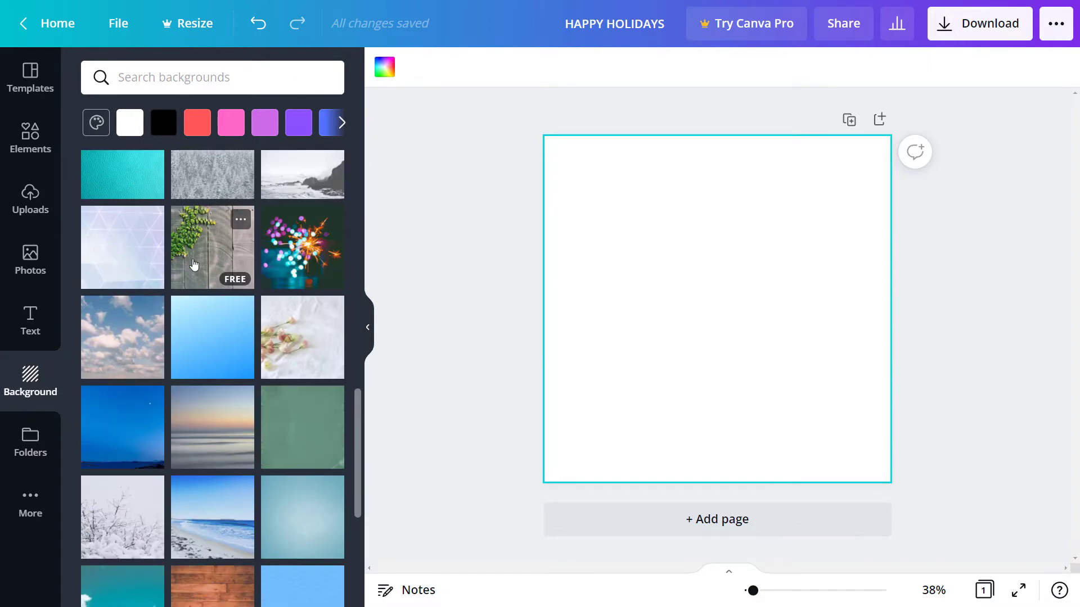
{"action": "left_click", "coordinate": [194, 264]}
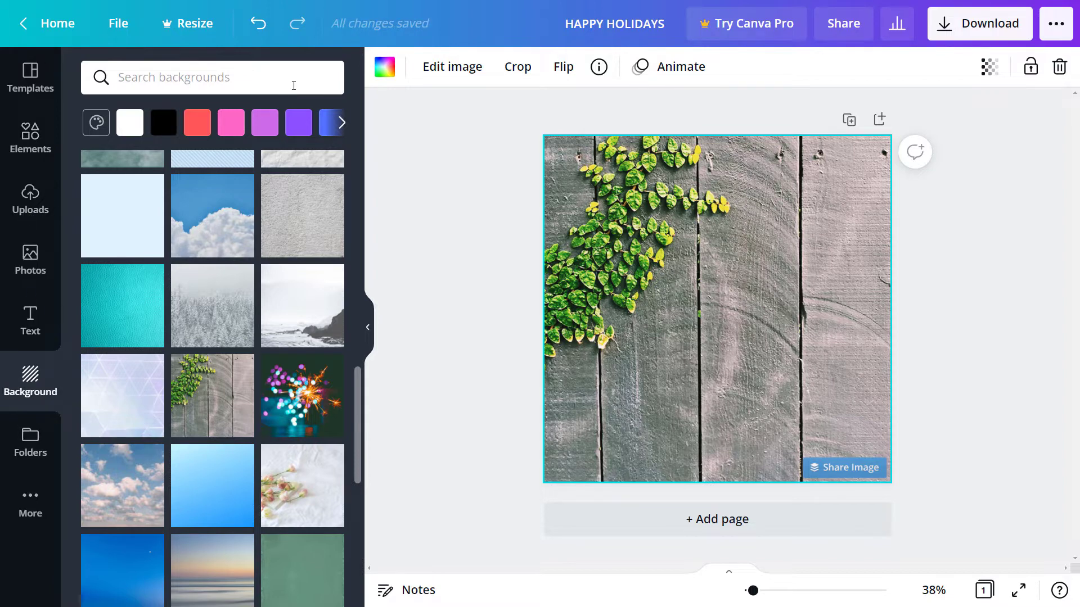
{"action": "left_click", "coordinate": [453, 142]}
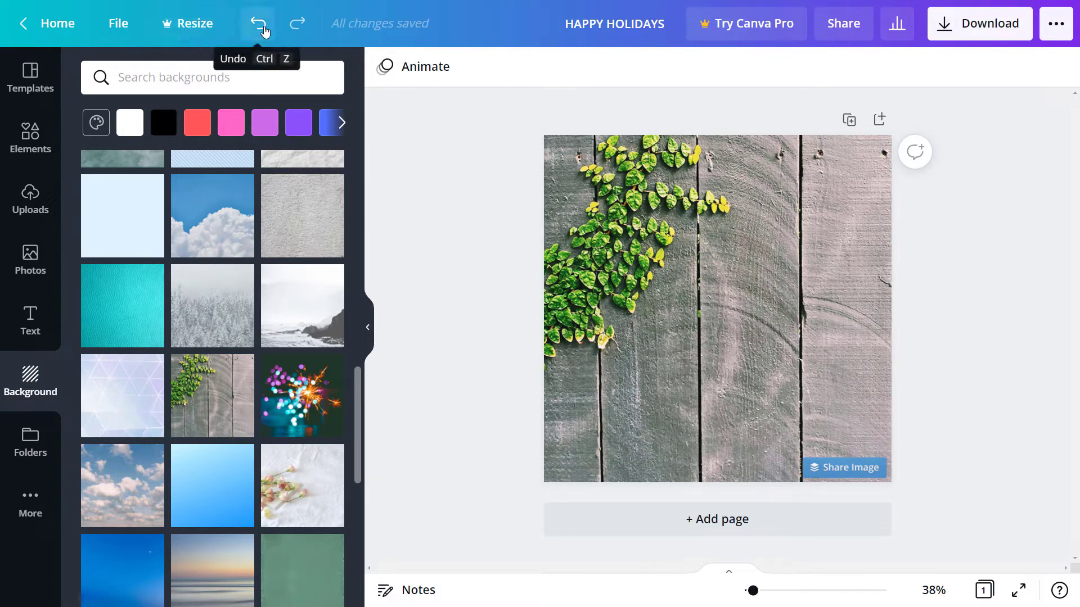
Step: Undo adding the ivy-covered wood background and bring it back onto the page
{"action": "left_click", "coordinate": [258, 23]}
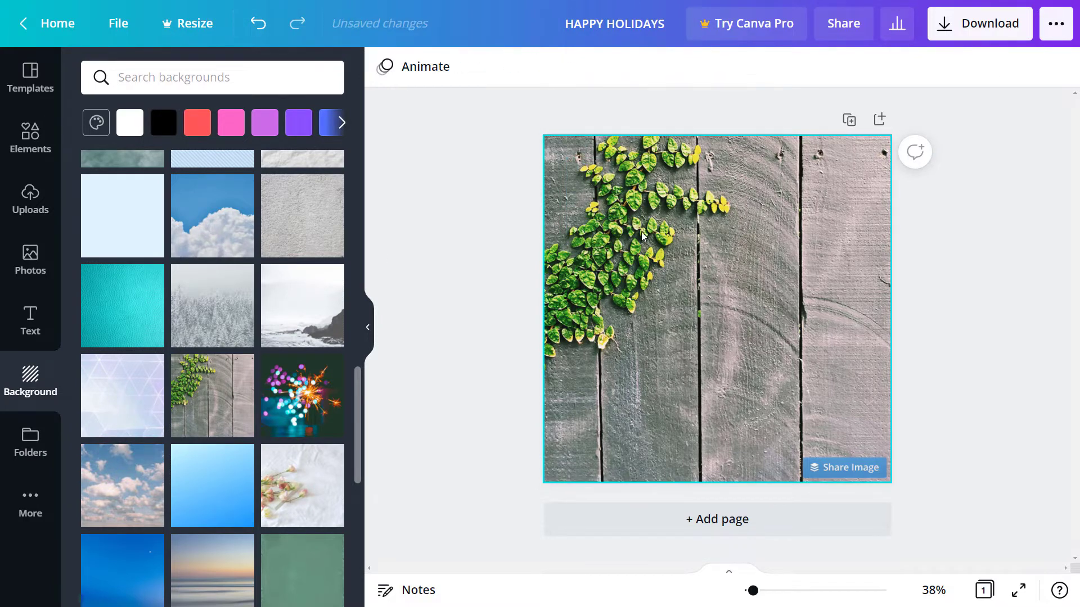
{"action": "key", "text": "ctrl+z"}
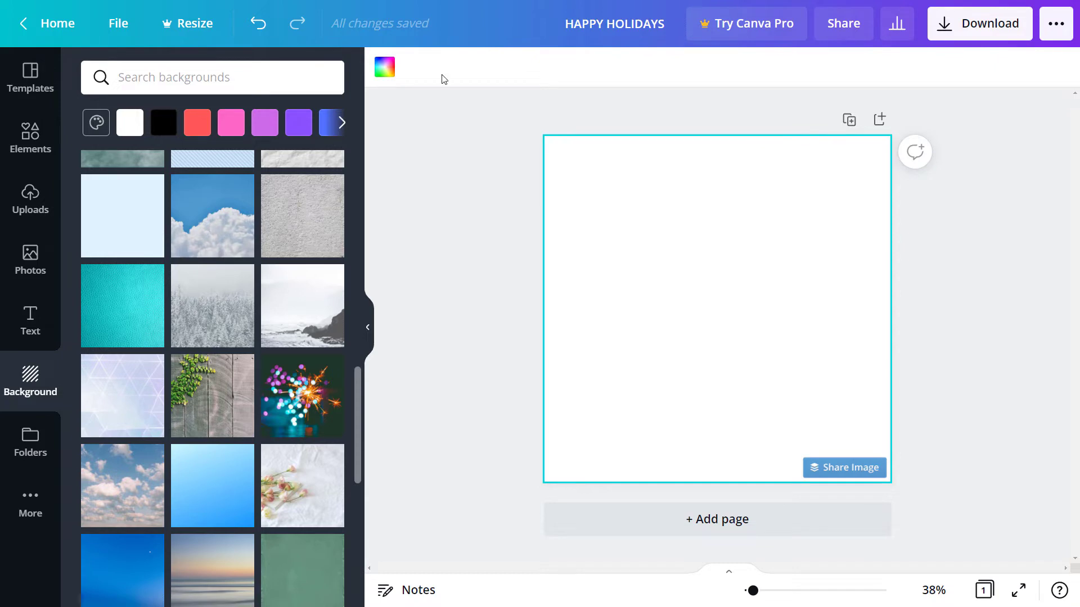
{"action": "left_click", "coordinate": [258, 25]}
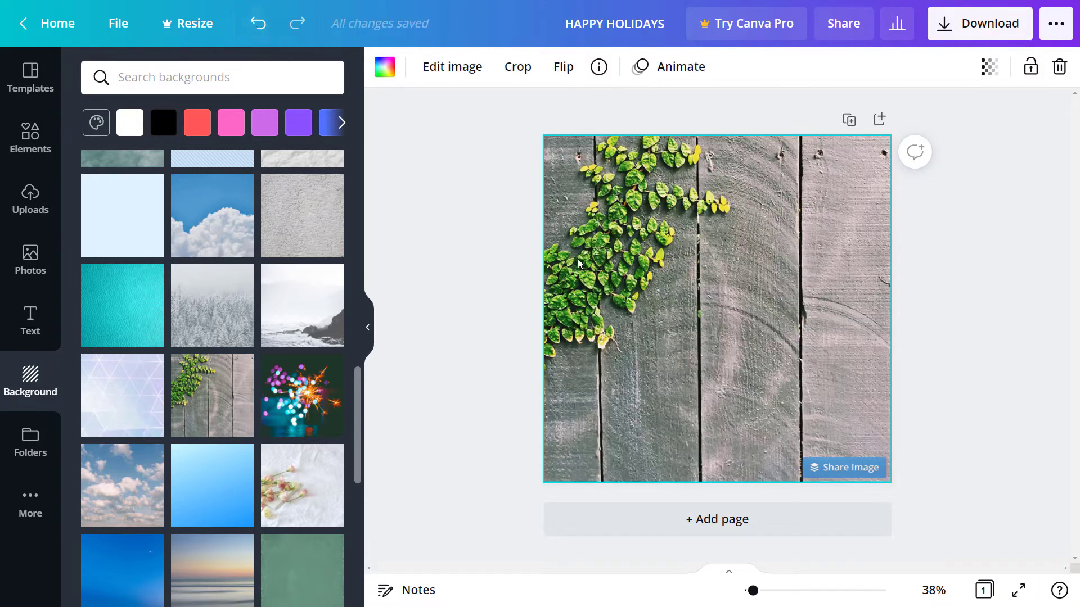
Step: Show the rulers around the design and deselect the background
{"action": "left_click", "coordinate": [117, 27]}
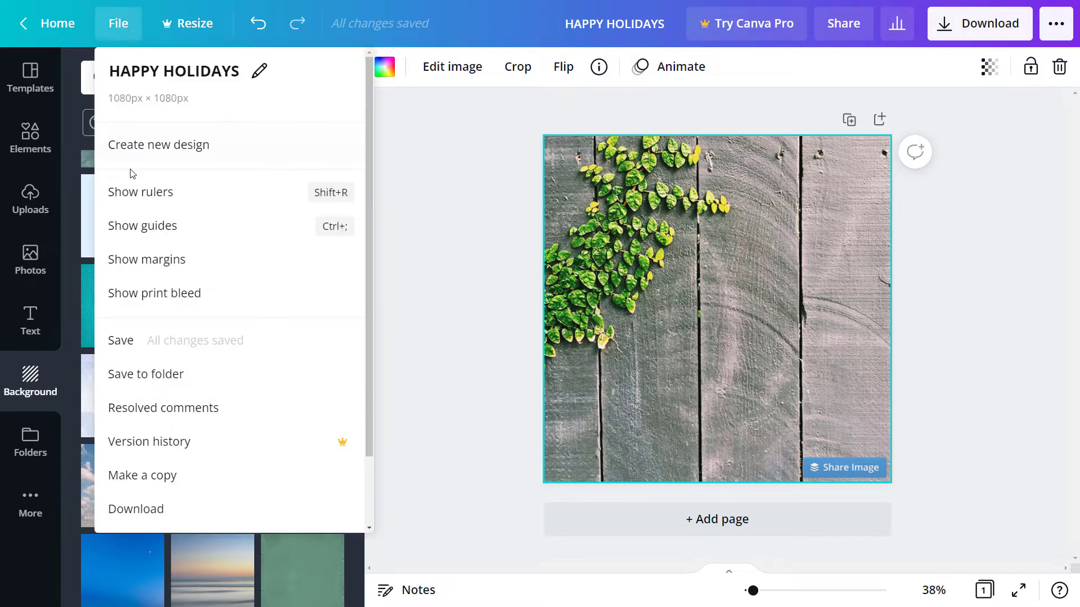
{"action": "left_click", "coordinate": [145, 192]}
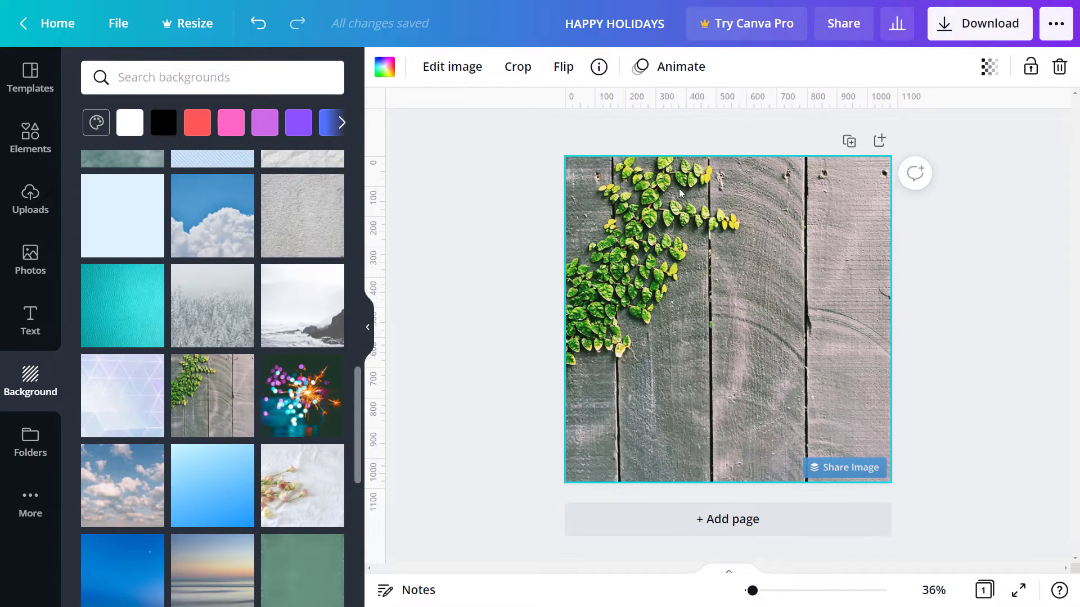
{"action": "left_click", "coordinate": [709, 267]}
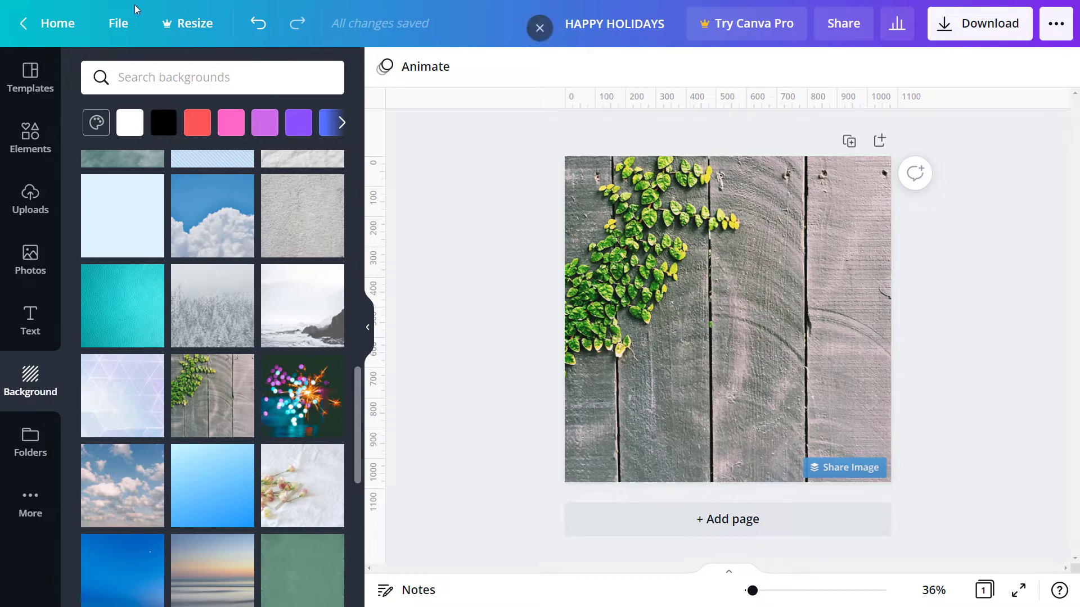
Step: Show the guides and place a vertical guide at 275 and a horizontal guide across the upper part of the page
{"action": "left_click", "coordinate": [118, 23]}
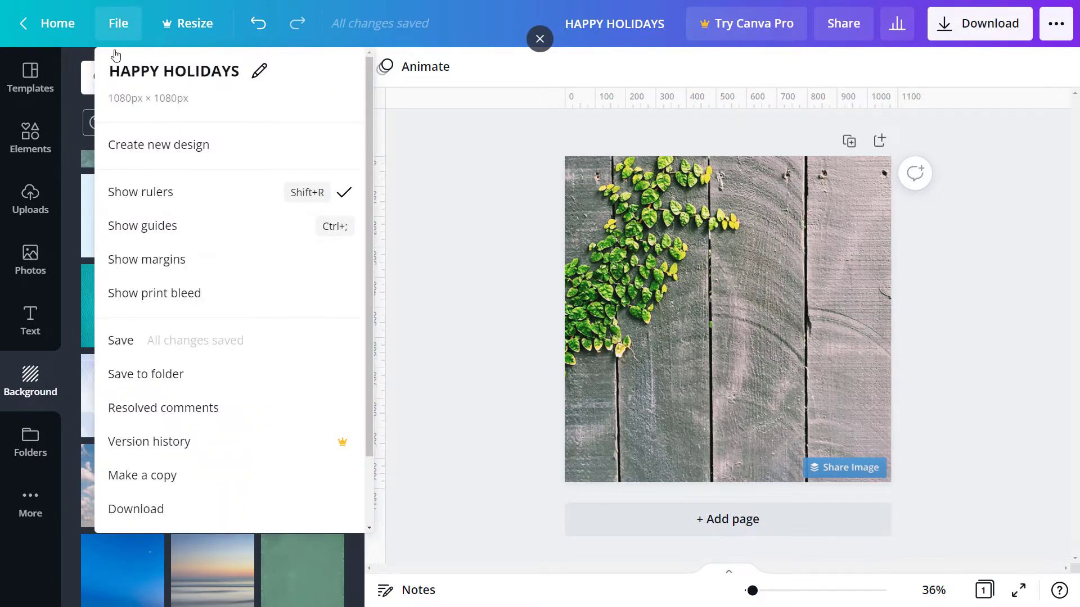
{"action": "left_click", "coordinate": [151, 231]}
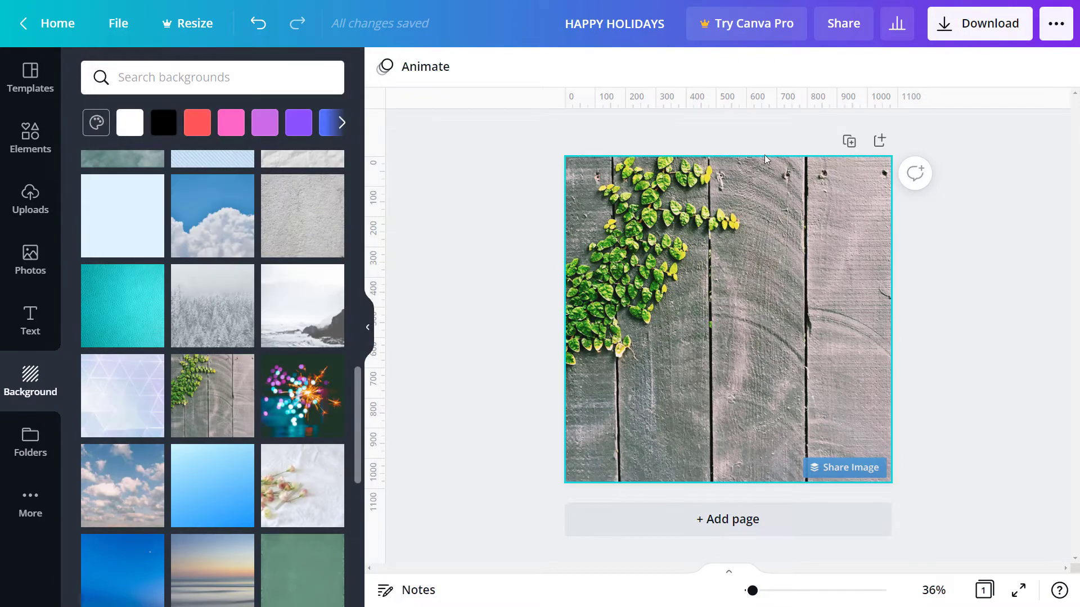
{"action": "left_click_drag", "start_coordinate": [417, 142], "coordinate": [648, 152]}
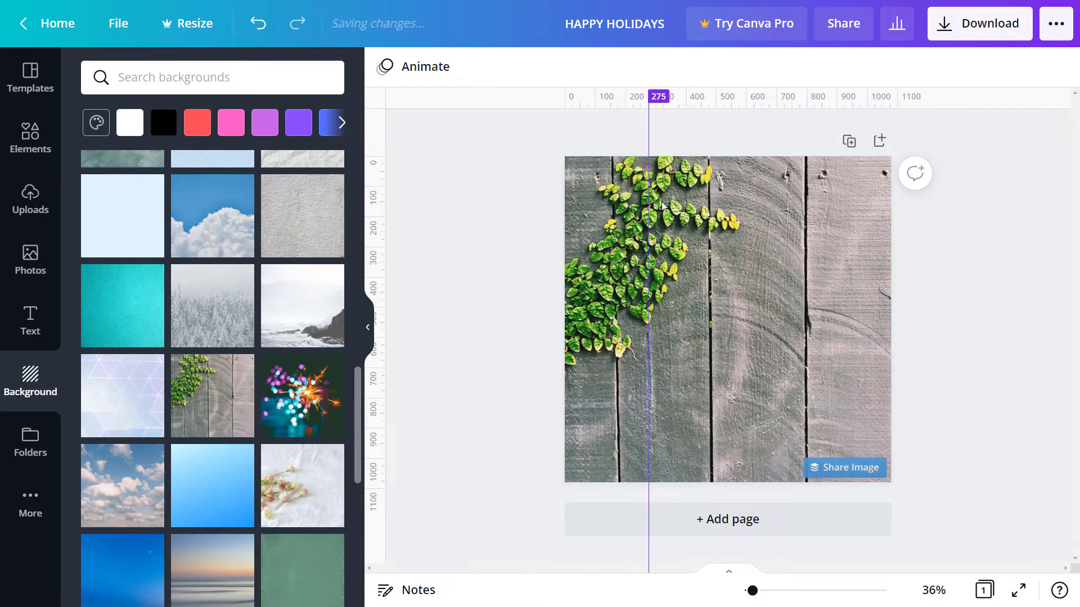
{"action": "left_click_drag", "start_coordinate": [757, 100], "coordinate": [766, 239]}
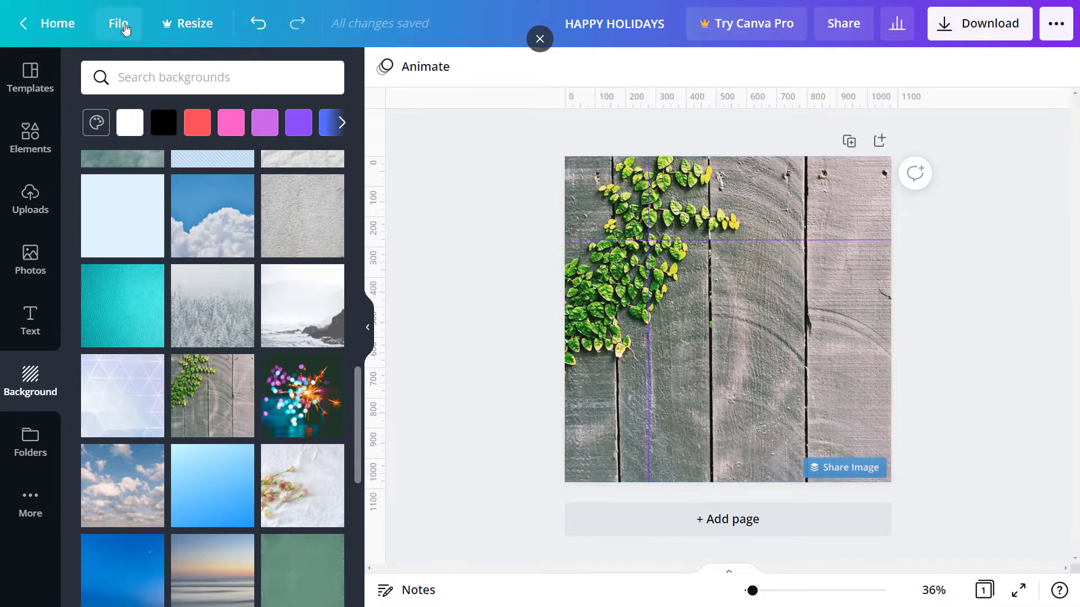
Step: Show the page margins and inspect the design up close
{"action": "left_click", "coordinate": [117, 24]}
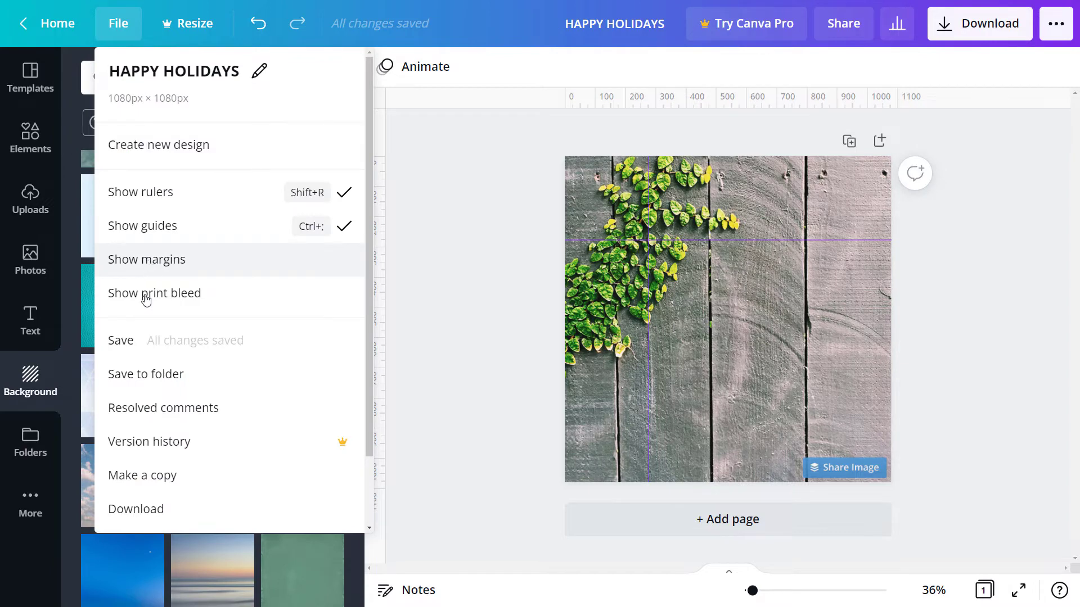
{"action": "left_click", "coordinate": [147, 262]}
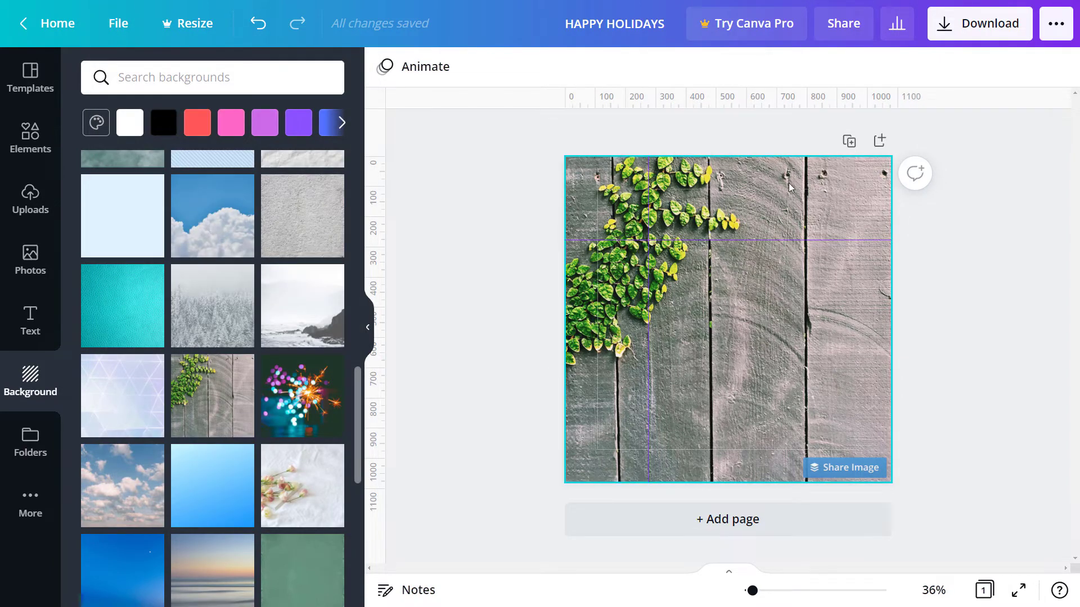
{"action": "scroll", "coordinate": [685, 193], "scroll_direction": "up", "scroll_amount": 1}
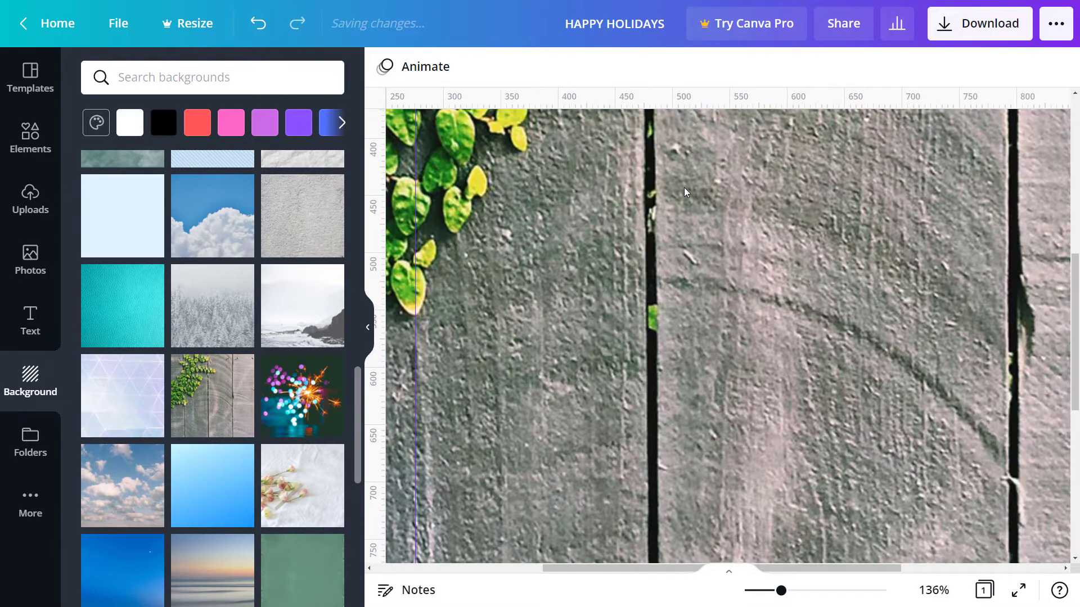
{"action": "scroll", "coordinate": [685, 192], "scroll_direction": "down", "scroll_amount": 1}
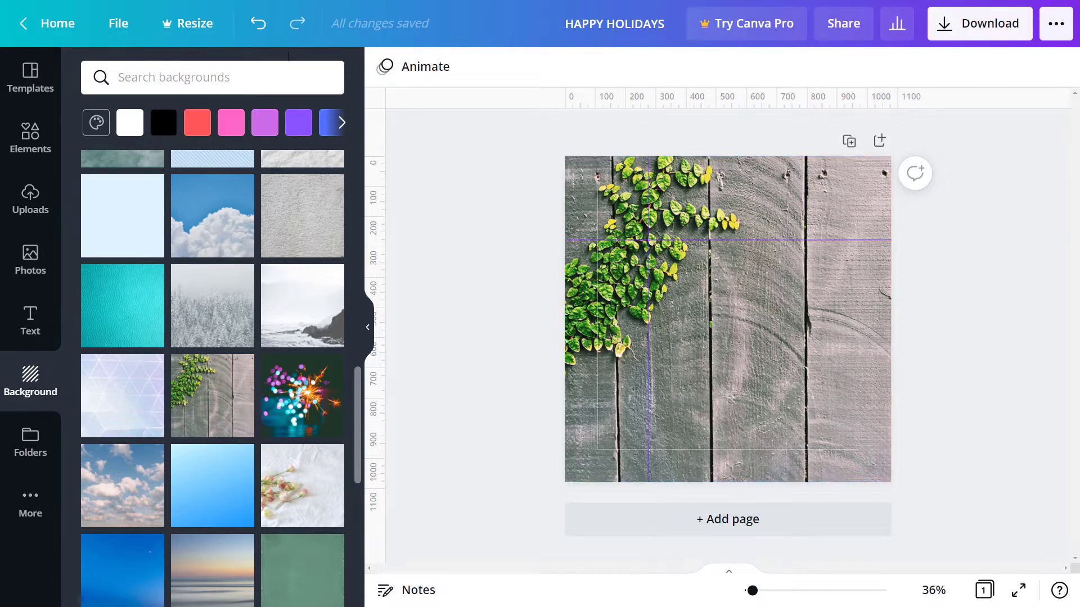
Step: Hide the margins, guides and rulers so that only the design is displayed
{"action": "left_click", "coordinate": [115, 25]}
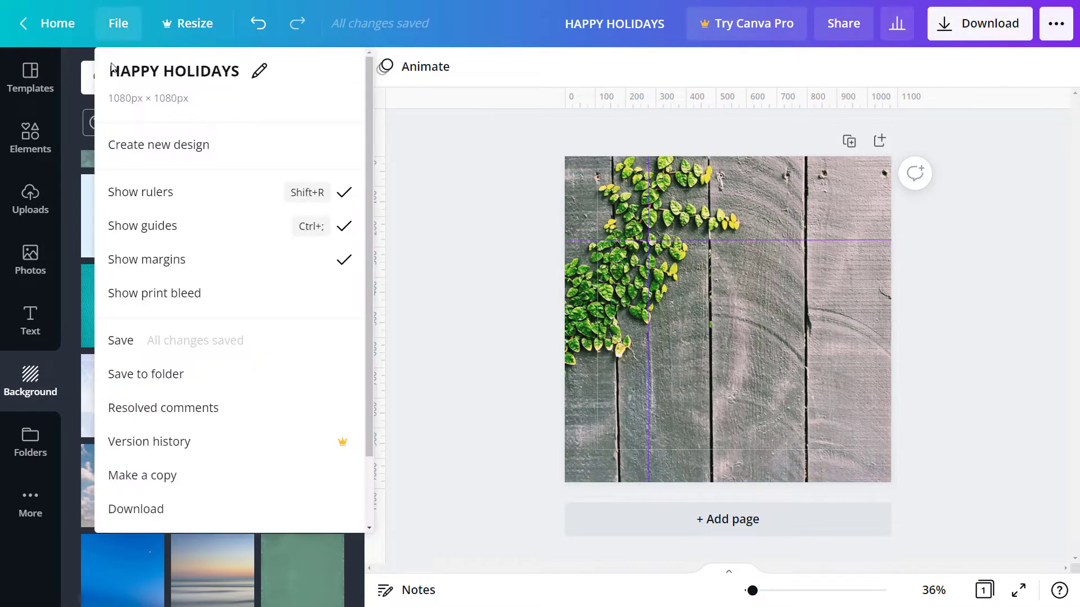
{"action": "left_click", "coordinate": [145, 252]}
{"action": "left_click", "coordinate": [114, 31]}
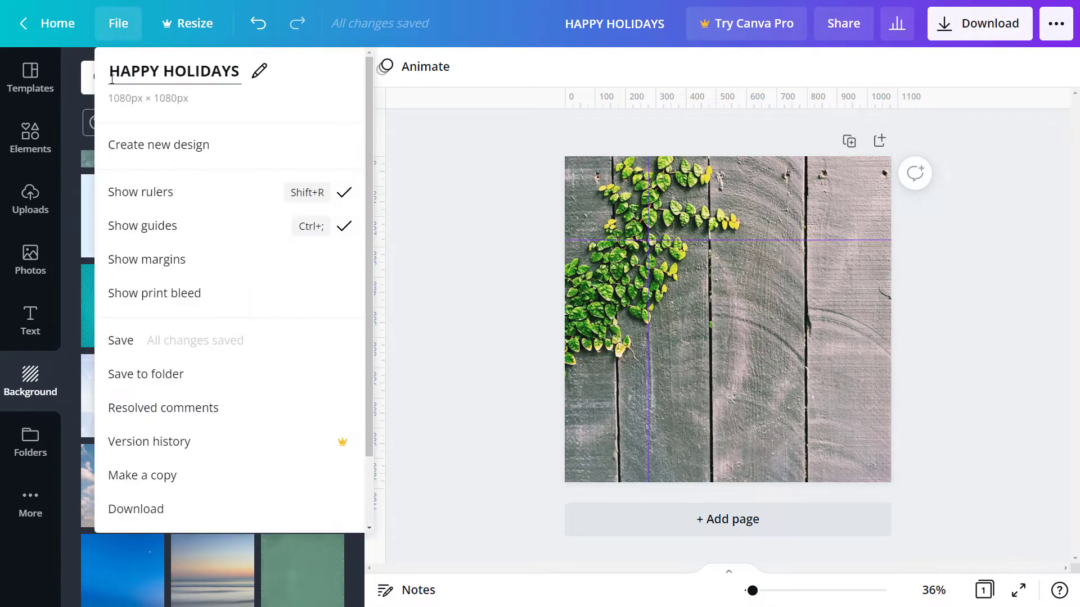
{"action": "left_click", "coordinate": [125, 227]}
{"action": "left_click", "coordinate": [116, 26]}
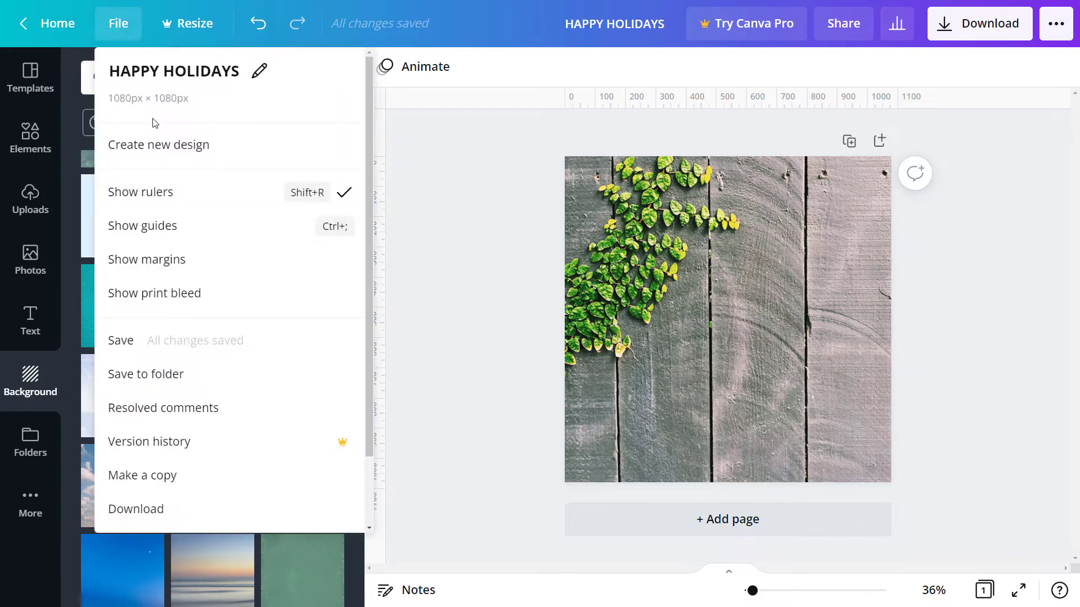
{"action": "left_click", "coordinate": [160, 194]}
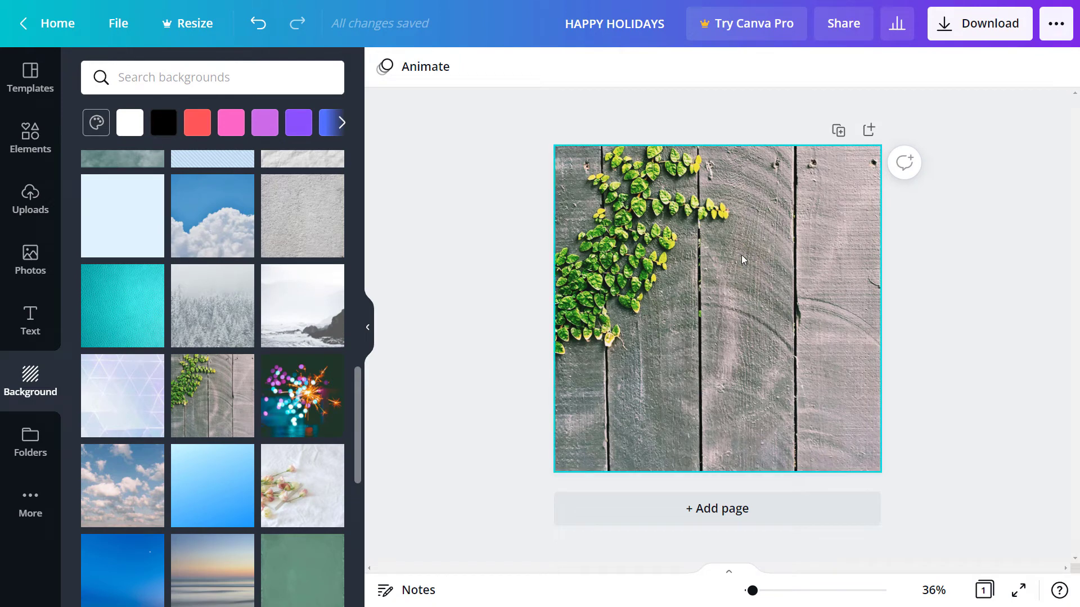
Step: Delete the ivy-covered wood background from the page
{"action": "left_click", "coordinate": [632, 278]}
{"action": "key", "text": "Delete"}
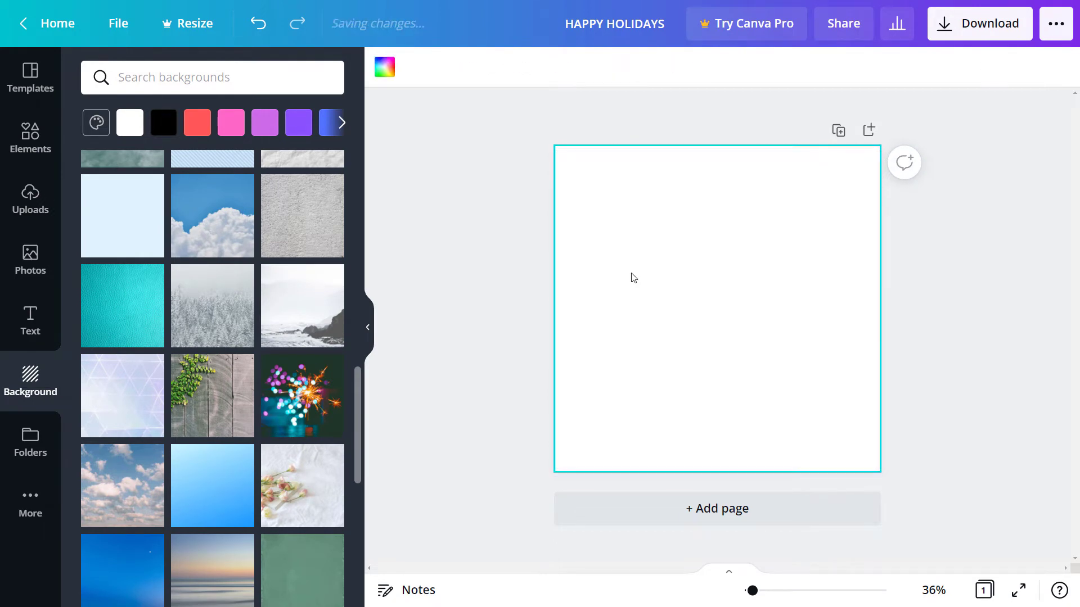
{"action": "left_click", "coordinate": [507, 264]}
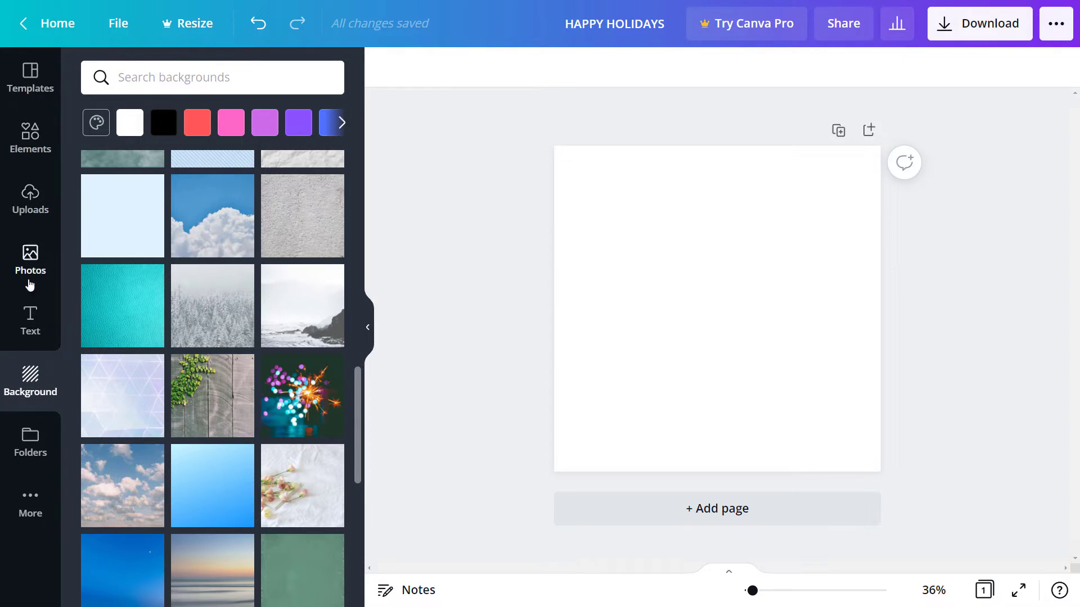
Step: Search the photos for "BASKETBALL" and add the dark photo of a ball falling below the hoop to the page
{"action": "left_click", "coordinate": [33, 267]}
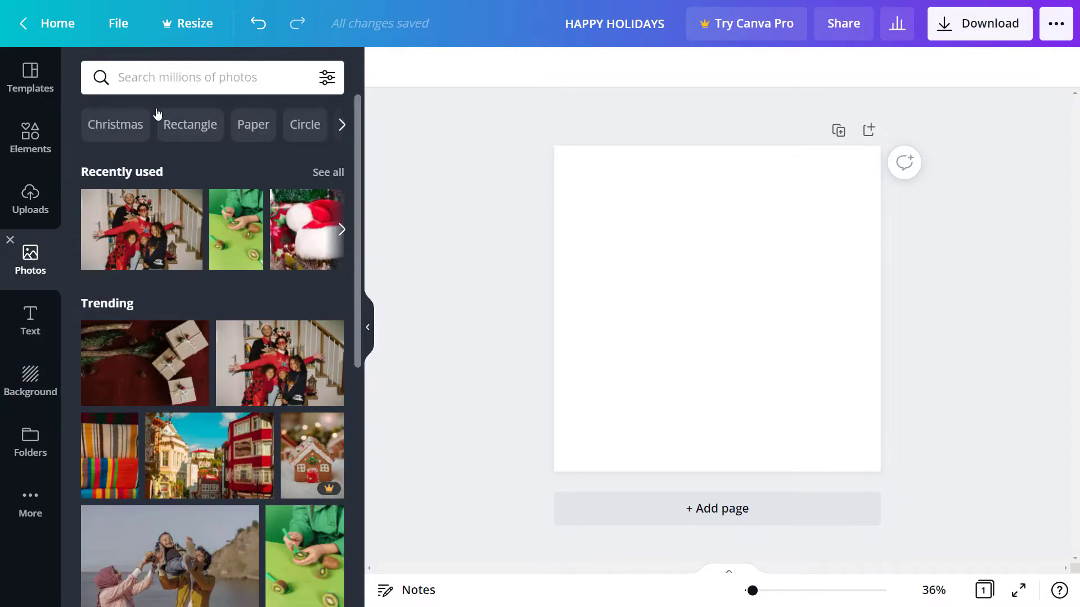
{"action": "left_click", "coordinate": [161, 82]}
{"action": "type", "text": "BASKETBALL"}
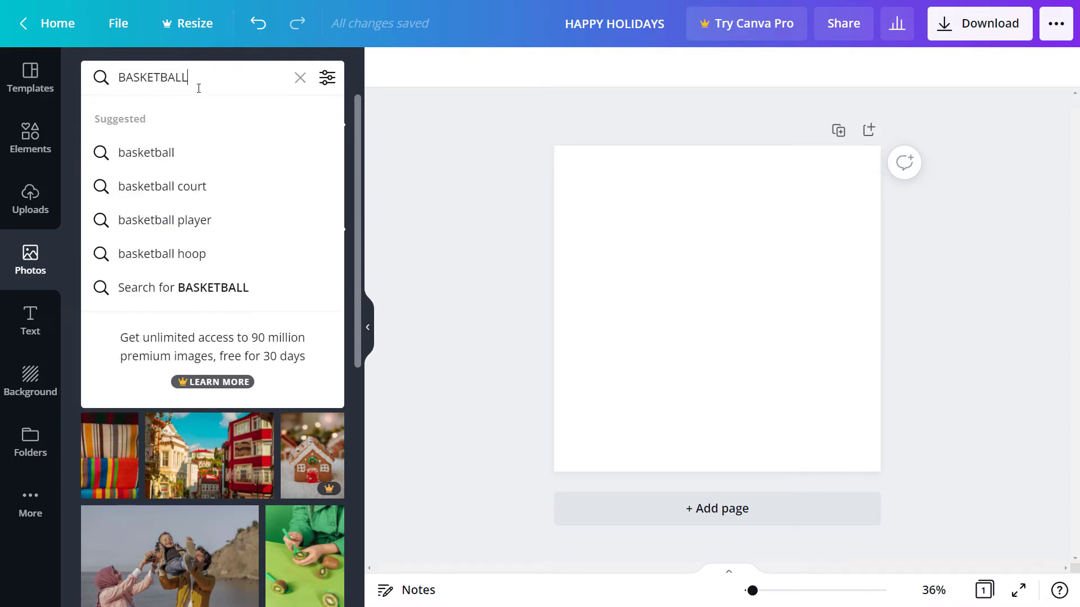
{"action": "key", "text": "Return"}
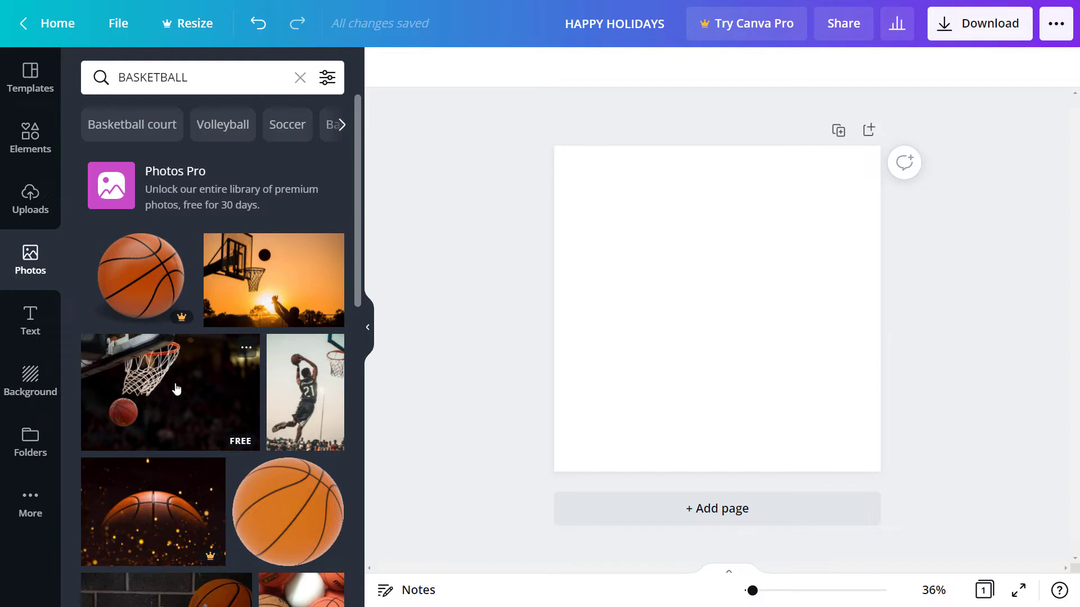
{"action": "scroll", "coordinate": [154, 483], "scroll_direction": "down", "scroll_amount": 1}
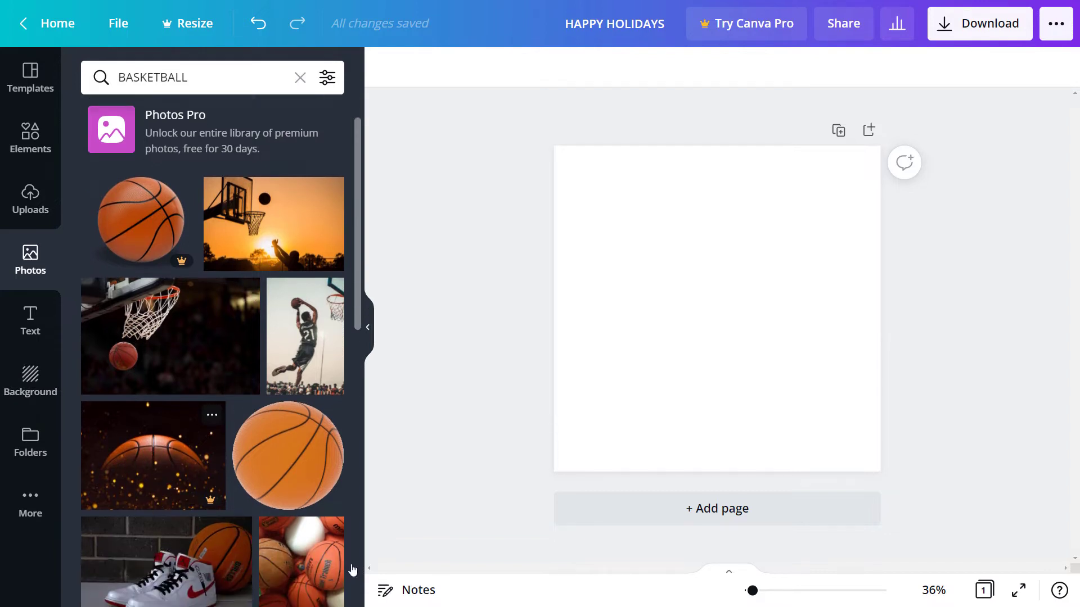
{"action": "left_click", "coordinate": [189, 372]}
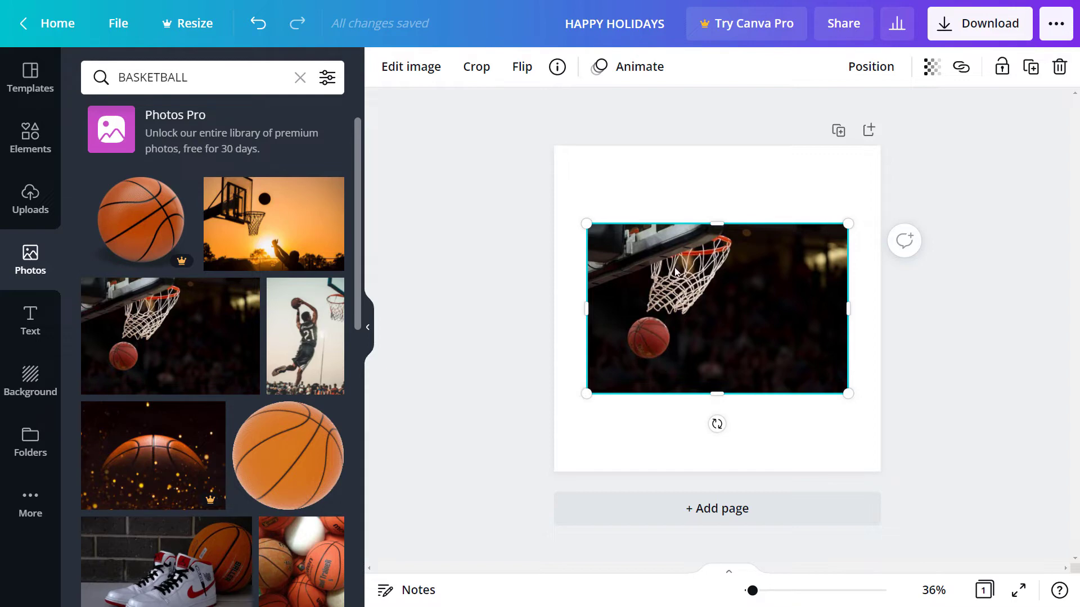
Step: Move the basketball hoop photo slightly up and to the left, and enlarge it proportionally to nearly the page's width
{"action": "left_click_drag", "start_coordinate": [719, 288], "coordinate": [701, 271]}
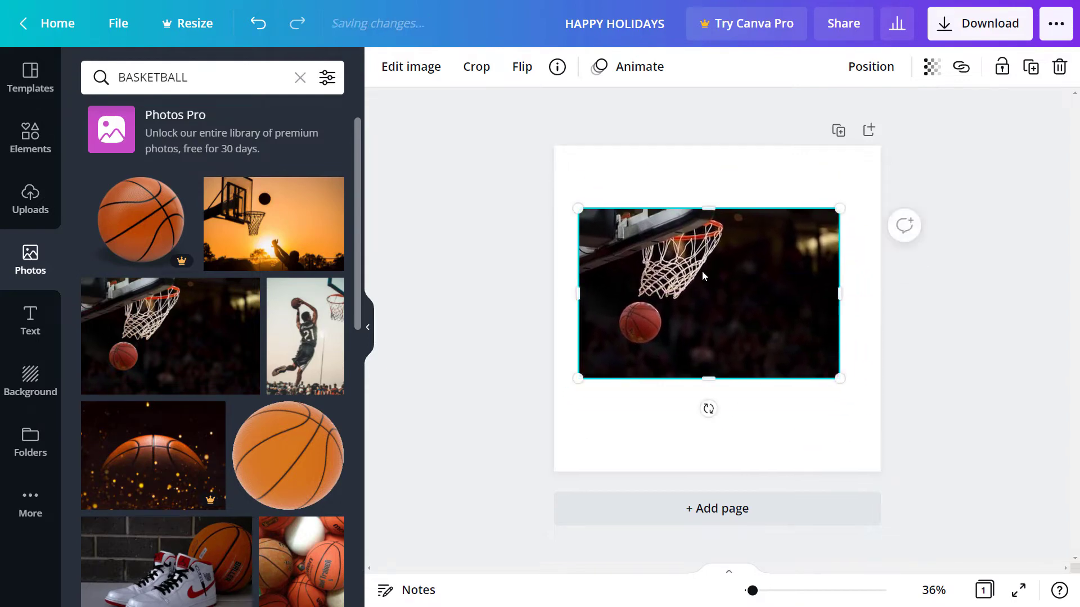
{"action": "left_click_drag", "start_coordinate": [577, 206], "coordinate": [564, 198]}
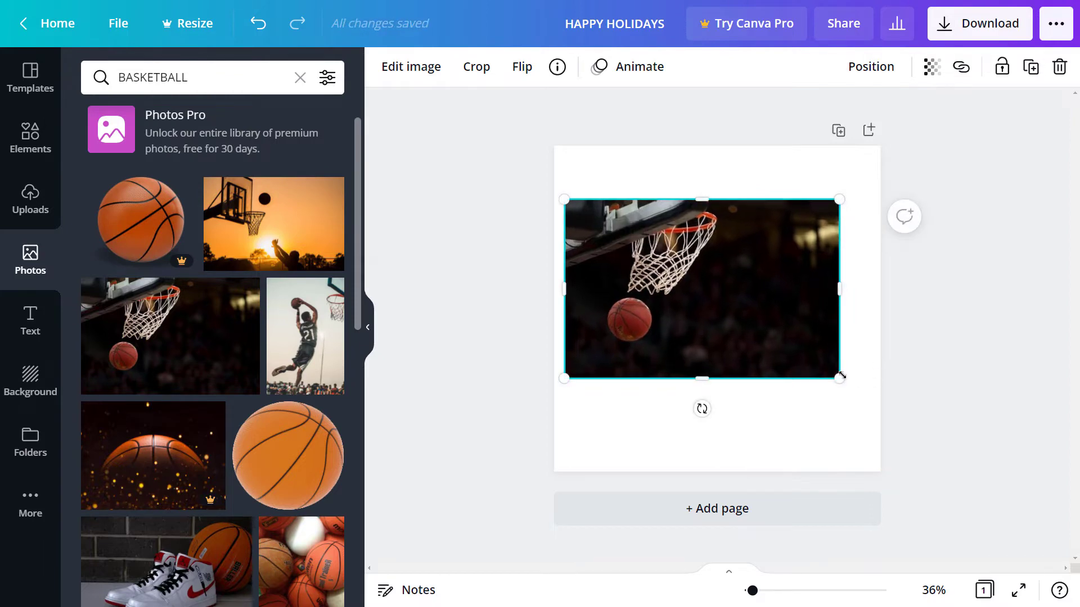
{"action": "mouse_move", "coordinate": [839, 378]}
{"action": "left_mouse_down"}
{"action": "mouse_move", "coordinate": [860, 400]}
{"action": "mouse_move", "coordinate": [853, 394]}
{"action": "left_mouse_up"}
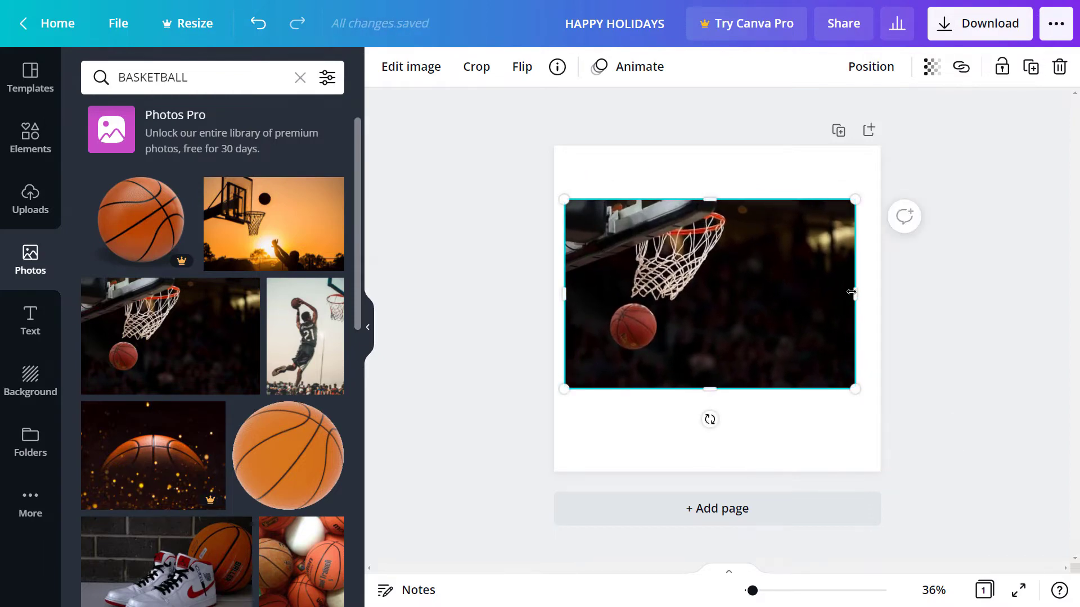
Step: Crop the hoop photo narrower from both sides and extend its lower edge downward
{"action": "left_click_drag", "start_coordinate": [854, 291], "coordinate": [826, 292]}
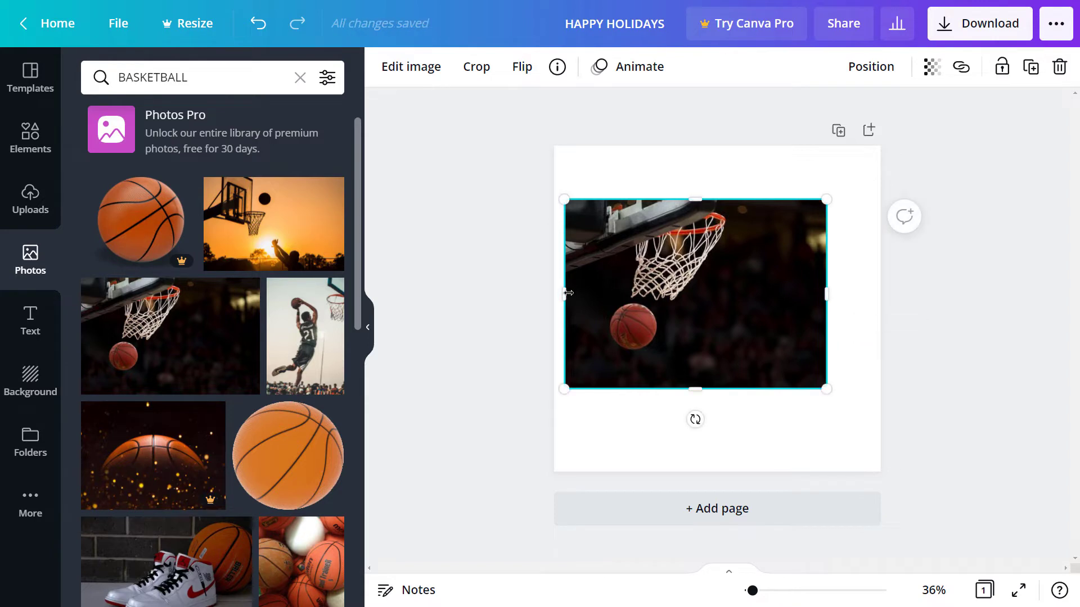
{"action": "left_click_drag", "start_coordinate": [572, 294], "coordinate": [578, 294]}
{"action": "left_click_drag", "start_coordinate": [701, 389], "coordinate": [704, 416]}
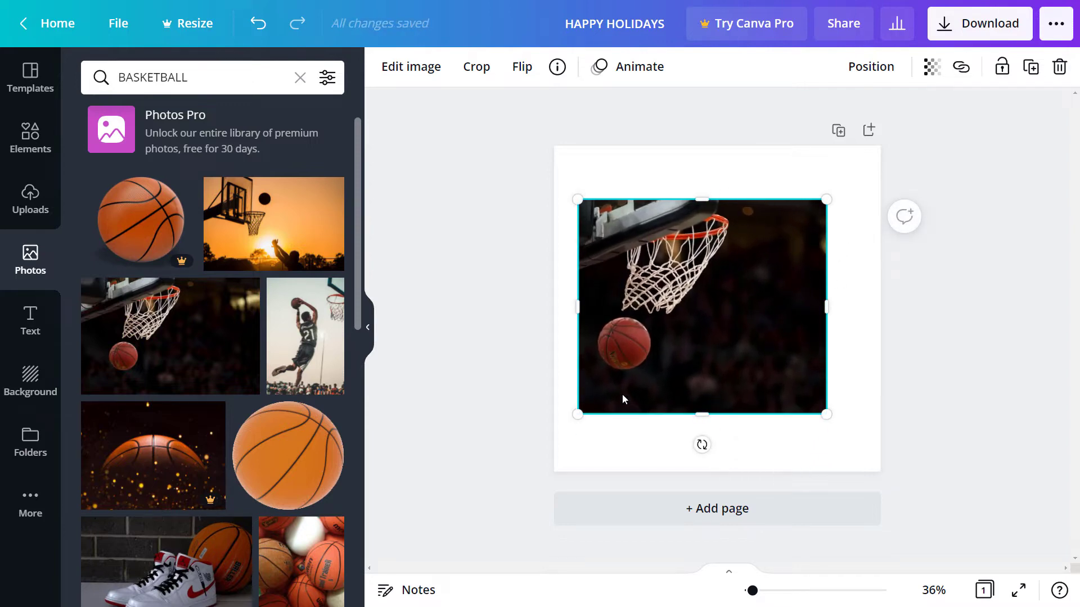
Step: Align the hoop photo with the page's upper-left corner and enlarge it until it covers the whole page
{"action": "left_click_drag", "start_coordinate": [712, 288], "coordinate": [689, 234]}
{"action": "left_click_drag", "start_coordinate": [817, 380], "coordinate": [870, 440]}
{"action": "left_click_drag", "start_coordinate": [712, 428], "coordinate": [720, 478]}
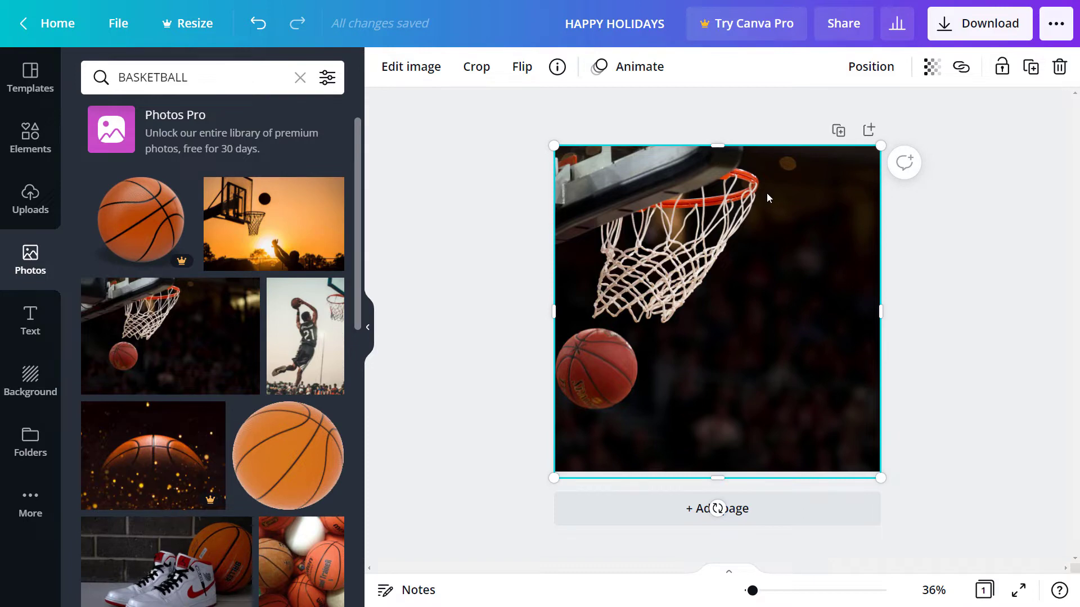
Step: Add a blank second page to the design and delete it again
{"action": "left_click", "coordinate": [941, 255]}
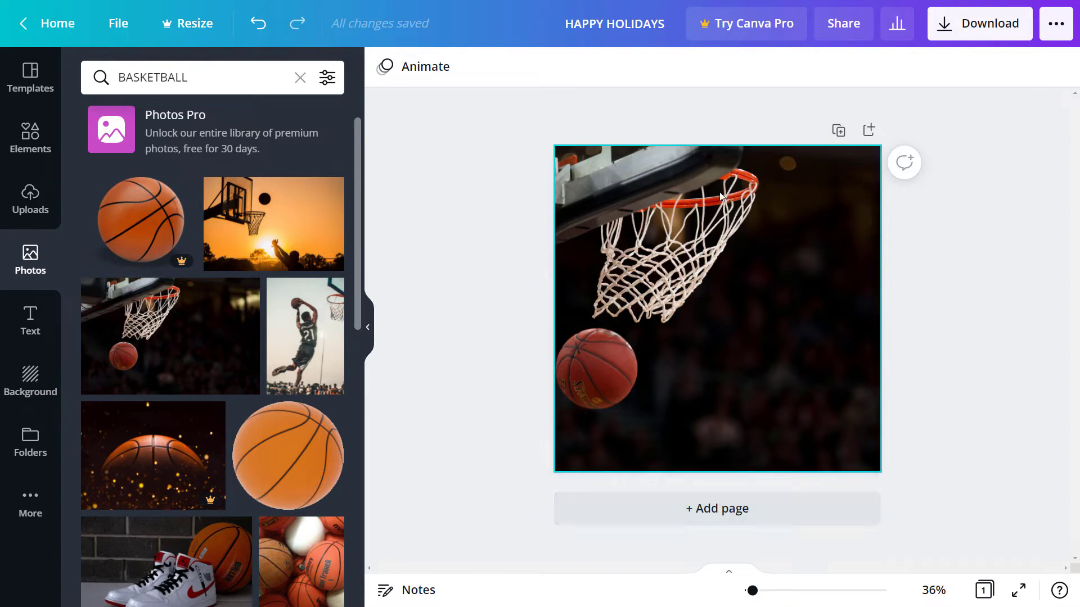
{"action": "left_click", "coordinate": [718, 509]}
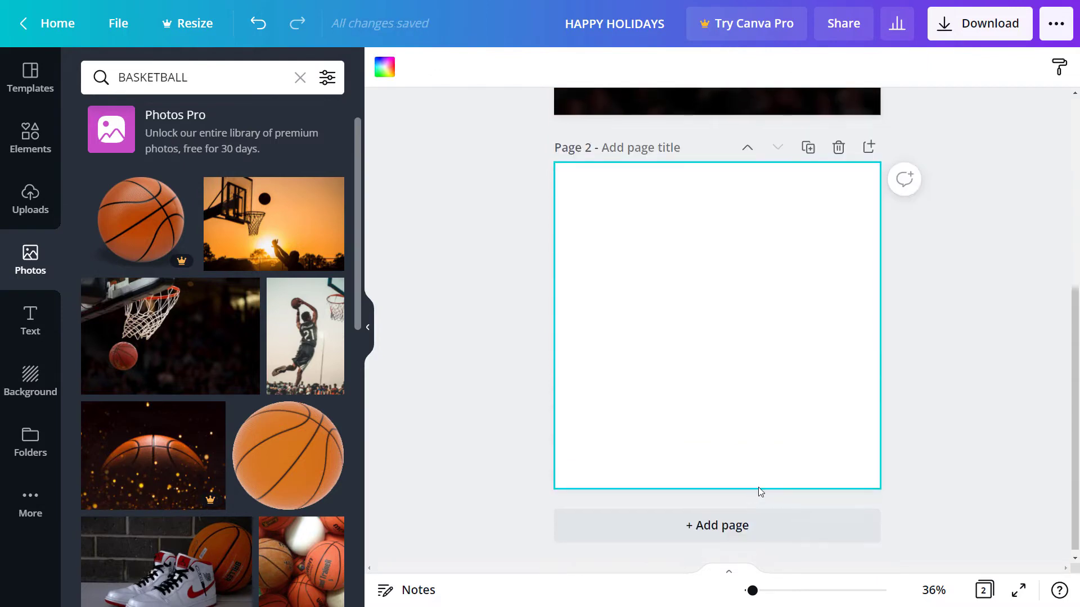
{"action": "left_click", "coordinate": [838, 147]}
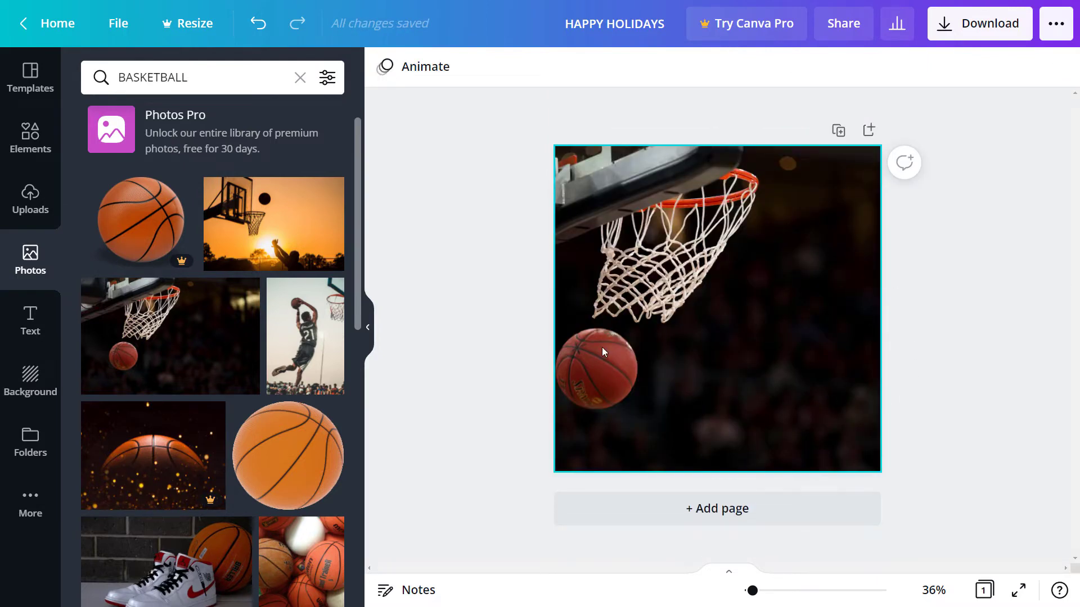
Step: Flip the basketball hoop background photo vertically and horizontally
{"action": "left_click", "coordinate": [718, 284]}
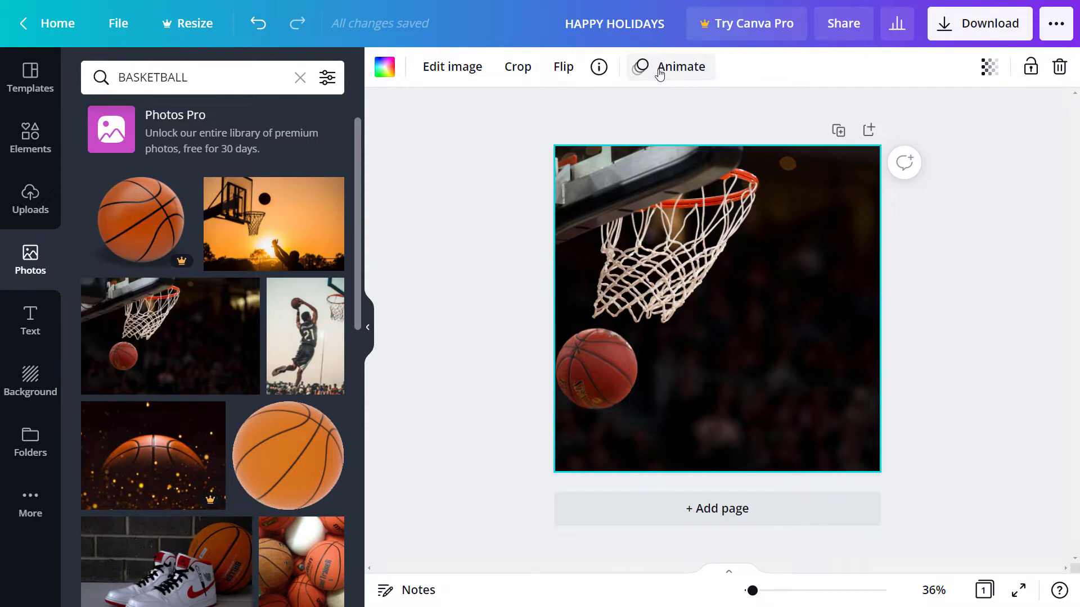
{"action": "left_click", "coordinate": [568, 70]}
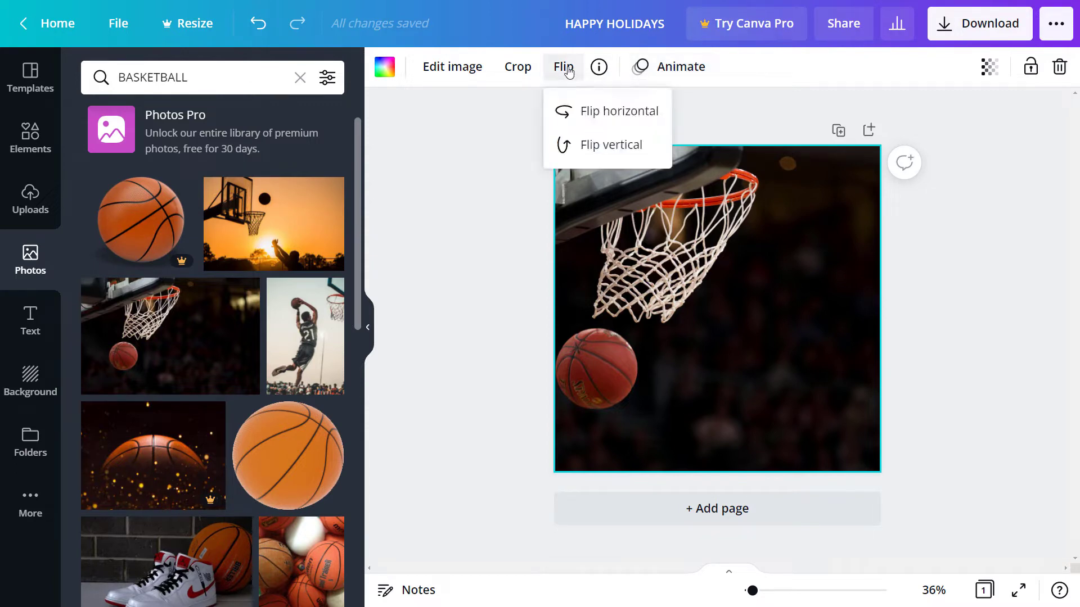
{"action": "left_click", "coordinate": [568, 143]}
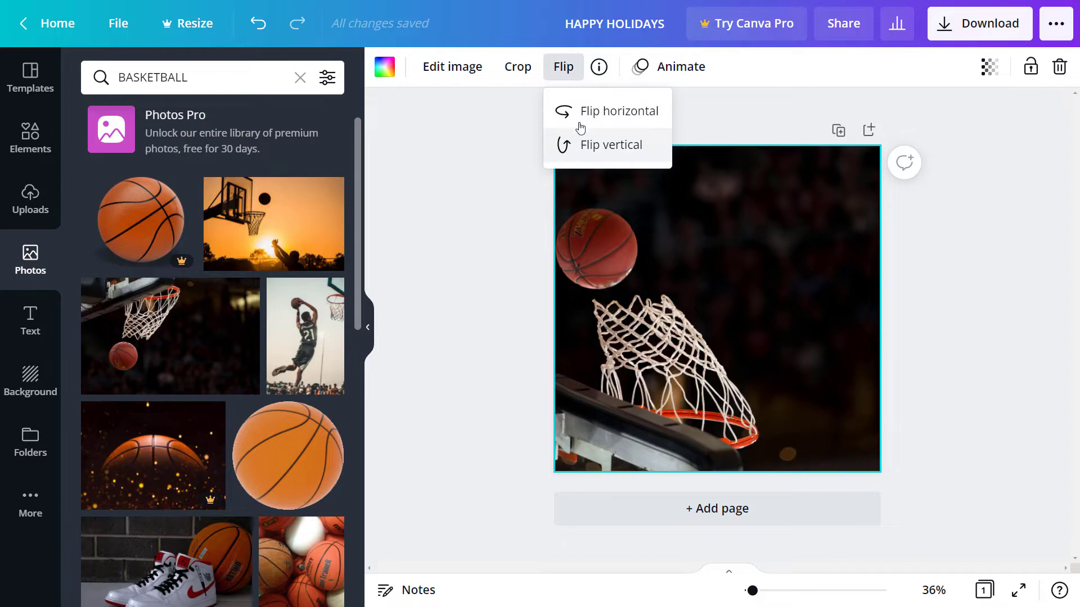
{"action": "left_click", "coordinate": [583, 115]}
{"action": "left_click", "coordinate": [526, 68]}
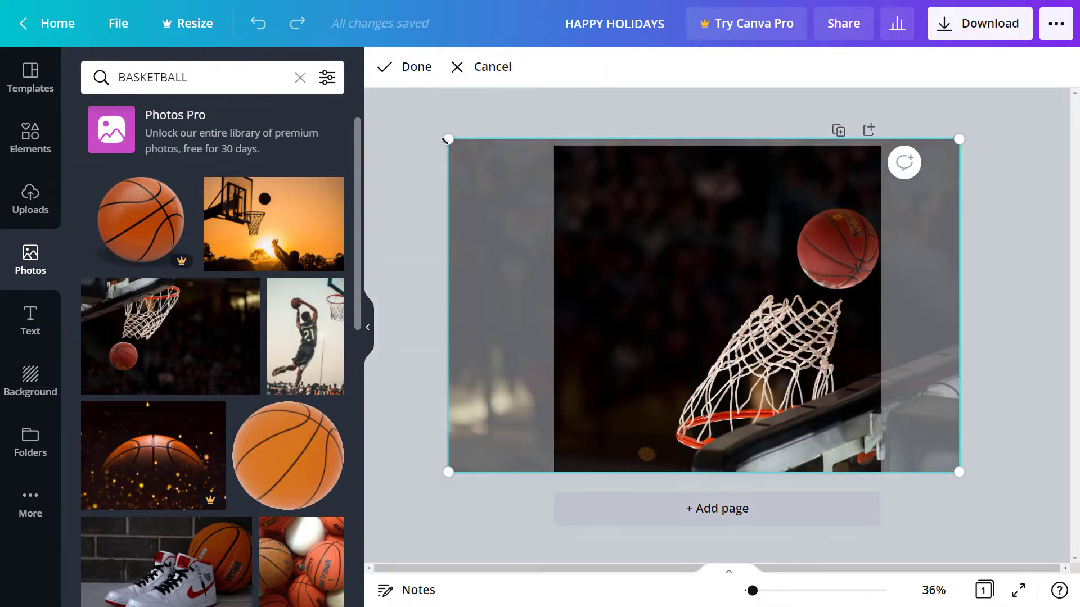
{"action": "mouse_move", "coordinate": [445, 141]}
{"action": "left_mouse_down"}
{"action": "mouse_move", "coordinate": [454, 147]}
{"action": "mouse_move", "coordinate": [364, 110]}
{"action": "mouse_move", "coordinate": [438, 141]}
{"action": "mouse_move", "coordinate": [390, 109]}
{"action": "mouse_move", "coordinate": [441, 145]}
{"action": "mouse_move", "coordinate": [434, 131]}
{"action": "left_mouse_up"}
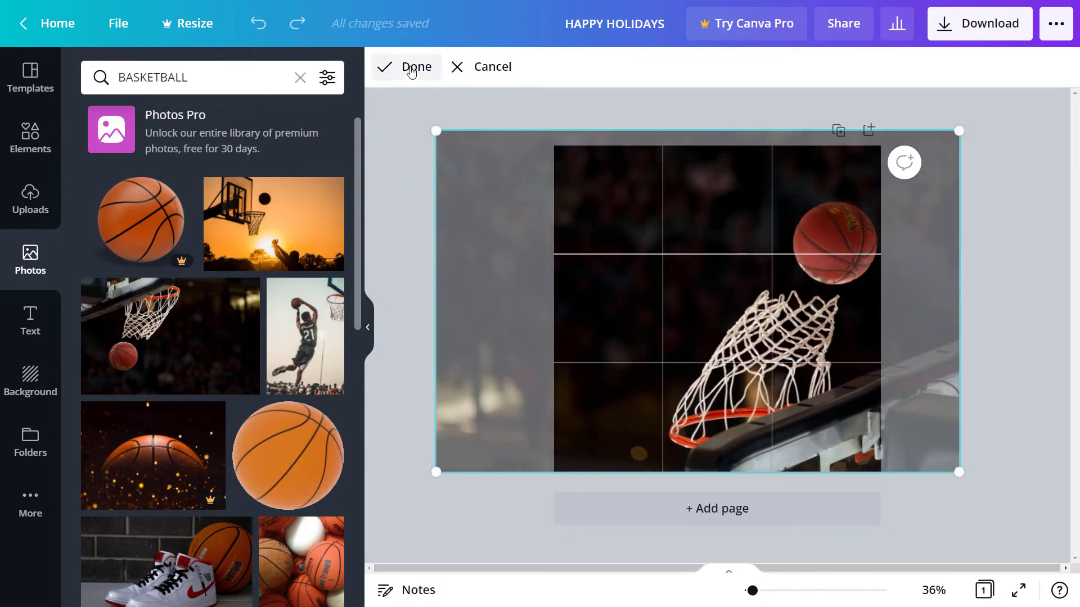
{"action": "left_click", "coordinate": [458, 68]}
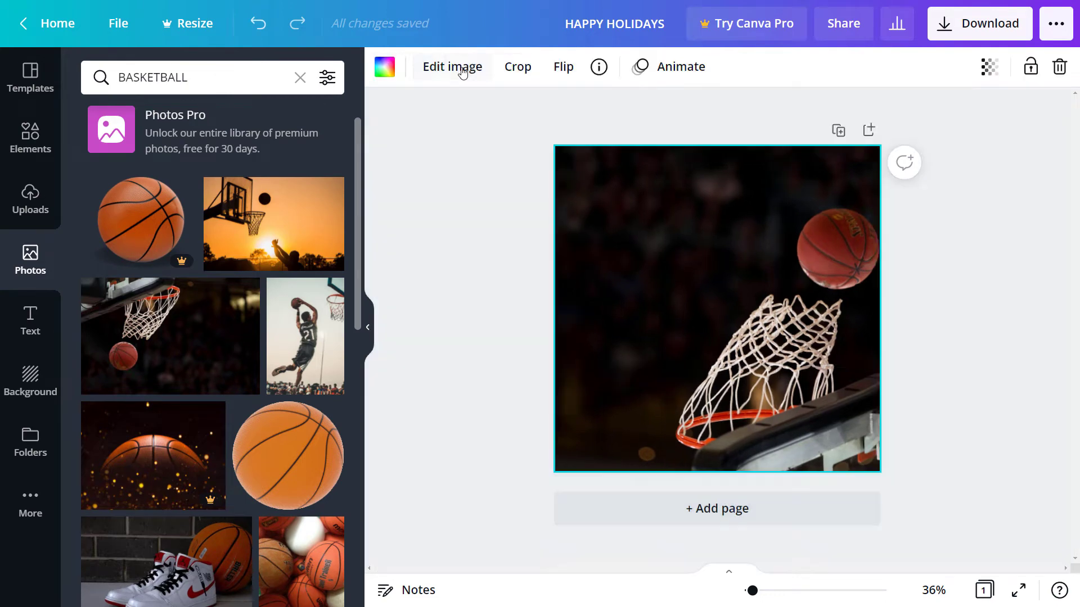
Step: Flip the hoop photo vertically and horizontally back to its original orientation
{"action": "left_click", "coordinate": [562, 67]}
{"action": "left_click", "coordinate": [562, 144]}
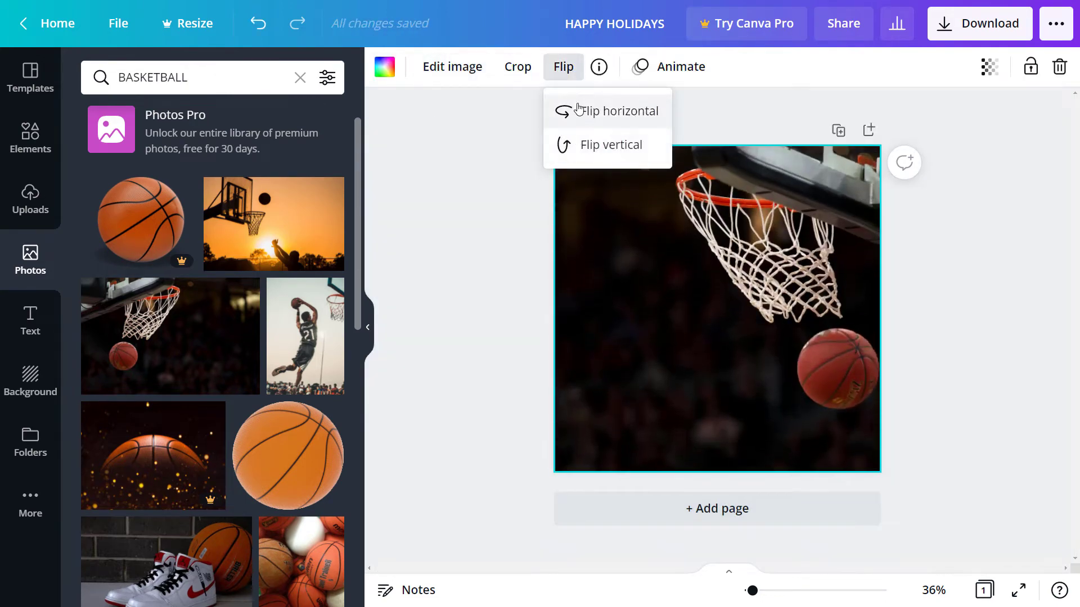
{"action": "left_click", "coordinate": [572, 112]}
Step: Adjust the hoop photo by raising its contrast to 6, keeping brightness at 0
{"action": "left_click", "coordinate": [457, 69]}
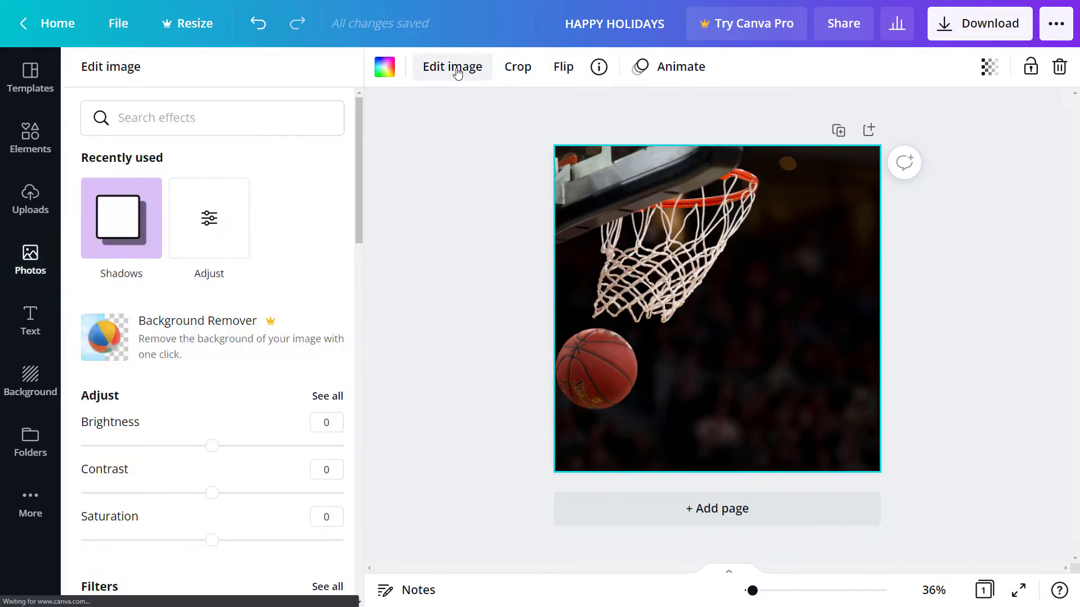
{"action": "scroll", "coordinate": [248, 256], "scroll_direction": "down", "scroll_amount": 3}
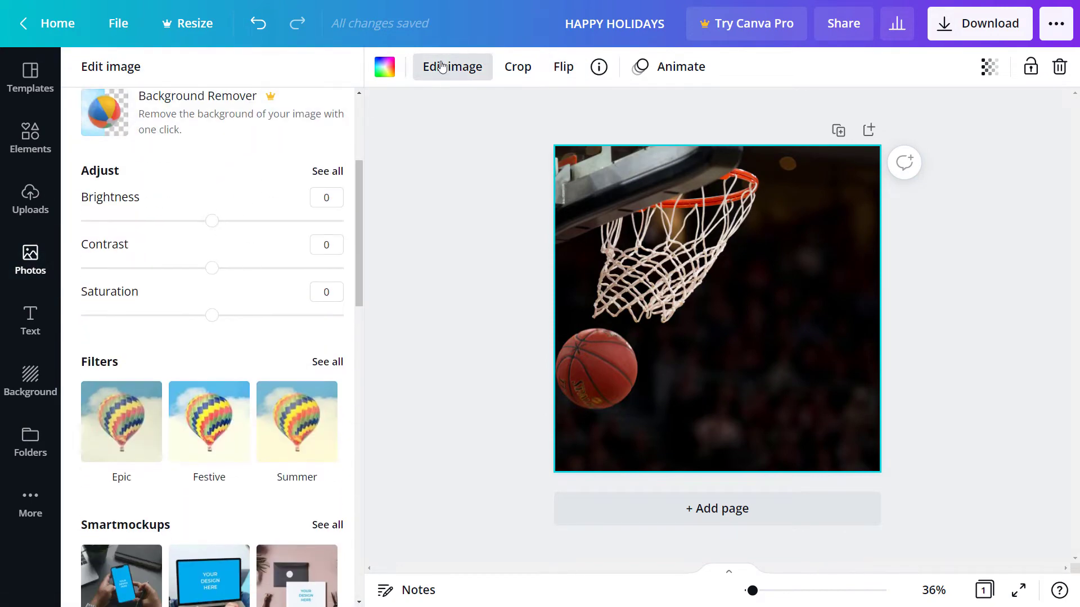
{"action": "mouse_move", "coordinate": [209, 224]}
{"action": "left_mouse_down"}
{"action": "mouse_move", "coordinate": [152, 220]}
{"action": "mouse_move", "coordinate": [242, 220]}
{"action": "mouse_move", "coordinate": [211, 221]}
{"action": "left_mouse_up"}
{"action": "mouse_move", "coordinate": [211, 273]}
{"action": "left_mouse_down"}
{"action": "mouse_move", "coordinate": [244, 269]}
{"action": "mouse_move", "coordinate": [222, 270]}
{"action": "left_mouse_up"}
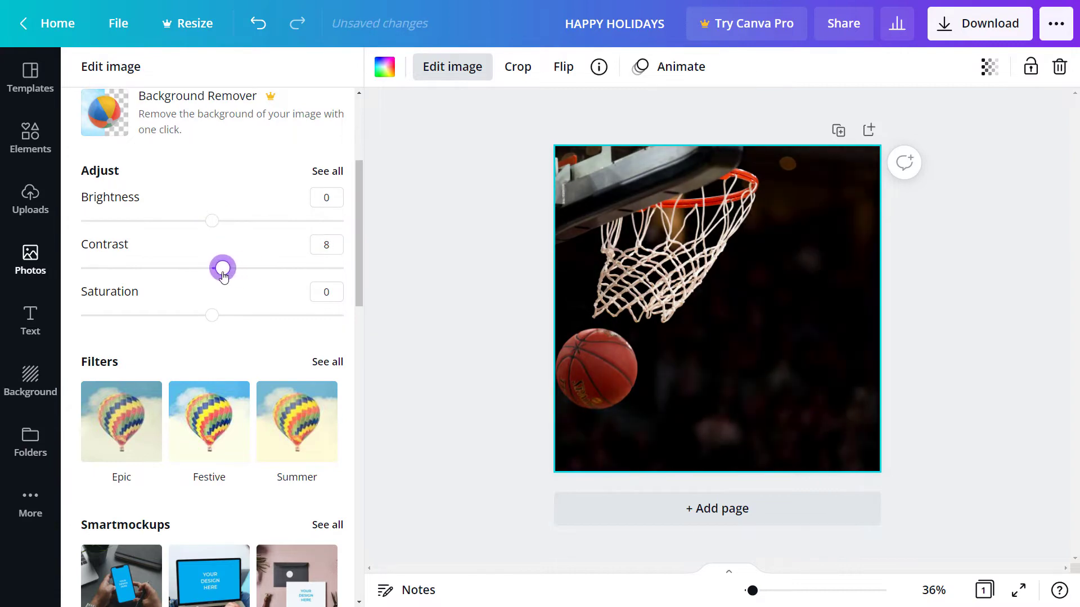
Step: Look through the filters, Smartmockups, shadows and other image effects available for the hoop photo
{"action": "scroll", "coordinate": [123, 271], "scroll_direction": "down", "scroll_amount": 3}
{"action": "scroll", "coordinate": [183, 394], "scroll_direction": "down", "scroll_amount": 5}
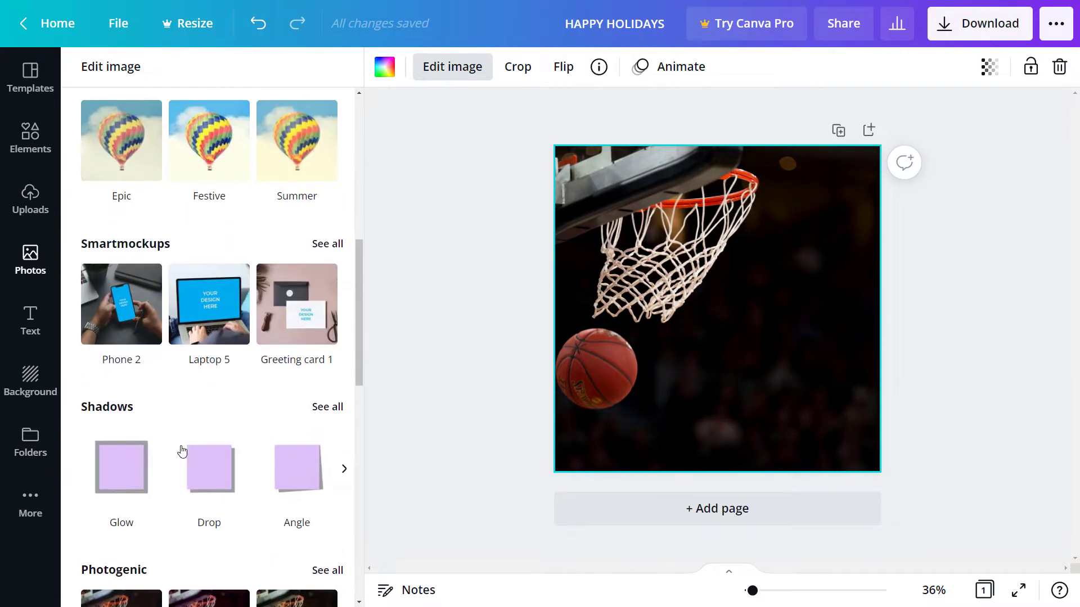
{"action": "scroll", "coordinate": [190, 567], "scroll_direction": "down", "scroll_amount": 4}
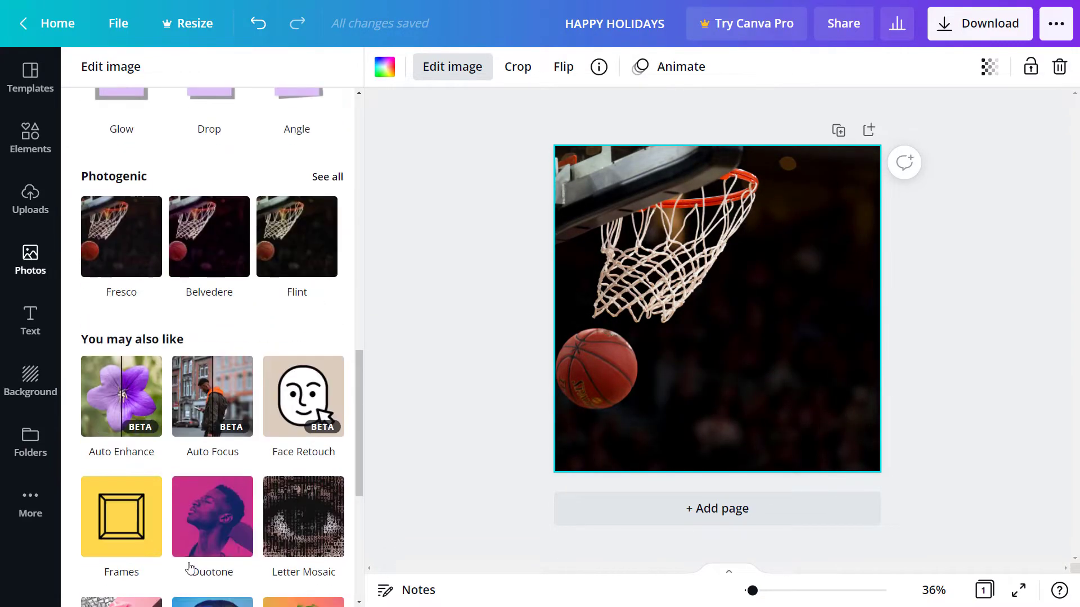
{"action": "left_click_drag", "start_coordinate": [359, 427], "coordinate": [348, 541]}
{"action": "left_click_drag", "start_coordinate": [355, 500], "coordinate": [357, 181]}
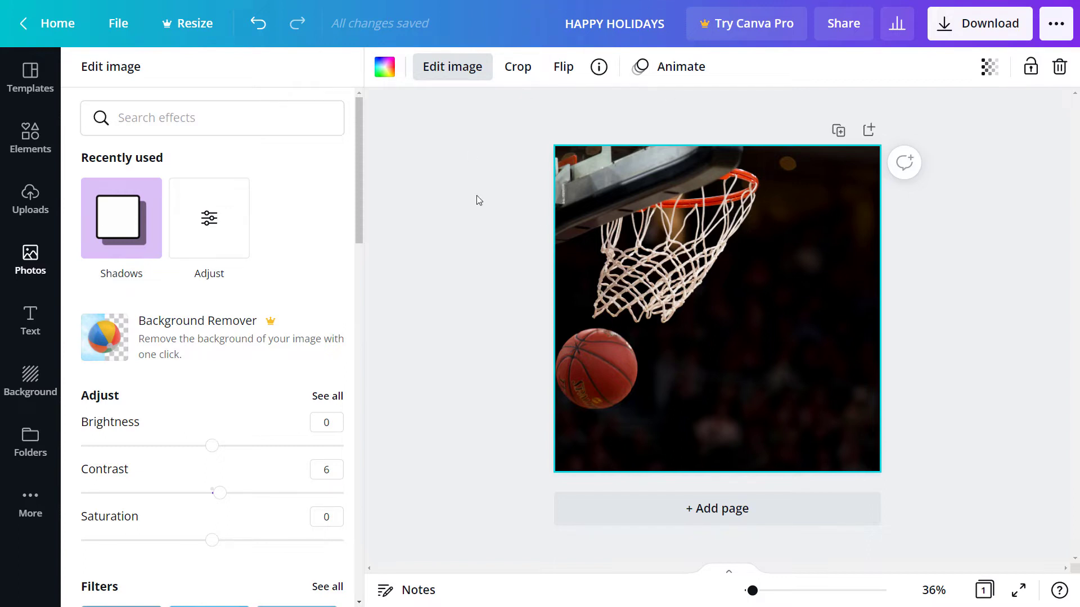
{"action": "key", "text": "Escape"}
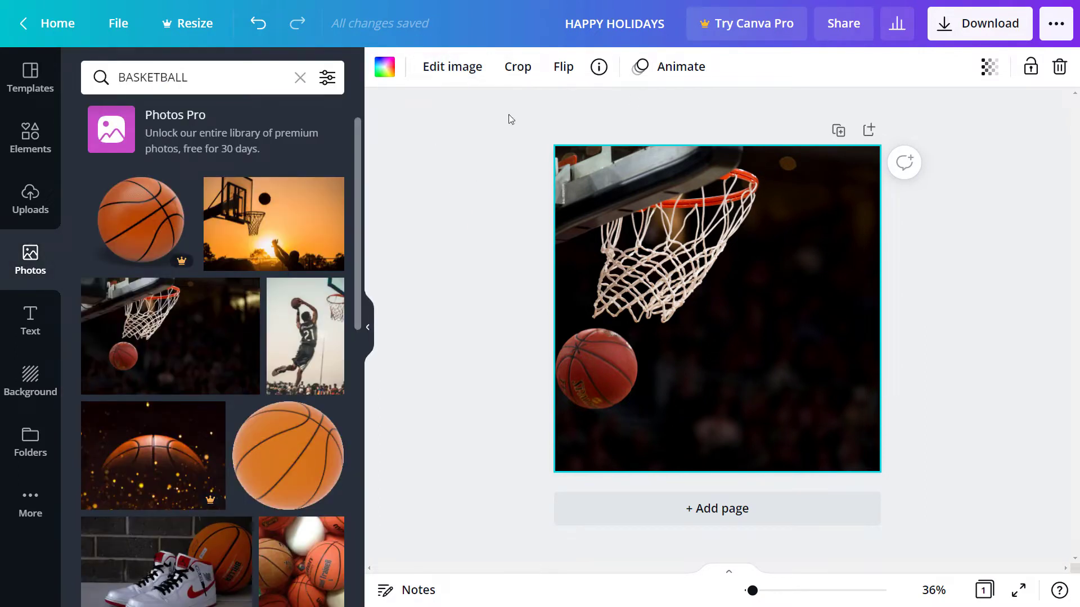
Step: Add the neon green "CHEERS!" text style, reduced to font size 112 and placed to the right of the net
{"action": "left_click", "coordinate": [32, 313]}
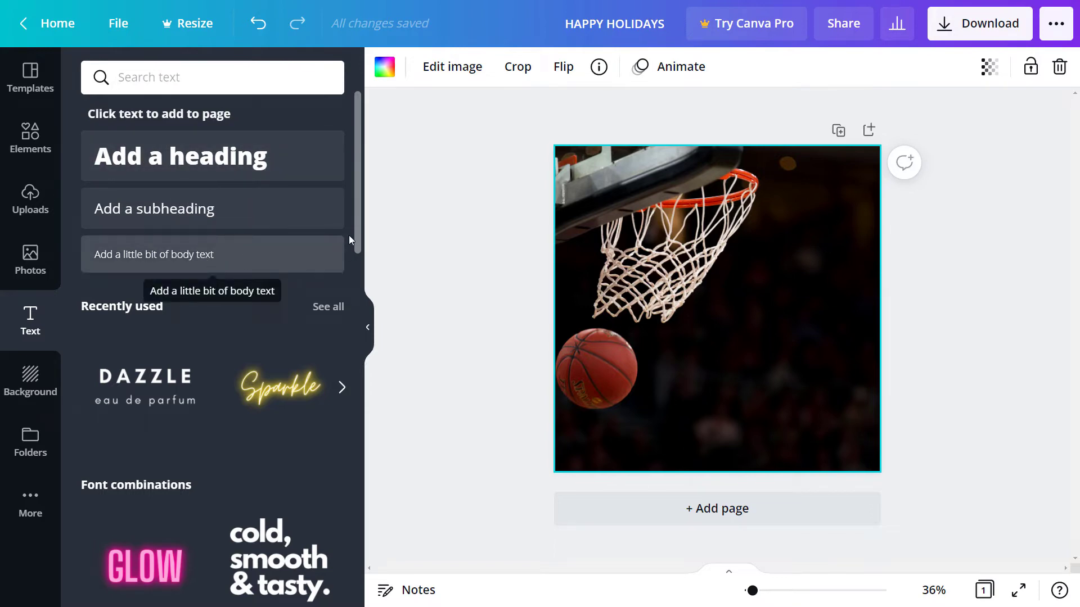
{"action": "left_click_drag", "start_coordinate": [359, 230], "coordinate": [366, 530]}
{"action": "scroll", "coordinate": [271, 275], "scroll_direction": "down", "scroll_amount": 3}
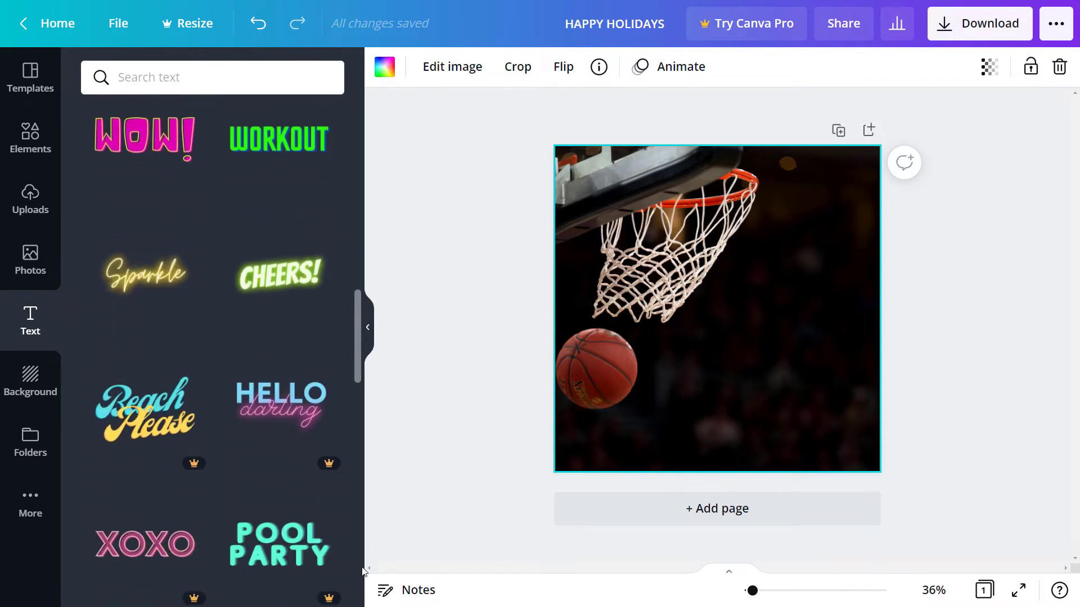
{"action": "left_click", "coordinate": [271, 276]}
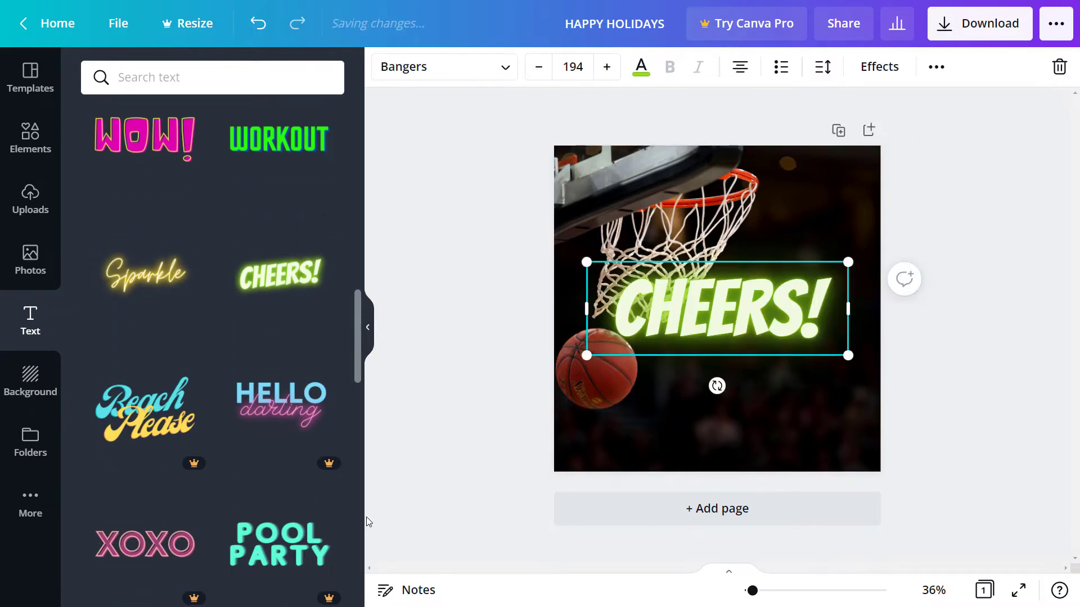
{"action": "left_click_drag", "start_coordinate": [587, 356], "coordinate": [699, 316]}
{"action": "left_click_drag", "start_coordinate": [777, 278], "coordinate": [796, 238]}
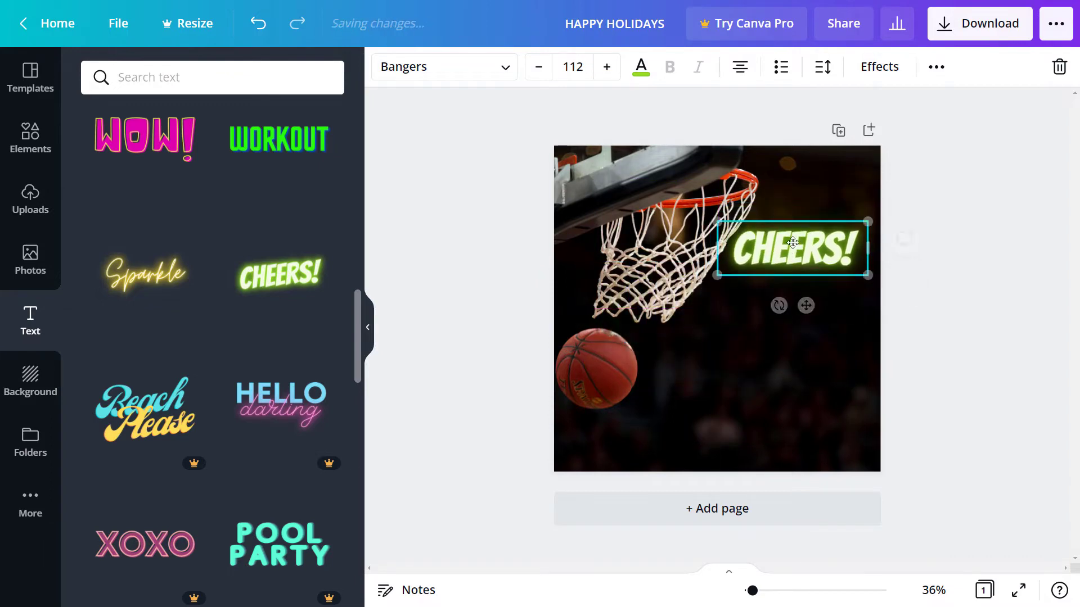
Step: Replace the "CHEERS!" wording with "ATTENTION!"
{"action": "double_click", "coordinate": [776, 247]}
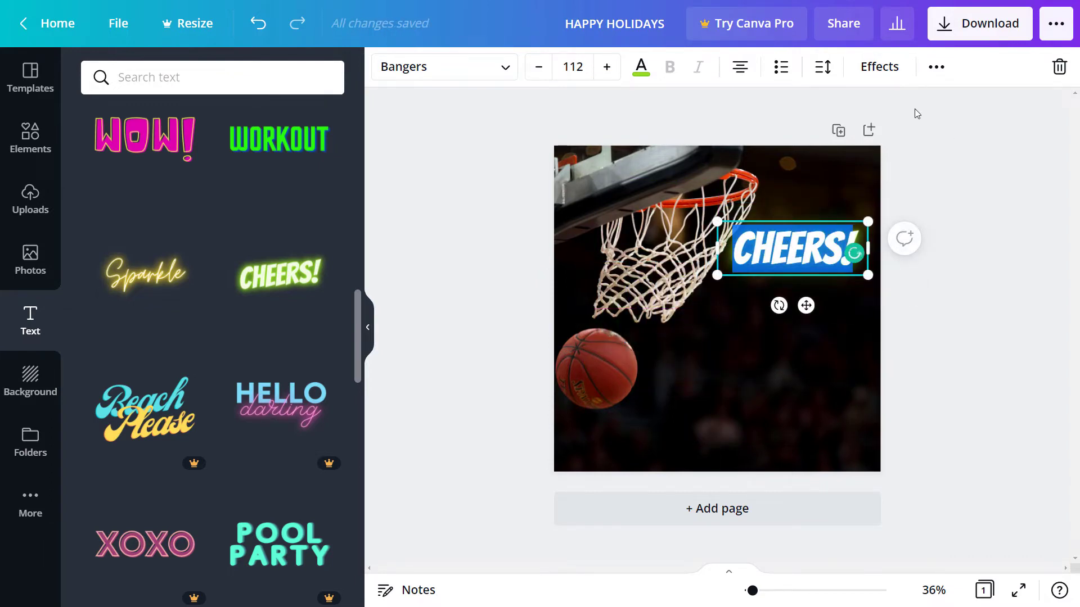
{"action": "type", "text": "ATTNE"}
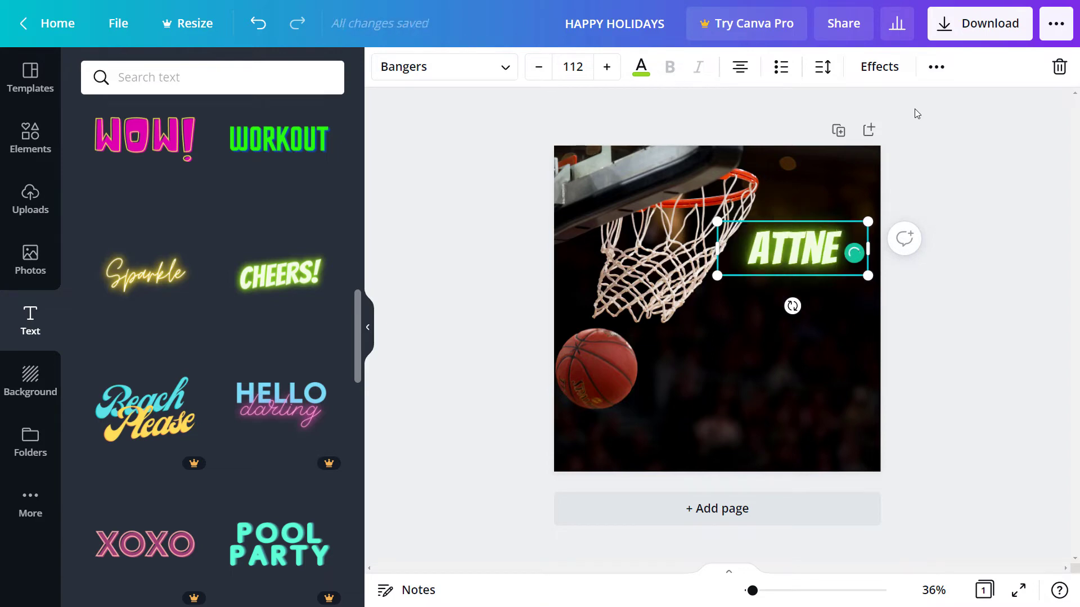
{"action": "key", "text": "BackSpace"}
{"action": "key", "text": "BackSpace"}
{"action": "type", "text": "ENTION!"}
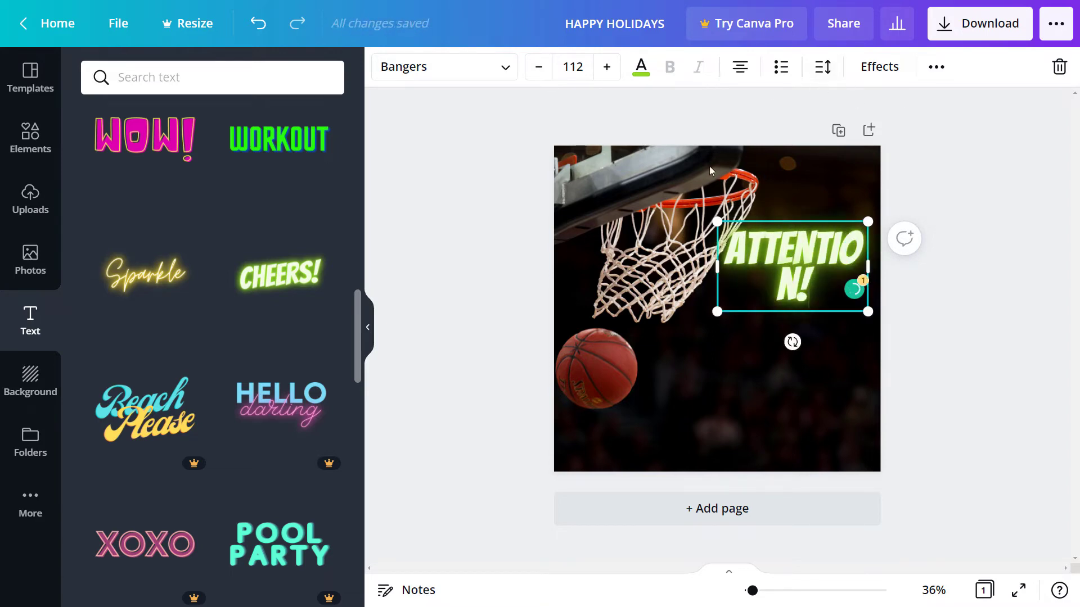
Step: Fit the "ATTENTION!" text on one line at font size 93.8 and move it slightly down beside the net
{"action": "left_click_drag", "start_coordinate": [717, 311], "coordinate": [745, 359]}
{"action": "left_click_drag", "start_coordinate": [715, 268], "coordinate": [776, 268]}
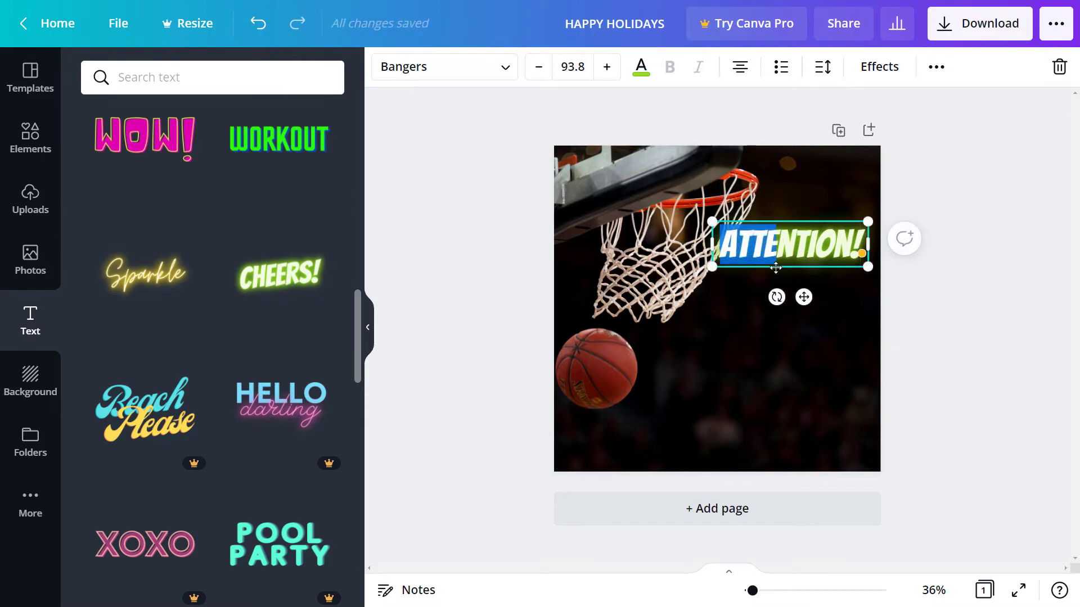
{"action": "left_click", "coordinate": [867, 242]}
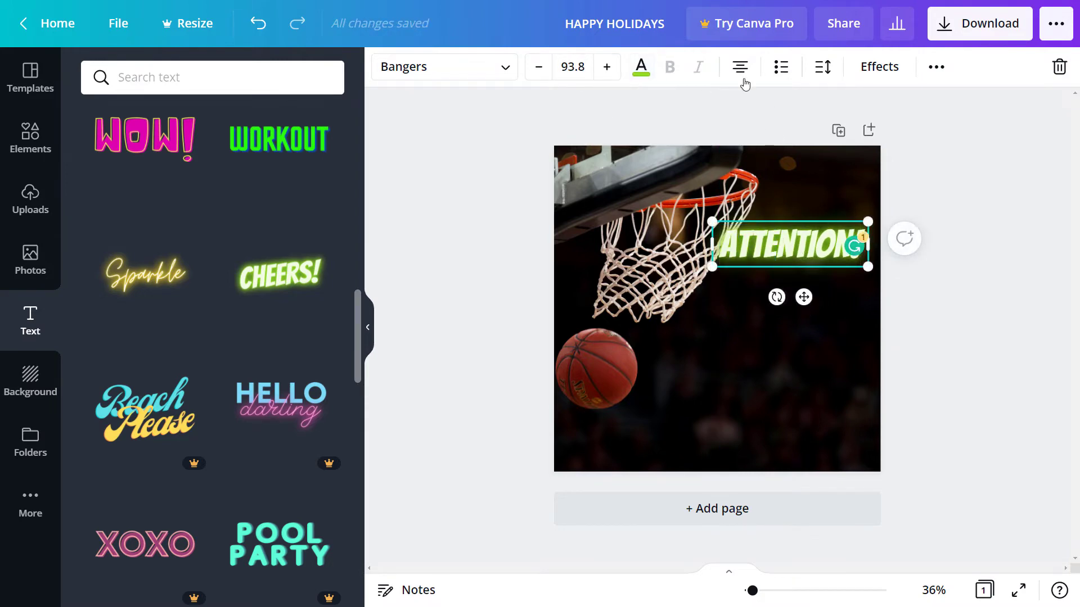
{"action": "left_click_drag", "start_coordinate": [712, 245], "coordinate": [707, 246]}
{"action": "left_click_drag", "start_coordinate": [801, 298], "coordinate": [800, 330]}
{"action": "left_click", "coordinate": [932, 333]}
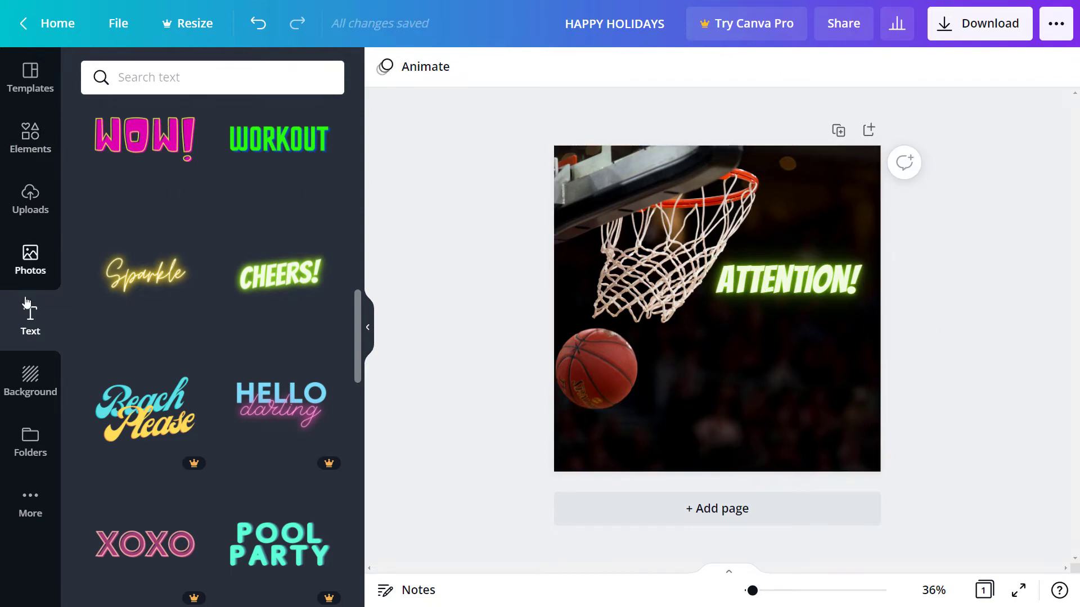
Step: Add a subheading text box and place it just below "ATTENTION!"
{"action": "left_click_drag", "start_coordinate": [355, 321], "coordinate": [353, 90]}
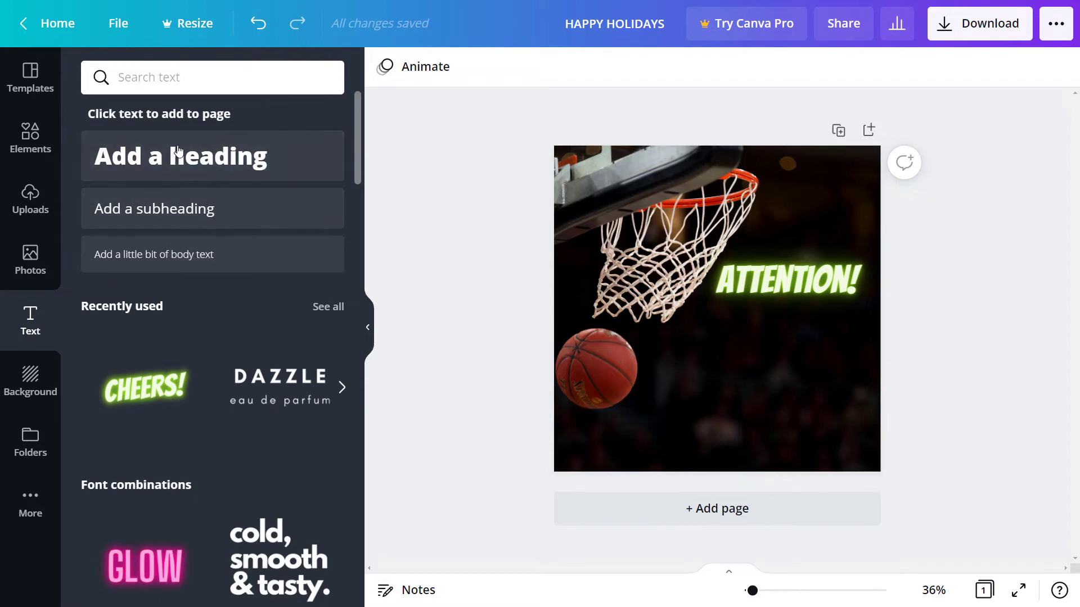
{"action": "left_click", "coordinate": [167, 217]}
{"action": "left_click_drag", "start_coordinate": [729, 344], "coordinate": [792, 354]}
Step: Replace the subheading text with "Basketball may cause serious fun and happiness."
{"action": "double_click", "coordinate": [807, 320]}
{"action": "key", "text": "ctrl+a"}
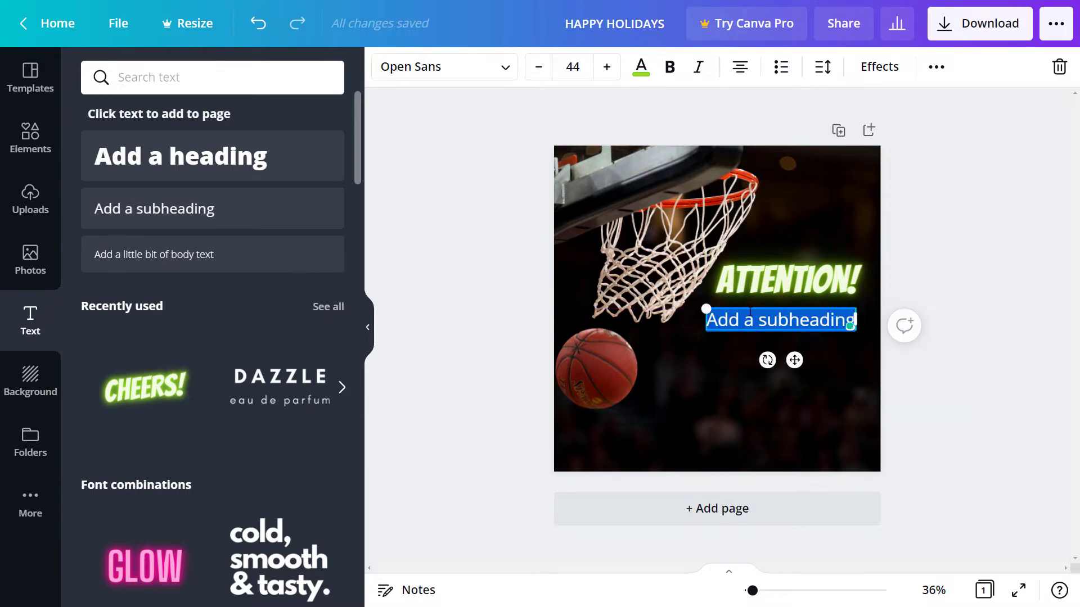
{"action": "type", "text": "Basket"}
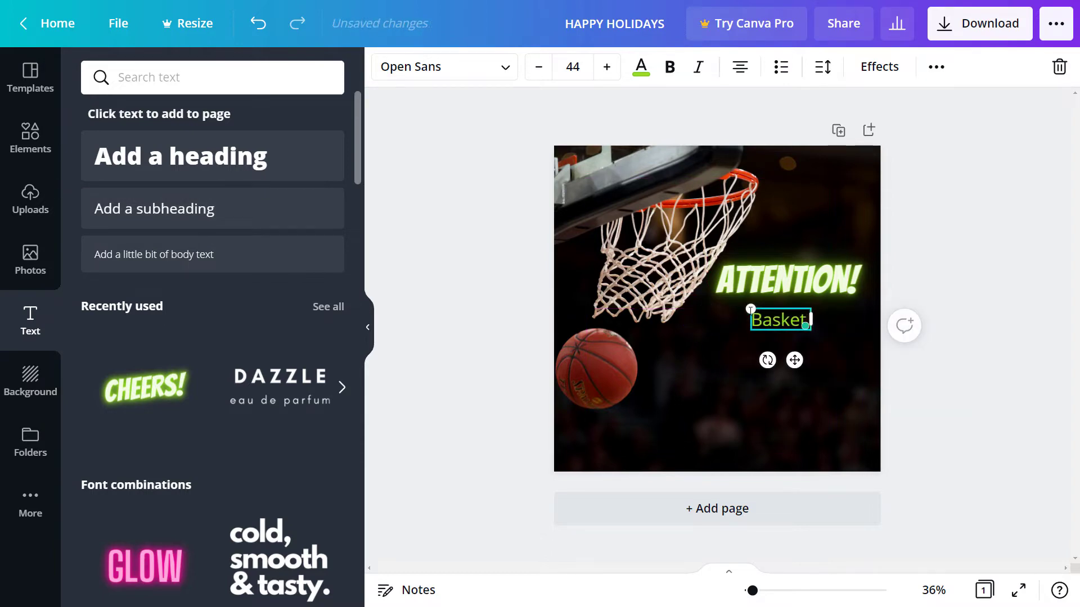
{"action": "type", "text": "ball m"}
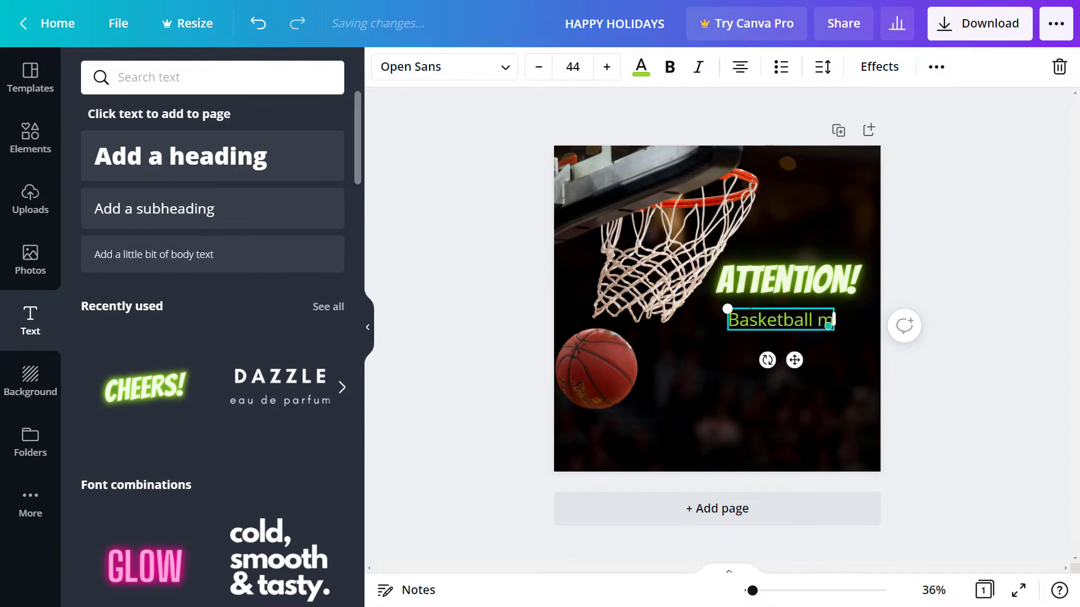
{"action": "type", "text": "ay cause serious fun "}
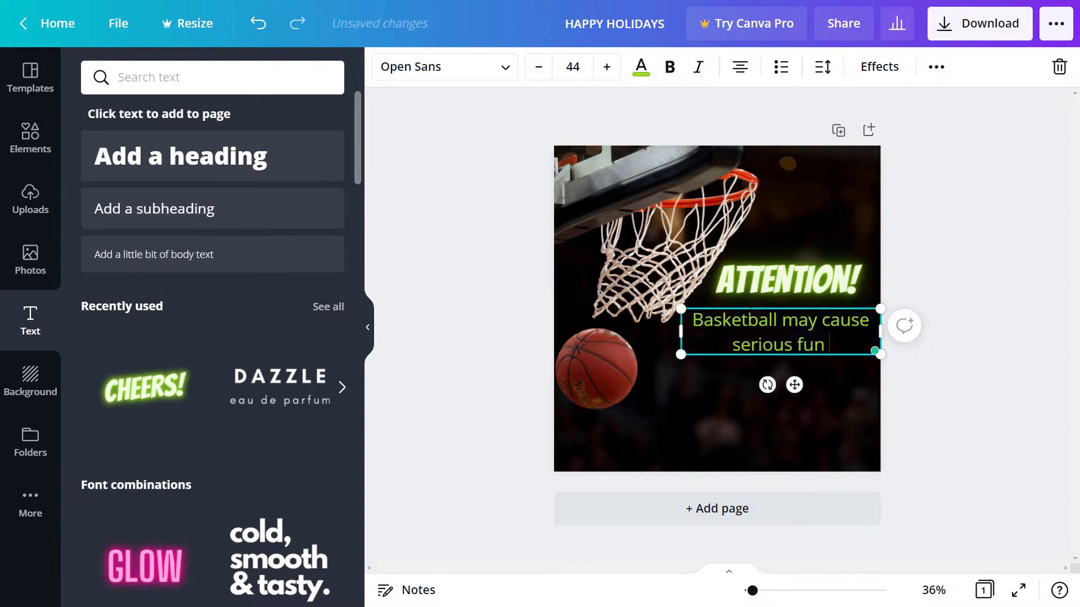
{"action": "type", "text": "and happiness."}
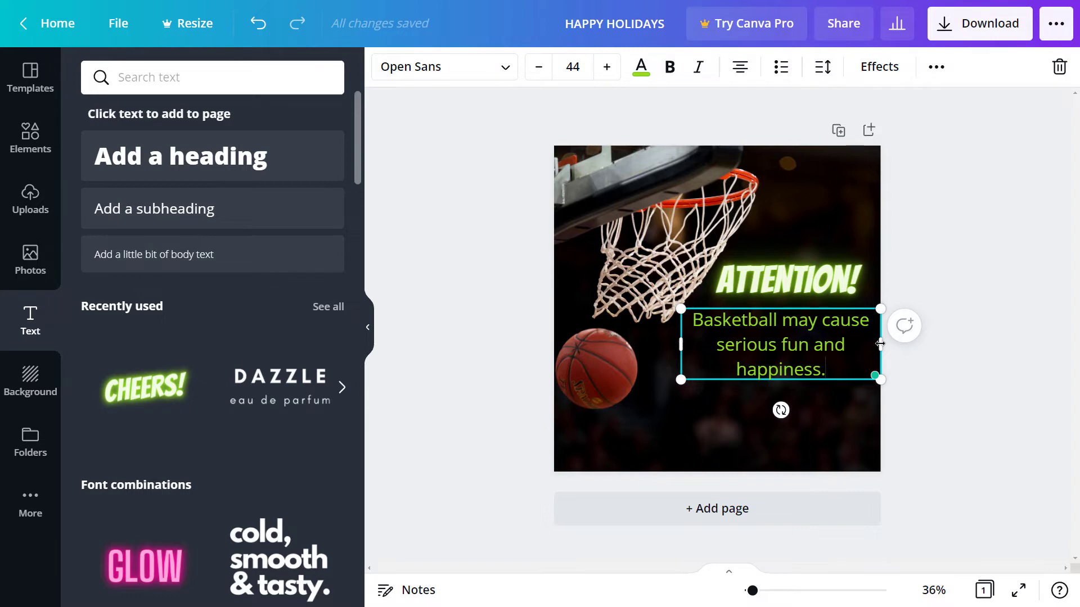
Step: Narrow the subheading's text box and shift it right so it is centered under "ATTENTION!"
{"action": "left_click_drag", "start_coordinate": [880, 343], "coordinate": [849, 383]}
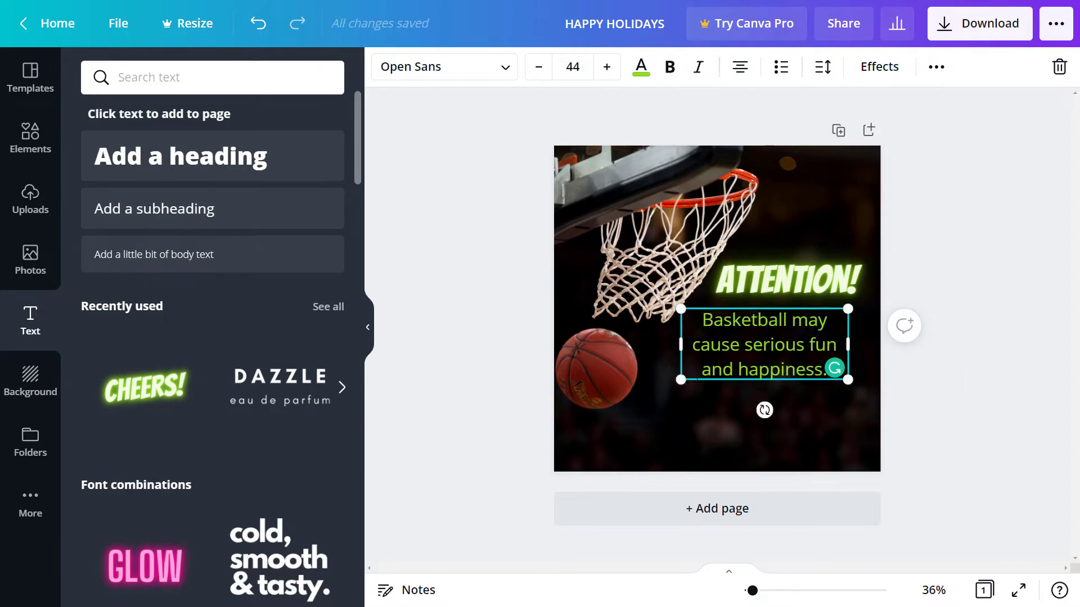
{"action": "left_click_drag", "start_coordinate": [698, 382], "coordinate": [720, 385]}
{"action": "left_click", "coordinate": [685, 447]}
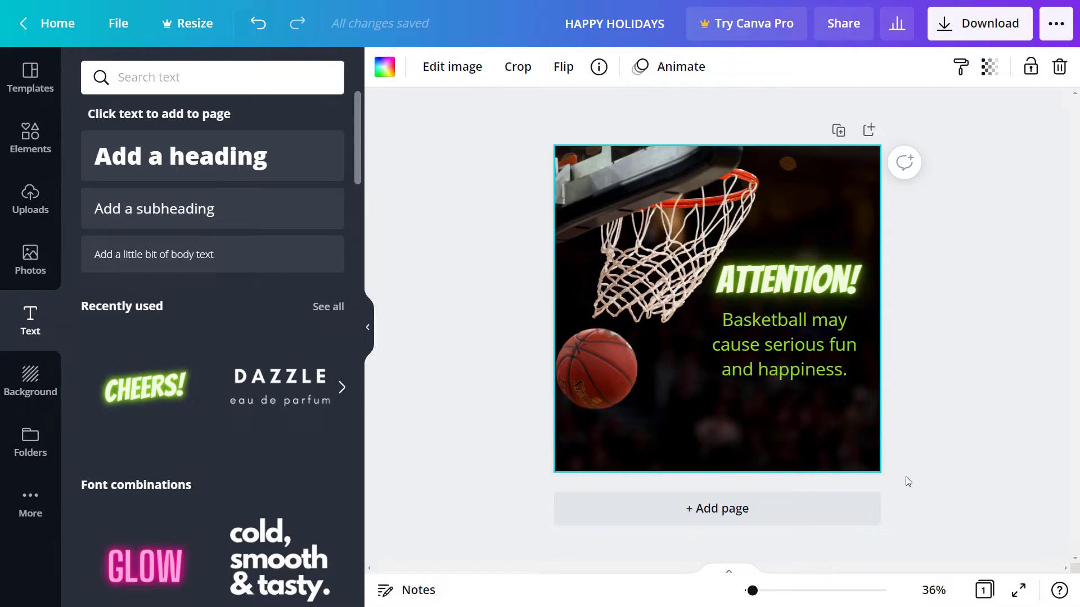
Step: Set the subheading's font size to 41
{"action": "left_click", "coordinate": [790, 370]}
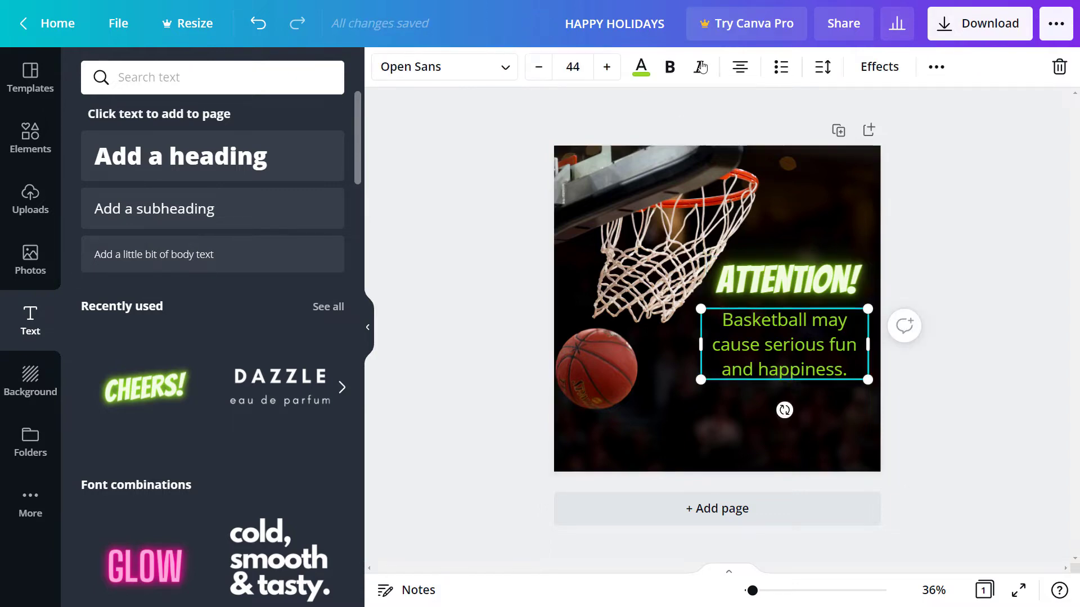
{"action": "left_click", "coordinate": [539, 70]}
{"action": "left_click", "coordinate": [538, 70]}
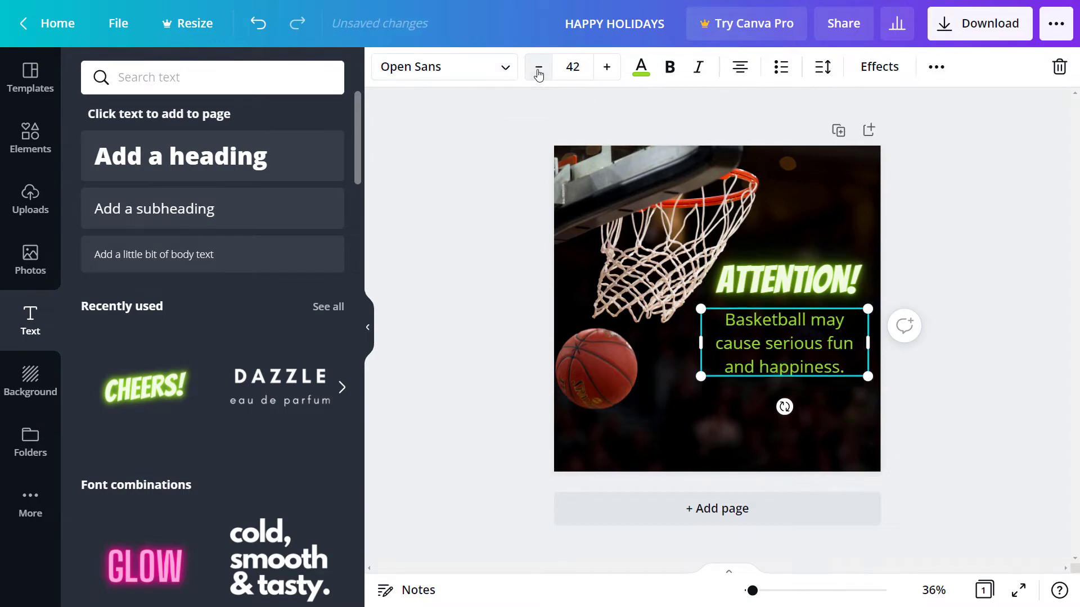
{"action": "left_click", "coordinate": [538, 71]}
{"action": "left_click", "coordinate": [538, 71]}
{"action": "left_click", "coordinate": [538, 70]}
{"action": "left_click", "coordinate": [607, 67]}
{"action": "left_click", "coordinate": [607, 66]}
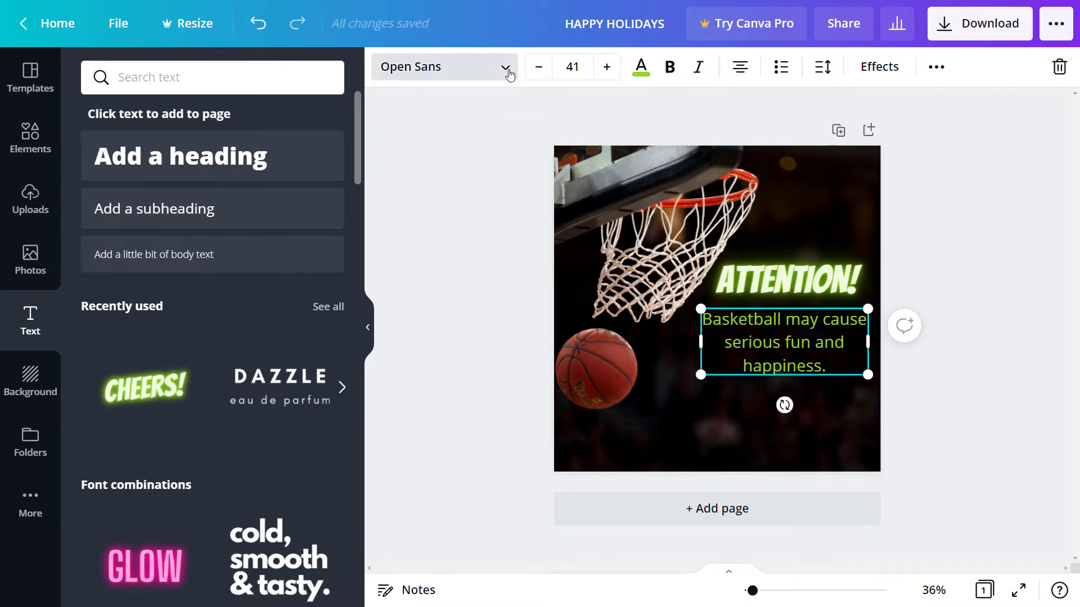
Step: Change the subheading's font to Saira Condensed Bold
{"action": "left_click", "coordinate": [507, 69]}
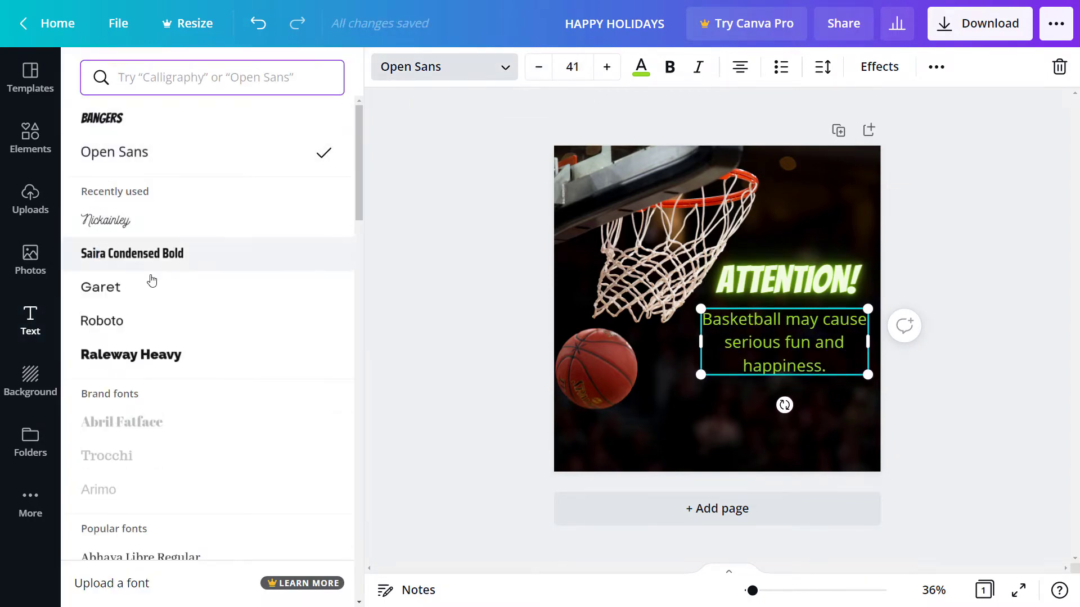
{"action": "scroll", "coordinate": [146, 372], "scroll_direction": "down", "scroll_amount": 5}
{"action": "scroll", "coordinate": [146, 371], "scroll_direction": "up", "scroll_amount": 5}
{"action": "left_click", "coordinate": [149, 264]}
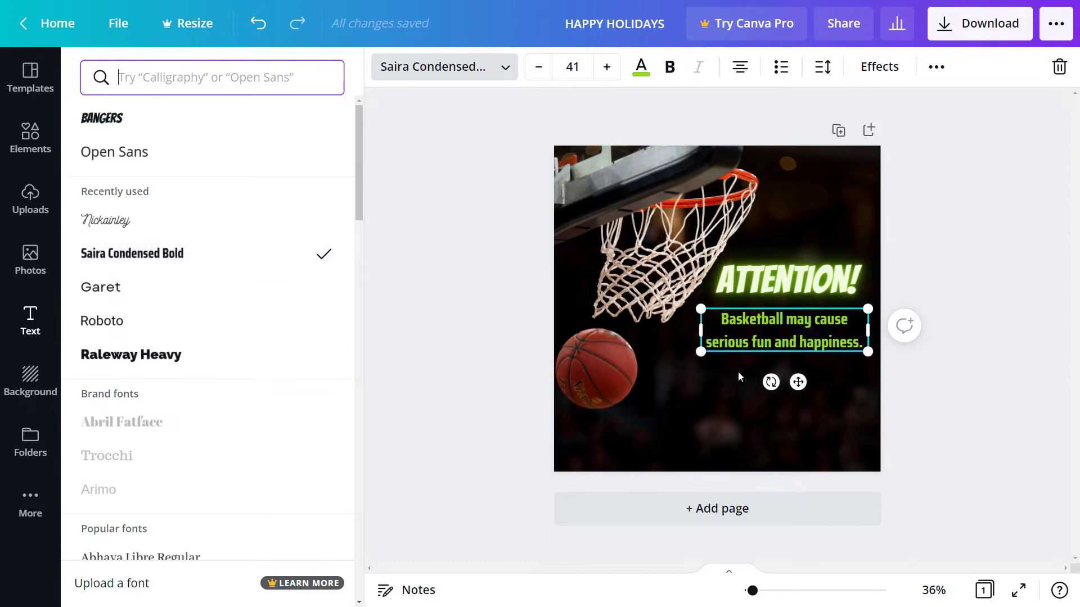
Step: Enlarge the subheading to font size 58.5, narrow its box to match "ATTENTION!", and color the text white
{"action": "mouse_move", "coordinate": [701, 355]}
{"action": "left_mouse_down"}
{"action": "mouse_move", "coordinate": [632, 374]}
{"action": "mouse_move", "coordinate": [687, 339]}
{"action": "mouse_move", "coordinate": [707, 339]}
{"action": "left_mouse_up"}
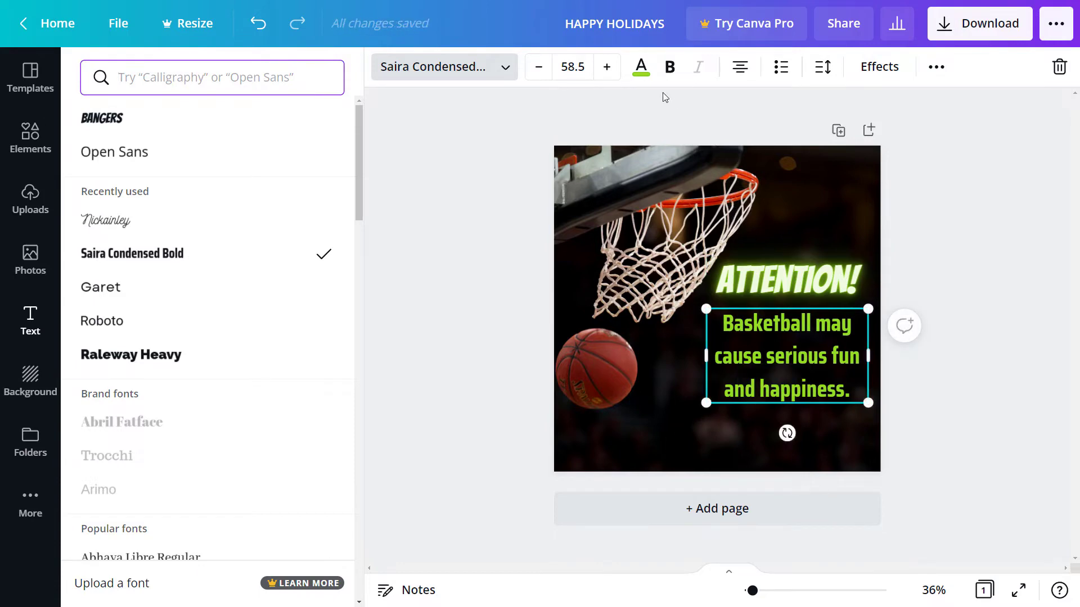
{"action": "left_click", "coordinate": [642, 65]}
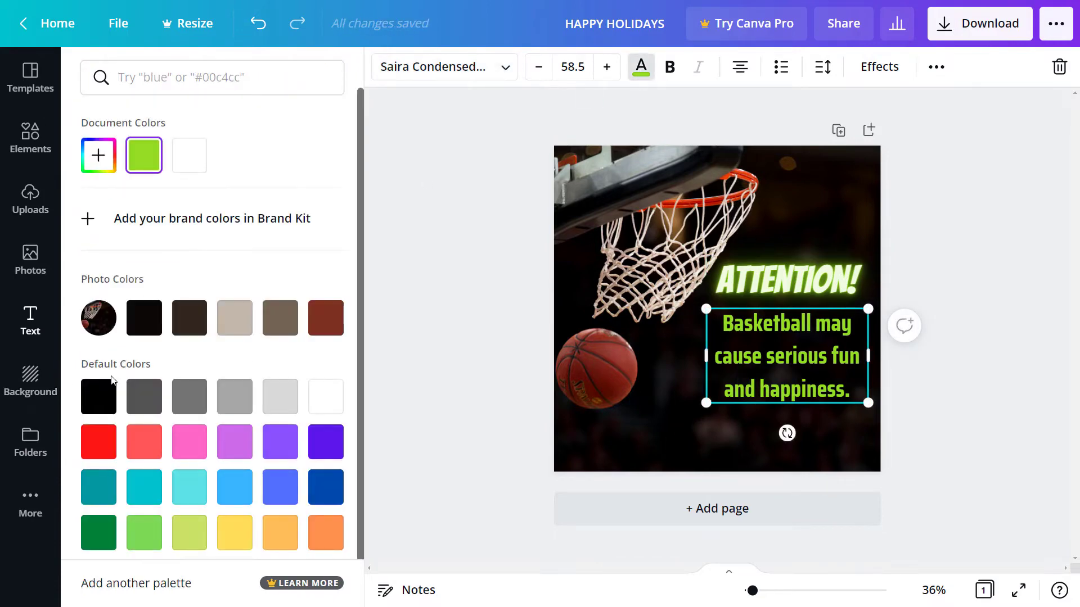
{"action": "left_click", "coordinate": [317, 401]}
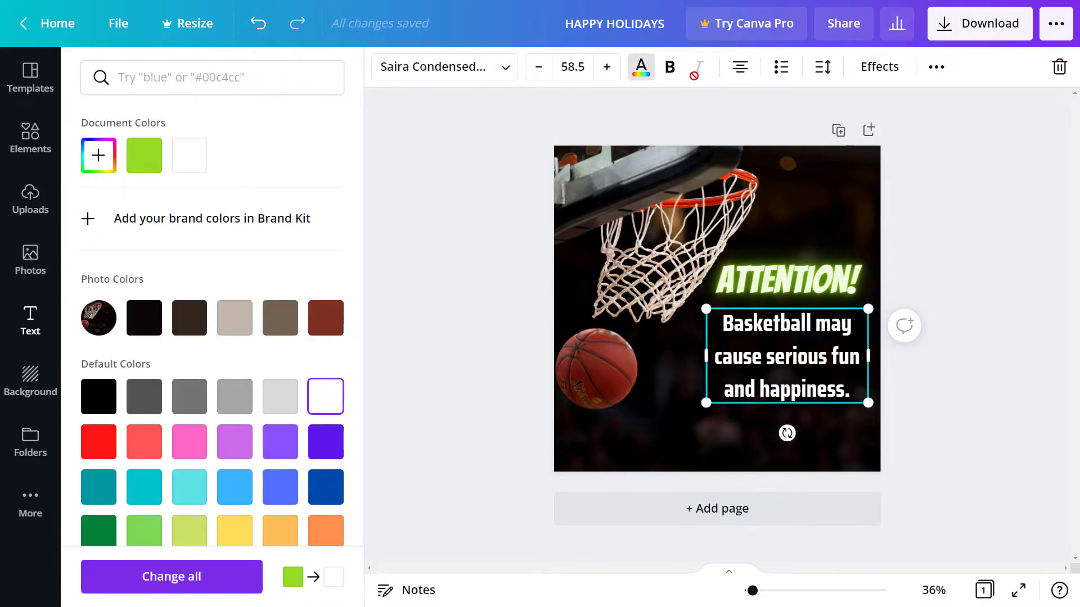
Step: Change the font of the "ATTENTION!" heading to Anton
{"action": "left_click", "coordinate": [818, 284]}
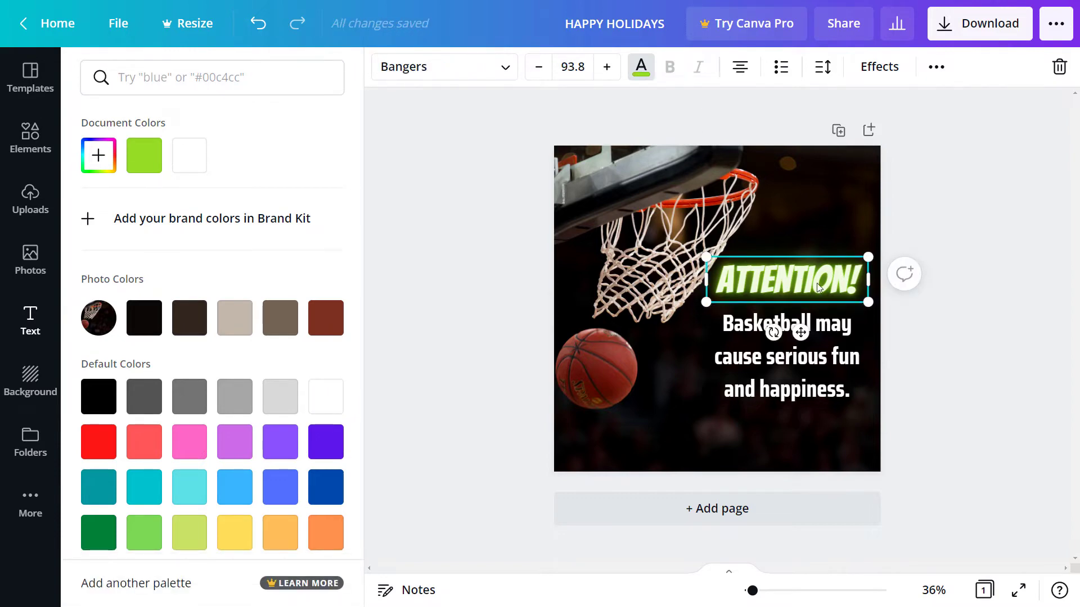
{"action": "left_click", "coordinate": [482, 68]}
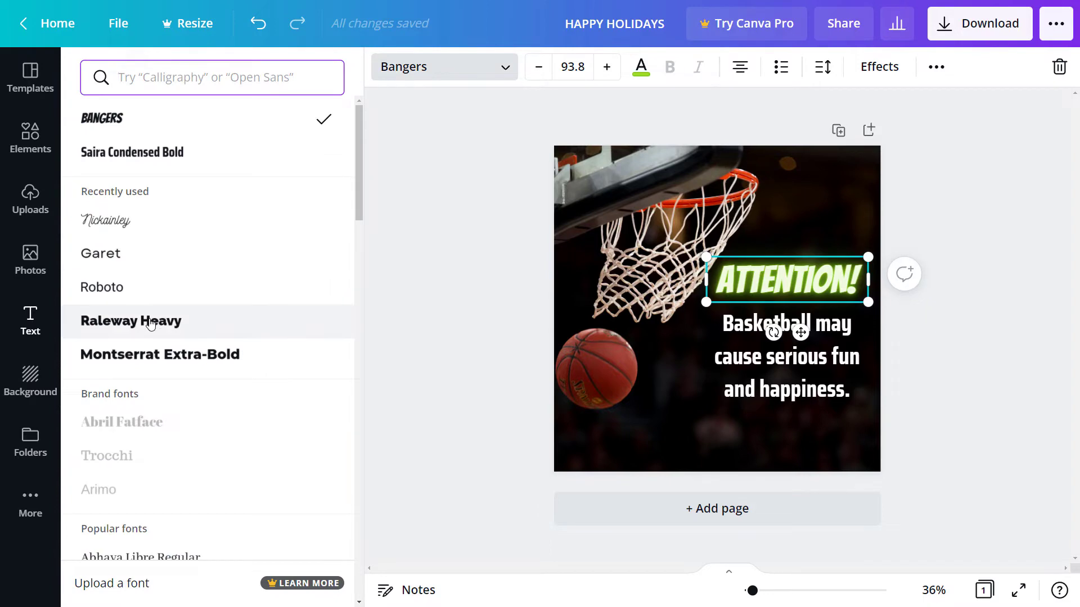
{"action": "scroll", "coordinate": [230, 316], "scroll_direction": "down", "scroll_amount": 9}
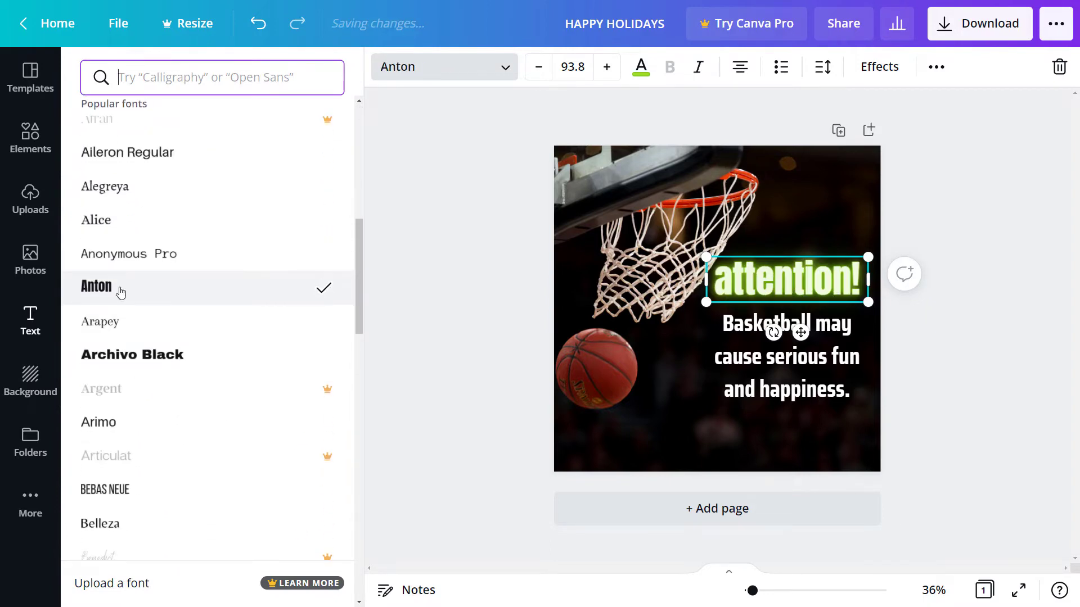
Step: Capitalize the first letter of the heading so it reads "Attention!"
{"action": "double_click", "coordinate": [734, 278]}
{"action": "left_click", "coordinate": [734, 279]}
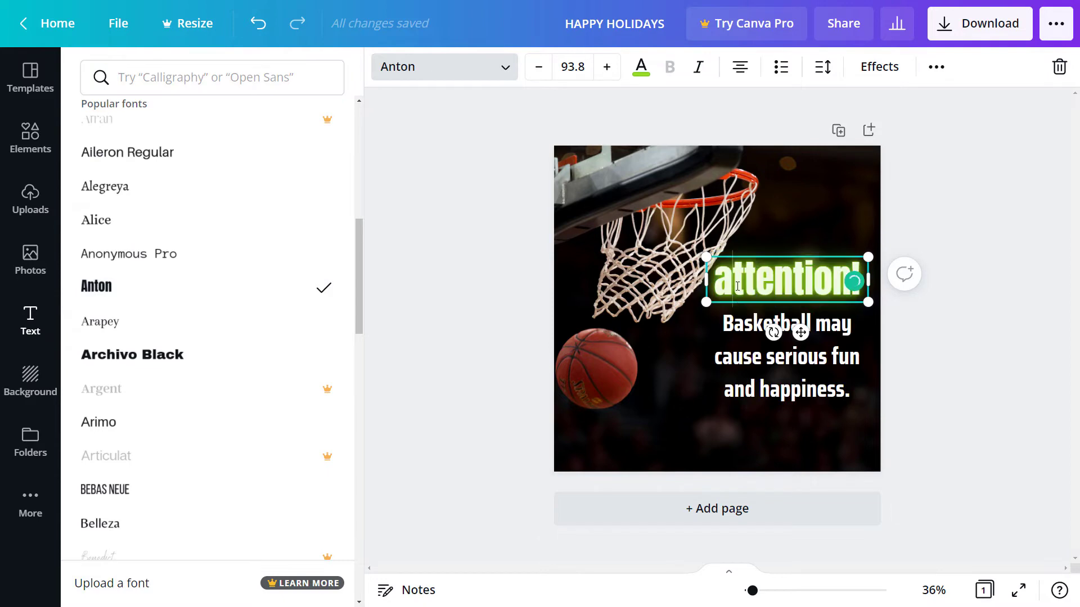
{"action": "key", "text": "shift+Left"}
{"action": "type", "text": "A"}
{"action": "left_click", "coordinate": [804, 264]}
Step: Change the "Attention!" heading's color to bright red
{"action": "left_click", "coordinate": [800, 283]}
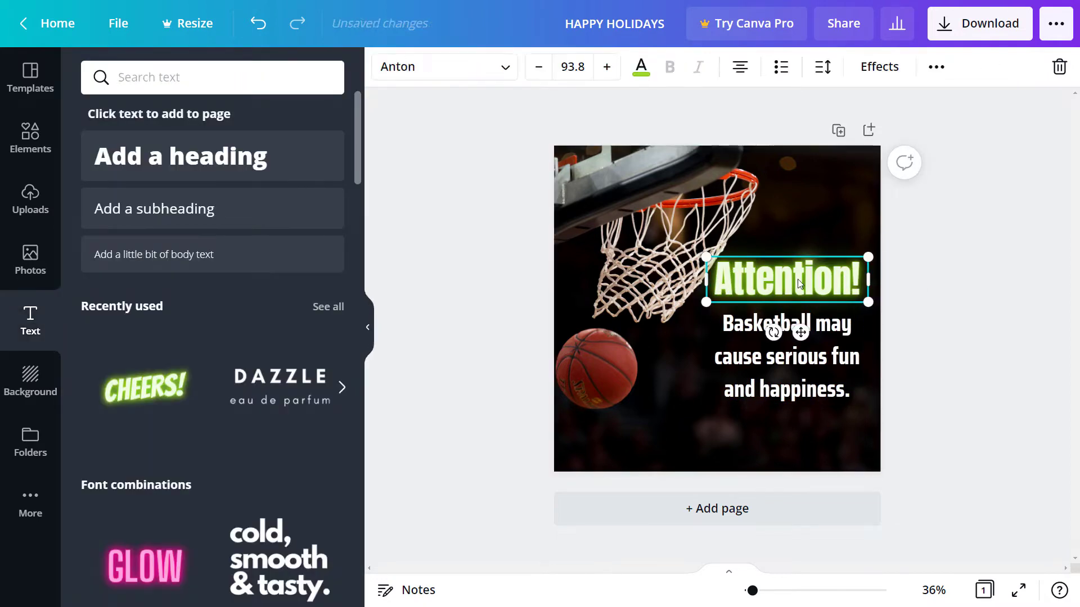
{"action": "left_click", "coordinate": [641, 67]}
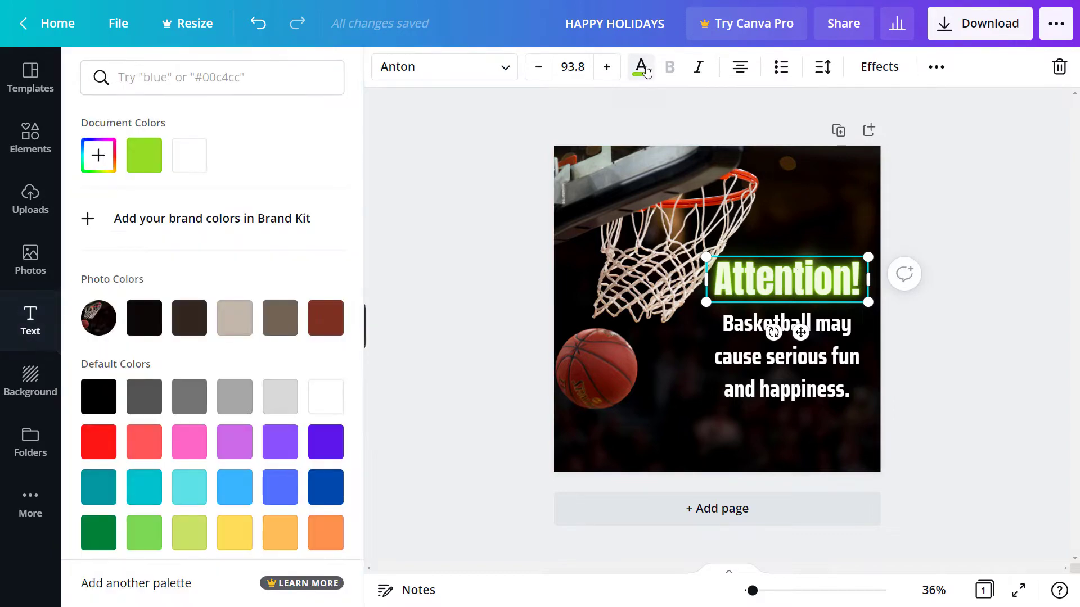
{"action": "left_click", "coordinate": [128, 431]}
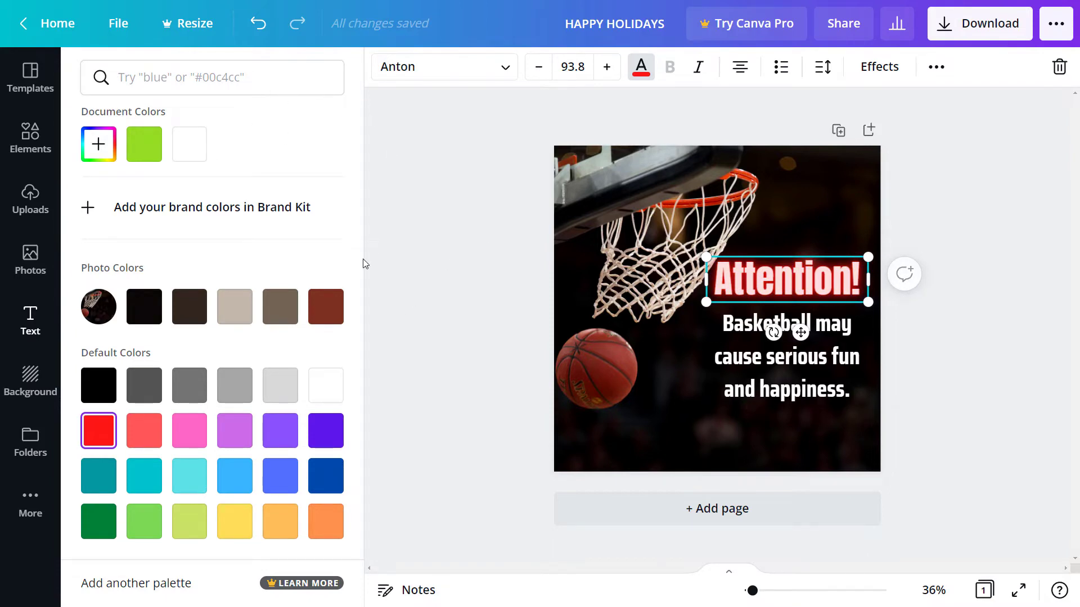
{"action": "left_click", "coordinate": [433, 178]}
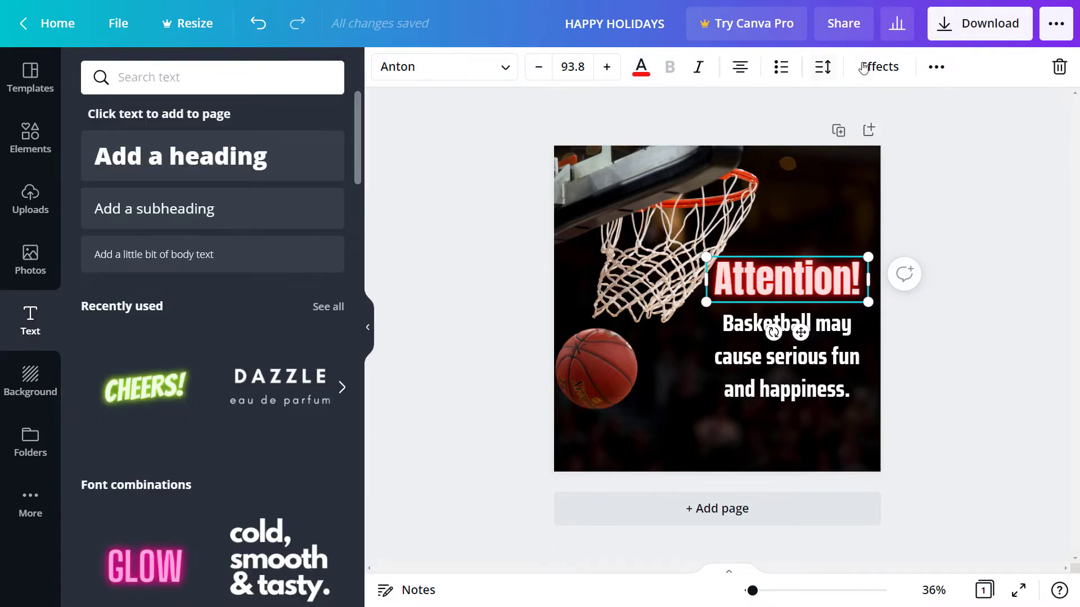
Step: Try the Glitch effect on the "Attention!" heading, then reapply the Neon effect with intensity 100
{"action": "left_click", "coordinate": [756, 326]}
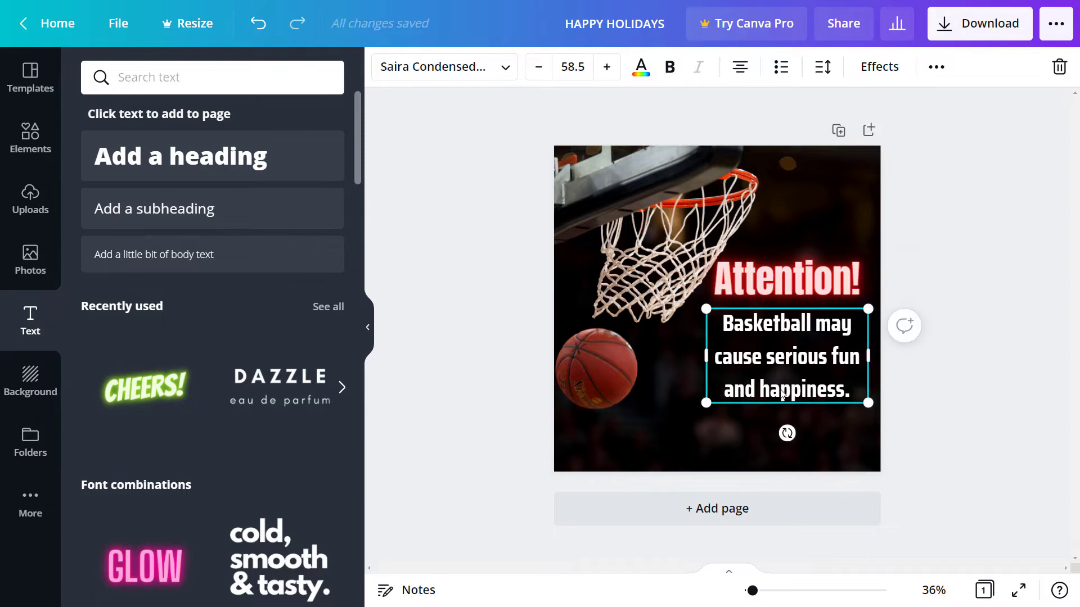
{"action": "left_click", "coordinate": [818, 274]}
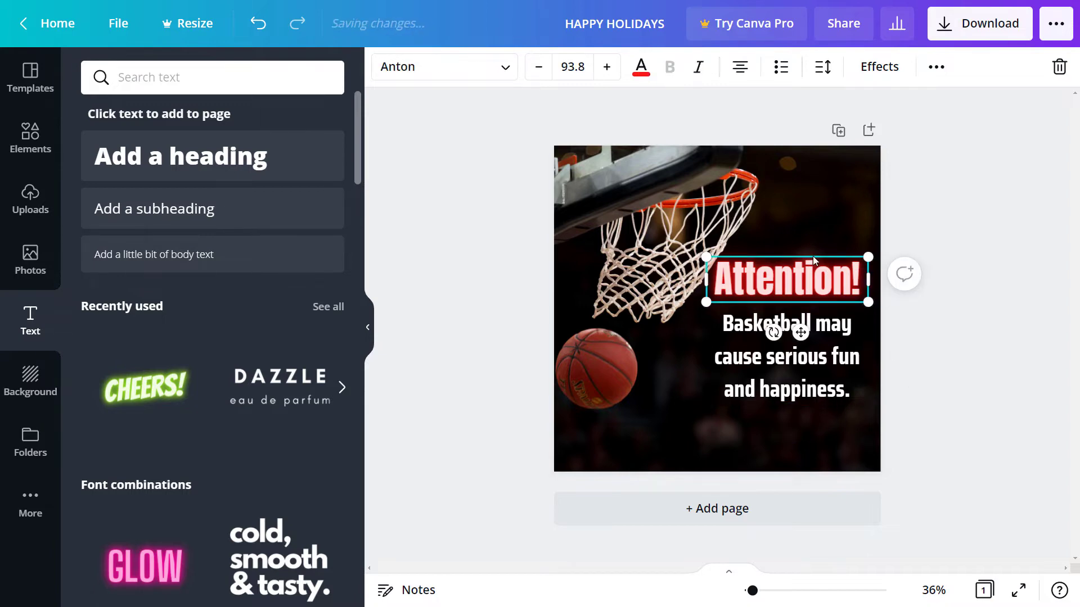
{"action": "left_click", "coordinate": [879, 66]}
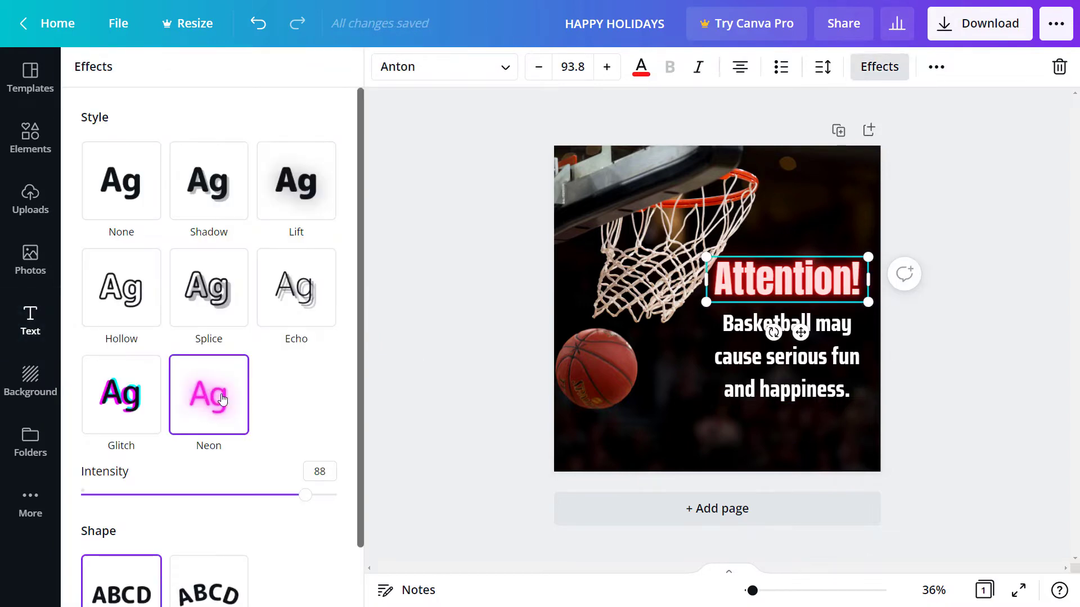
{"action": "left_click", "coordinate": [138, 406]}
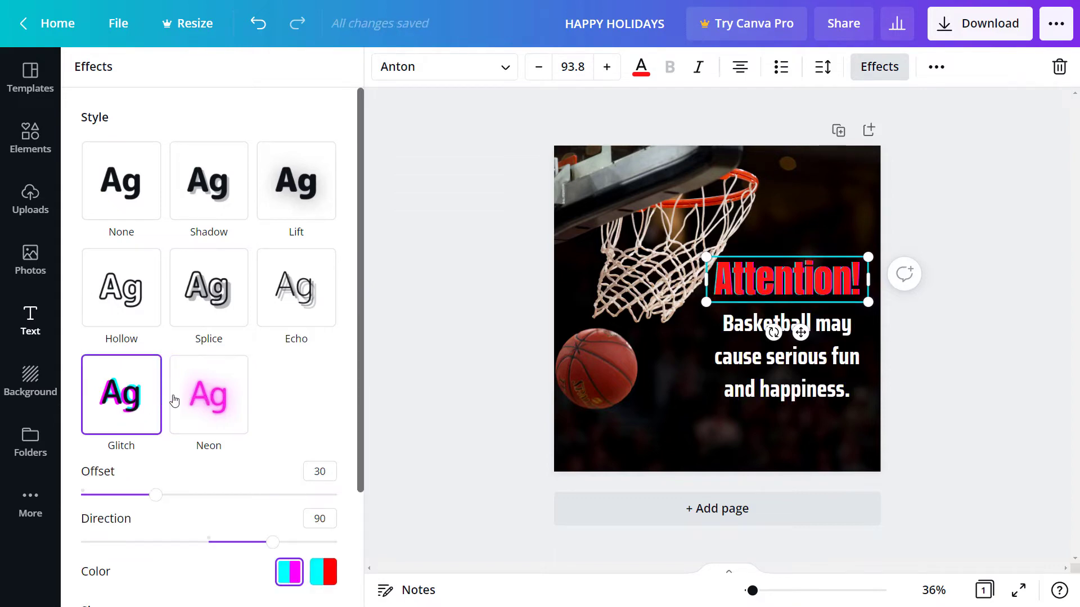
{"action": "left_click", "coordinate": [216, 404]}
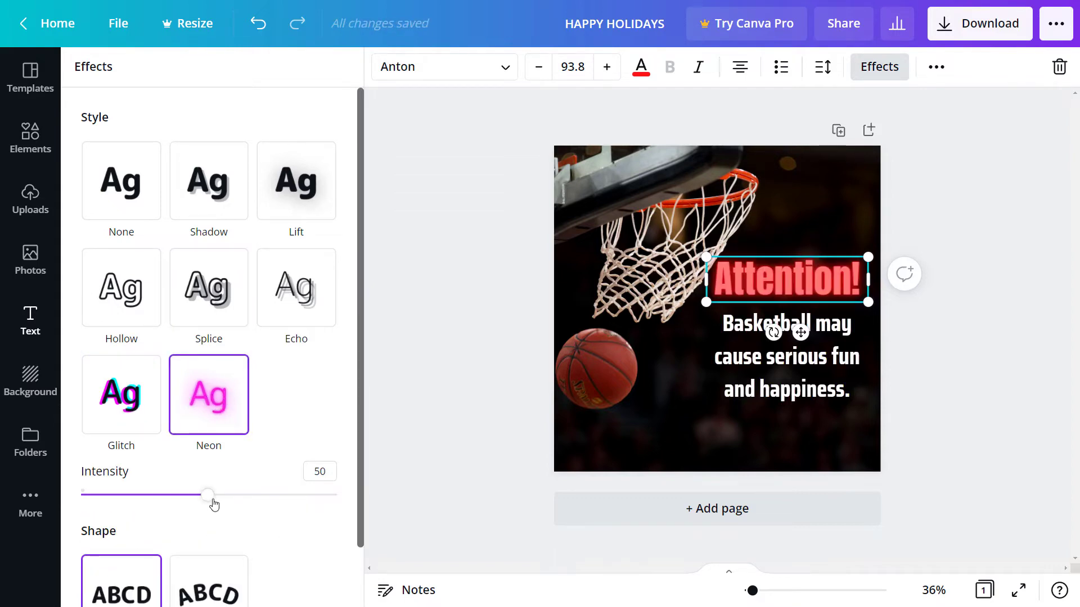
{"action": "left_click_drag", "start_coordinate": [214, 505], "coordinate": [337, 495]}
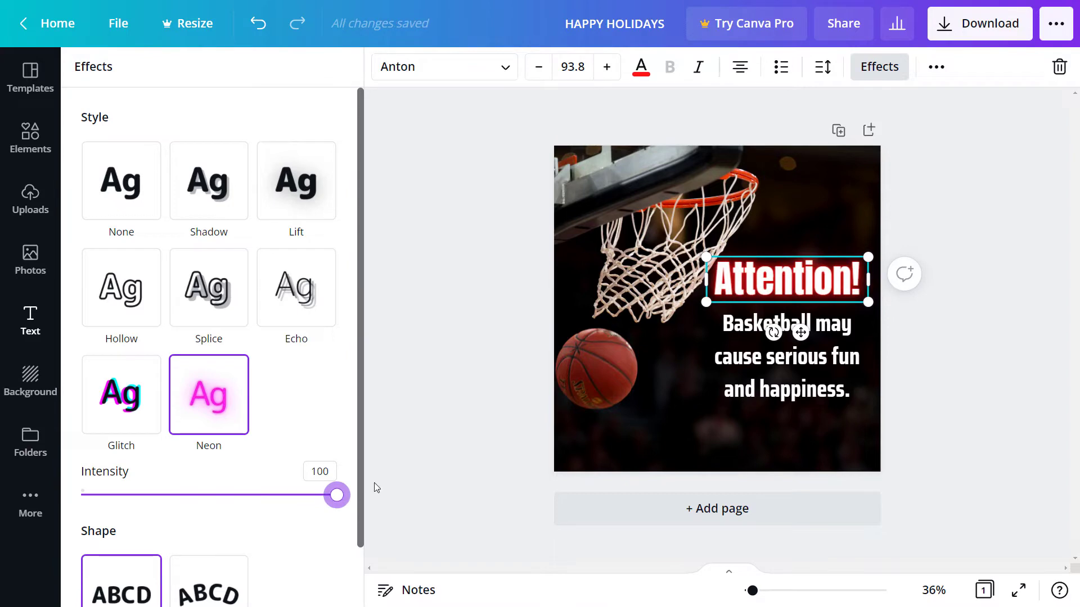
{"action": "left_click", "coordinate": [402, 363]}
Step: Try bold on the word "Basketball" in the subheading and remove it again
{"action": "left_click", "coordinate": [765, 357]}
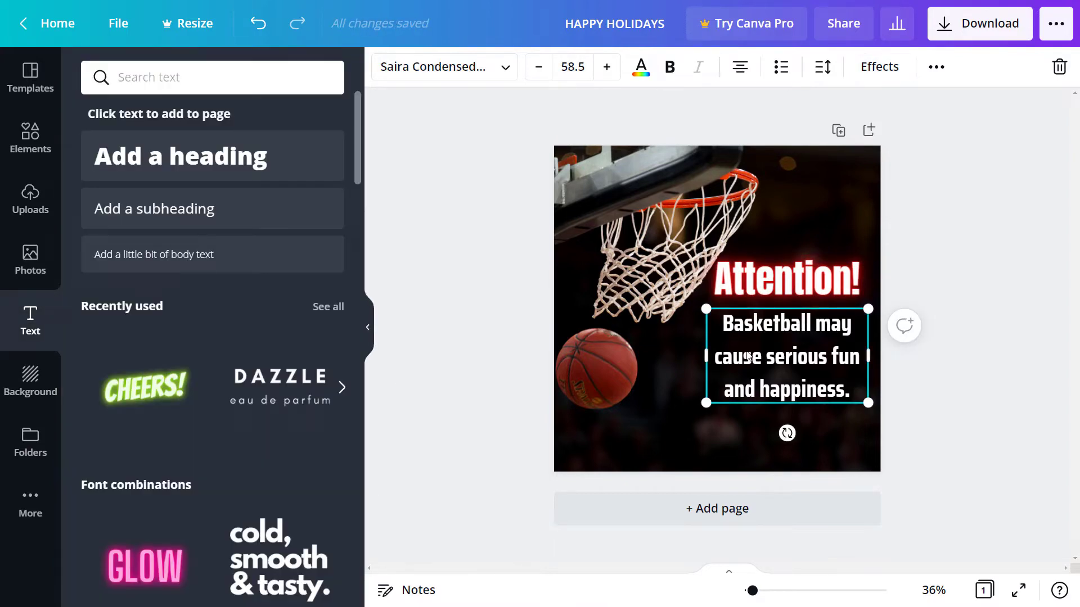
{"action": "double_click", "coordinate": [746, 326]}
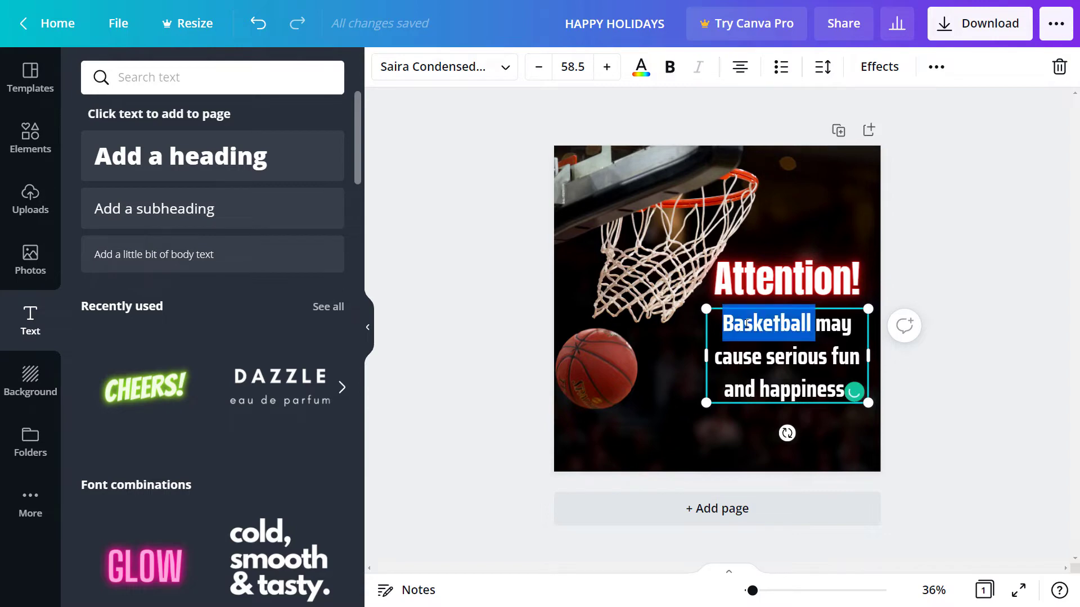
{"action": "left_click", "coordinate": [677, 70]}
{"action": "left_click", "coordinate": [677, 69]}
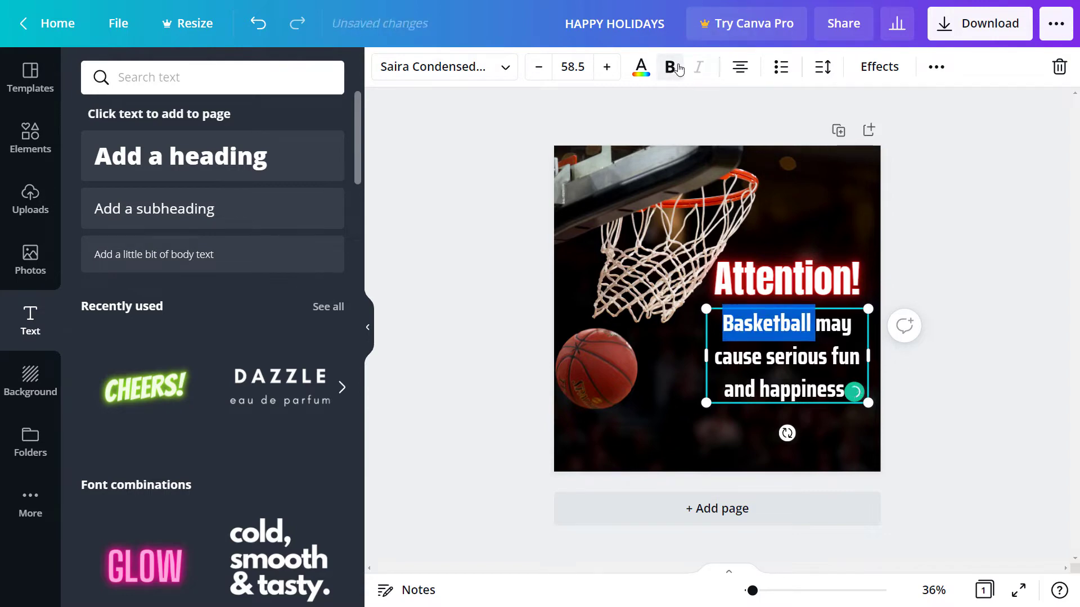
{"action": "left_click", "coordinate": [780, 389]}
Step: Cycle the subheading through the other text alignments, including justified and right, and return it to centered
{"action": "double_click", "coordinate": [766, 323]}
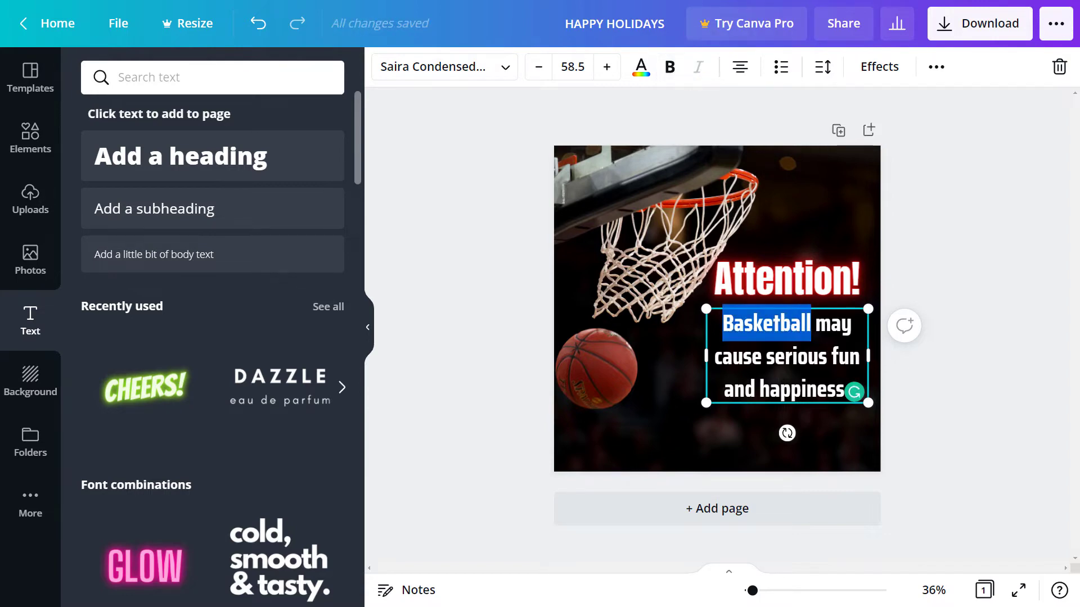
{"action": "left_click", "coordinate": [740, 67]}
{"action": "left_click", "coordinate": [740, 68]}
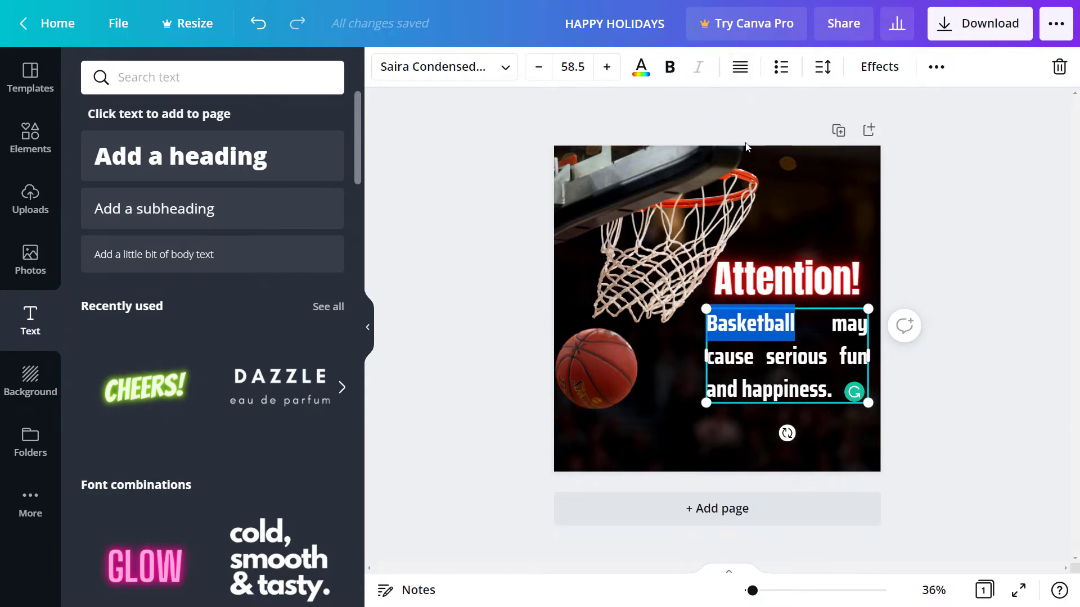
{"action": "left_click", "coordinate": [740, 68]}
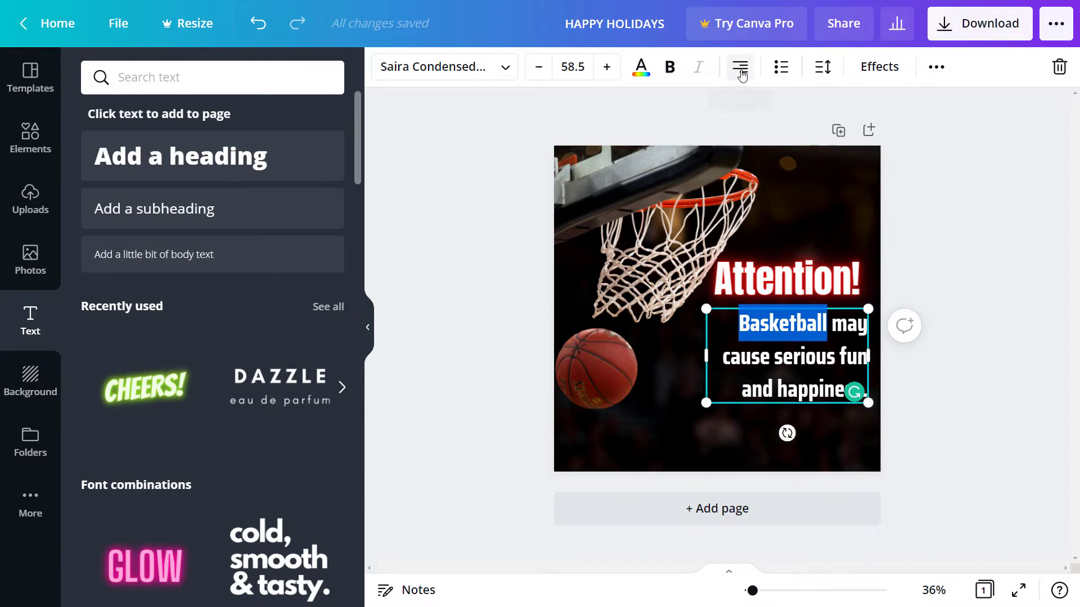
{"action": "left_click", "coordinate": [741, 70]}
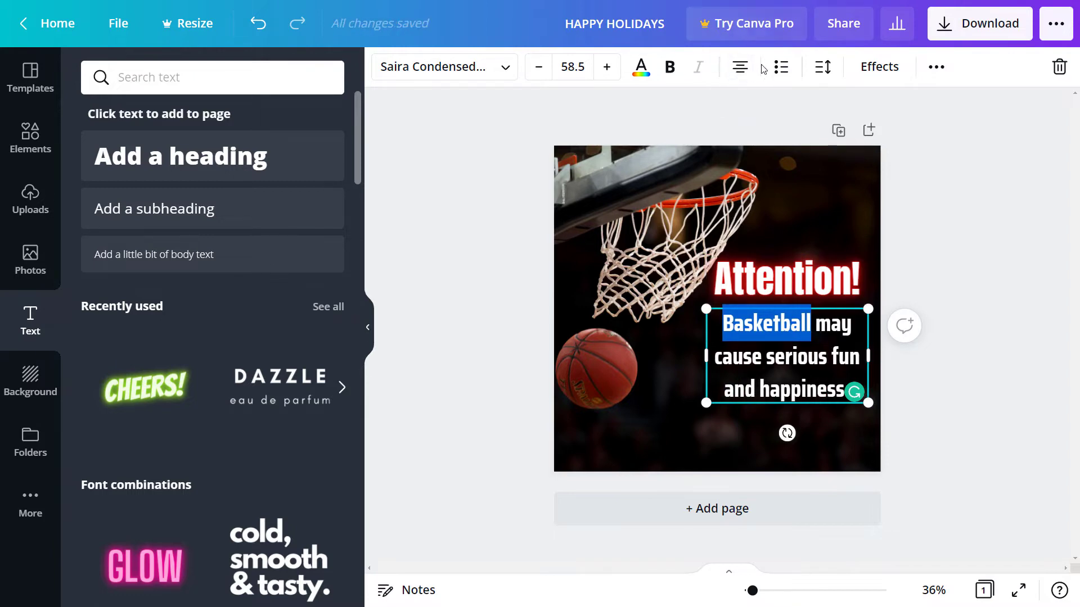
Step: Try bulleted and numbered list formatting on the subheading and turn the list off again
{"action": "left_click", "coordinate": [780, 68]}
{"action": "left_click", "coordinate": [780, 68]}
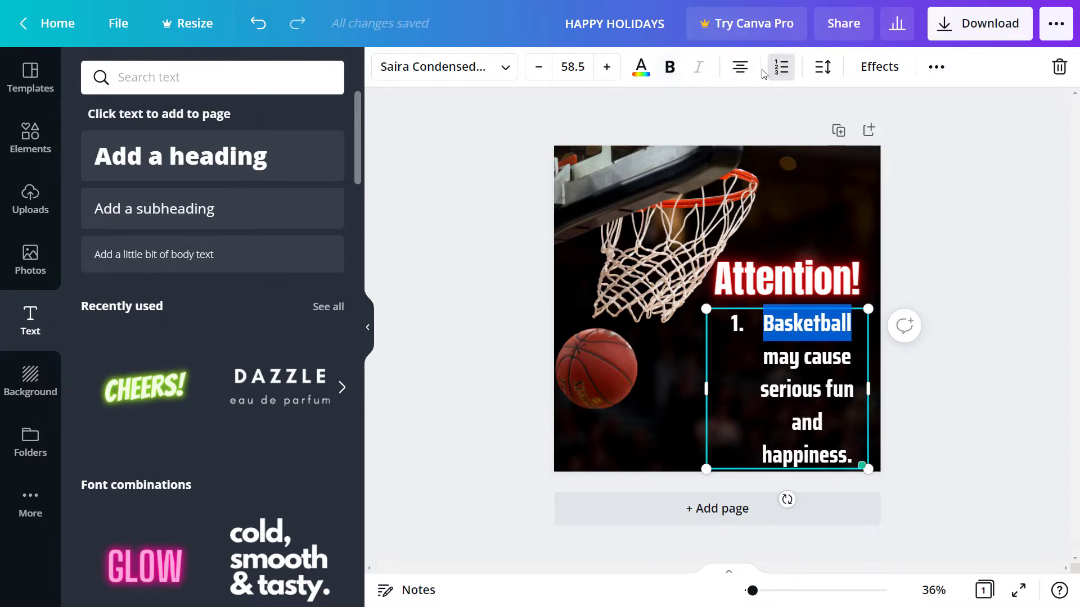
{"action": "left_click", "coordinate": [779, 70]}
{"action": "left_click", "coordinate": [780, 69]}
{"action": "left_click", "coordinate": [781, 67]}
{"action": "left_click", "coordinate": [779, 68]}
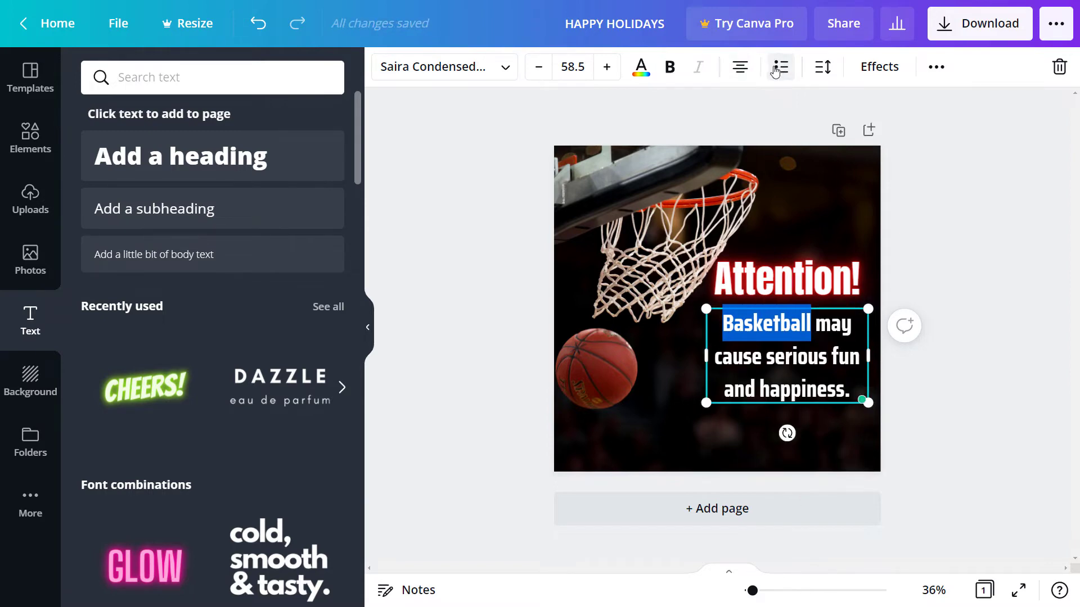
Step: Try the letter spacing adjustment on the subheading and tighten its line spacing so the three lines sit closer together
{"action": "left_click", "coordinate": [821, 73]}
{"action": "left_click", "coordinate": [761, 95]}
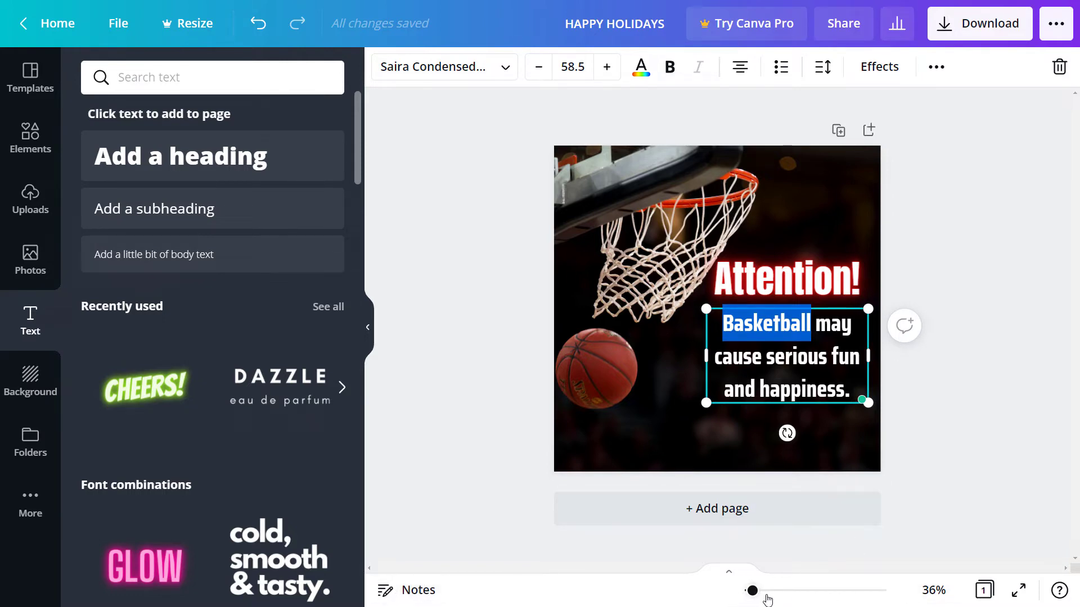
{"action": "left_click_drag", "start_coordinate": [753, 595], "coordinate": [762, 599]}
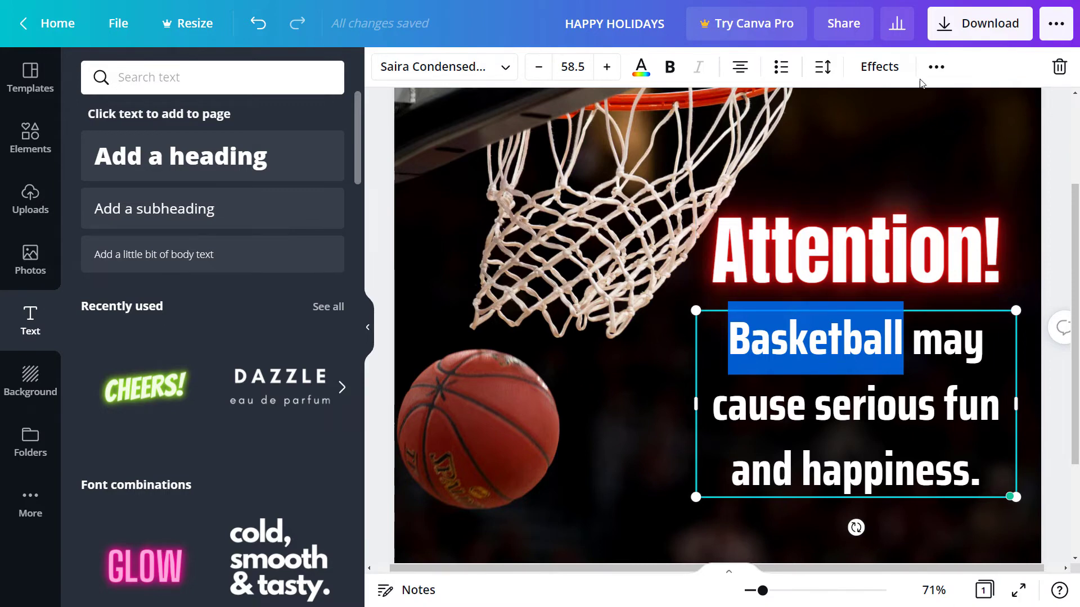
{"action": "left_click", "coordinate": [823, 69]}
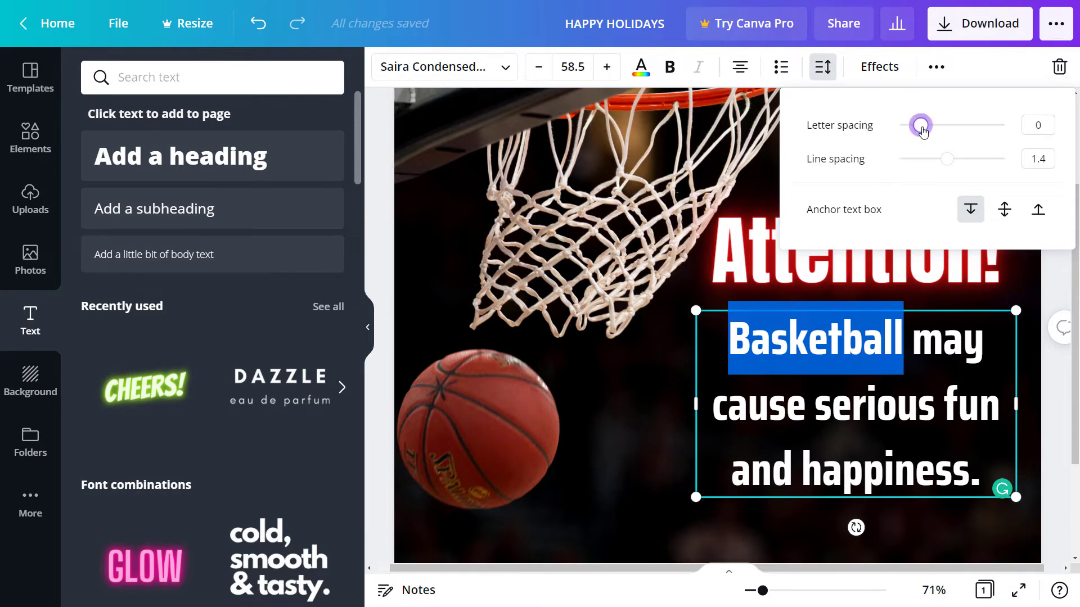
{"action": "mouse_move", "coordinate": [920, 125]}
{"action": "left_mouse_down"}
{"action": "mouse_move", "coordinate": [932, 130]}
{"action": "mouse_move", "coordinate": [914, 136]}
{"action": "mouse_move", "coordinate": [938, 136]}
{"action": "mouse_move", "coordinate": [917, 139]}
{"action": "left_mouse_up"}
{"action": "left_click_drag", "start_coordinate": [949, 161], "coordinate": [923, 161]}
{"action": "key", "text": "Escape"}
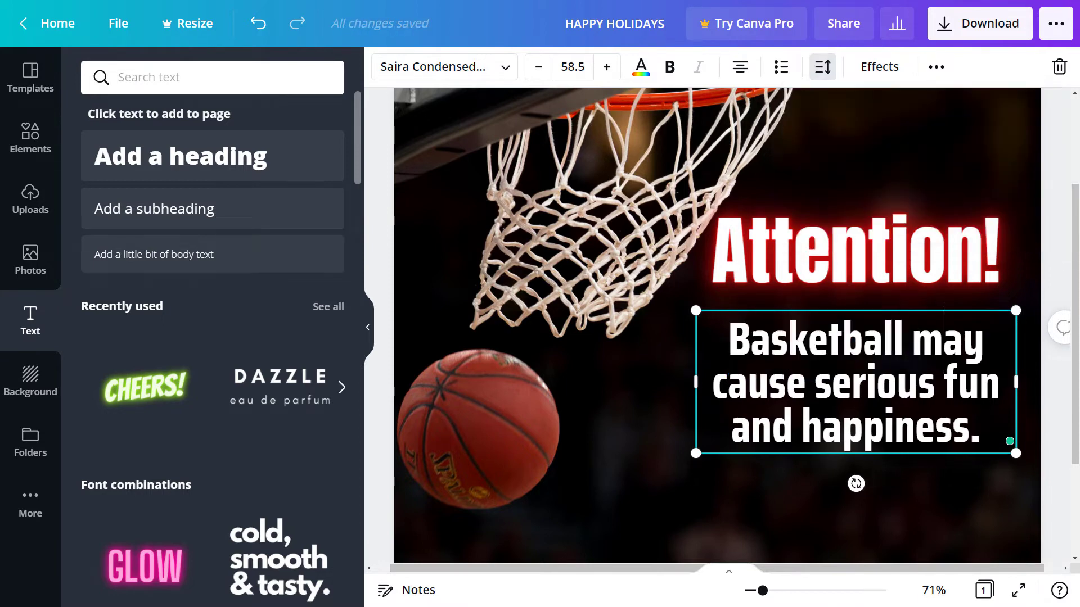
Step: Move the three-line subheading up so it sits closer beneath the "Attention!" heading
{"action": "left_click", "coordinate": [625, 373]}
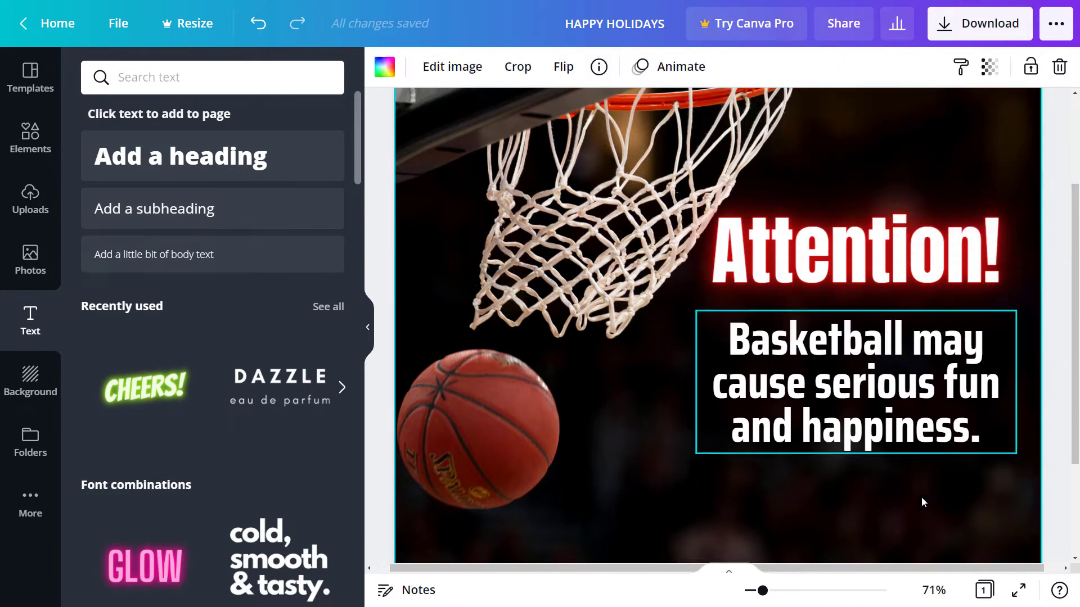
{"action": "left_click_drag", "start_coordinate": [764, 593], "coordinate": [755, 596]}
{"action": "left_click", "coordinate": [989, 353]}
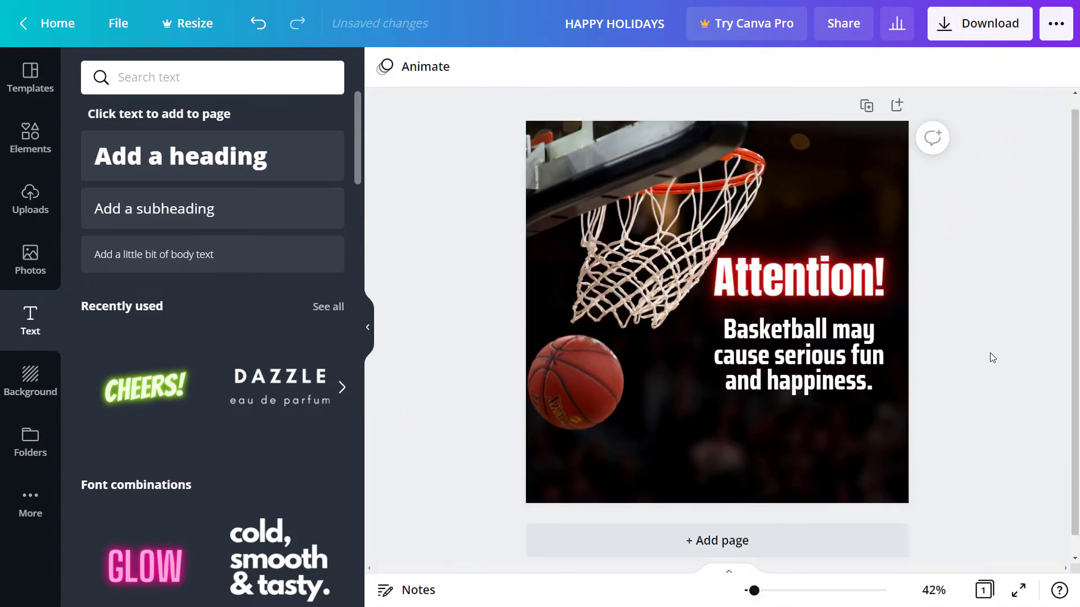
{"action": "left_click_drag", "start_coordinate": [829, 364], "coordinate": [828, 356]}
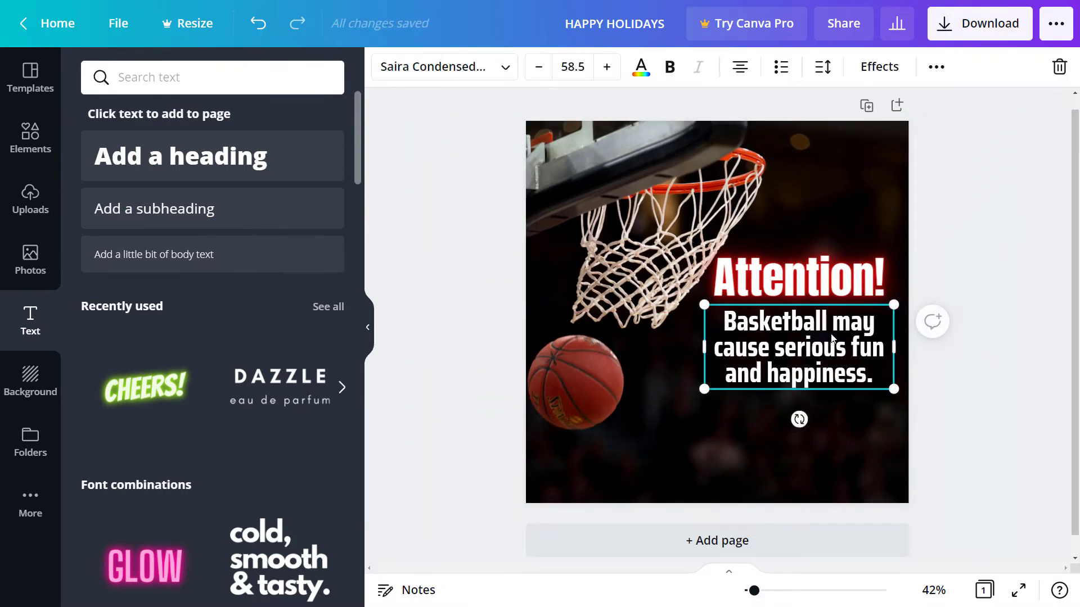
Step: Enlarge the heading and subheading together and move them down into the lower-right area of the design
{"action": "left_click", "coordinate": [791, 275], "text": "shift"}
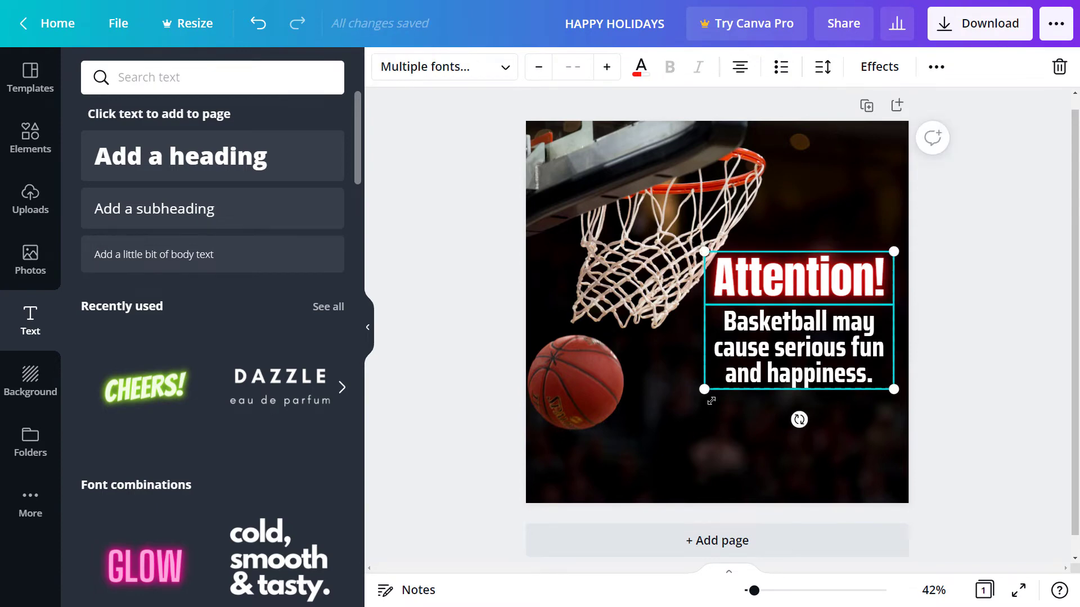
{"action": "left_click_drag", "start_coordinate": [698, 399], "coordinate": [649, 430]}
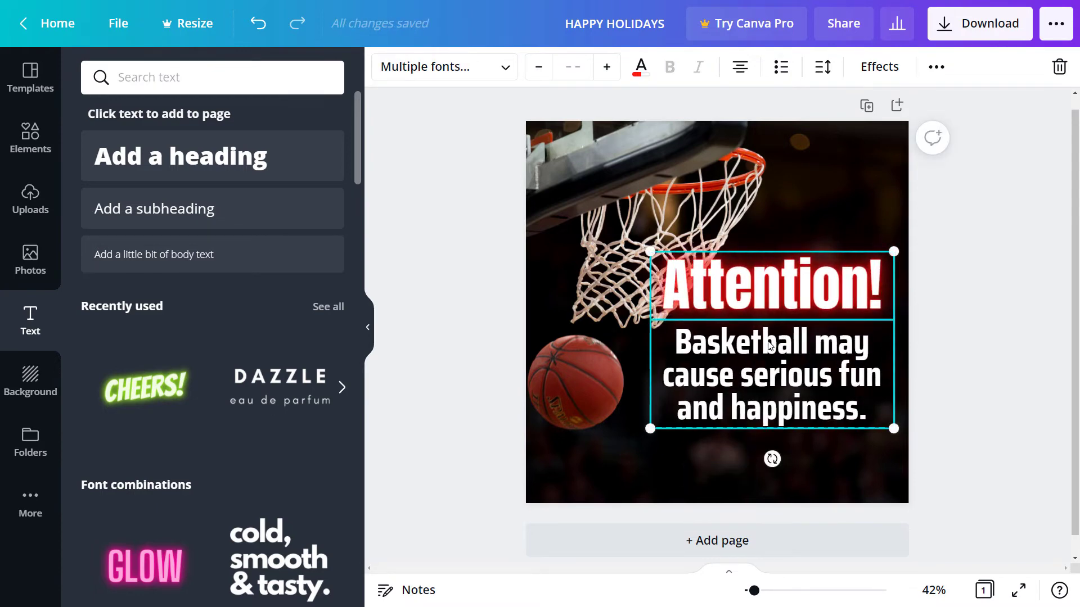
{"action": "left_click_drag", "start_coordinate": [768, 342], "coordinate": [770, 396]}
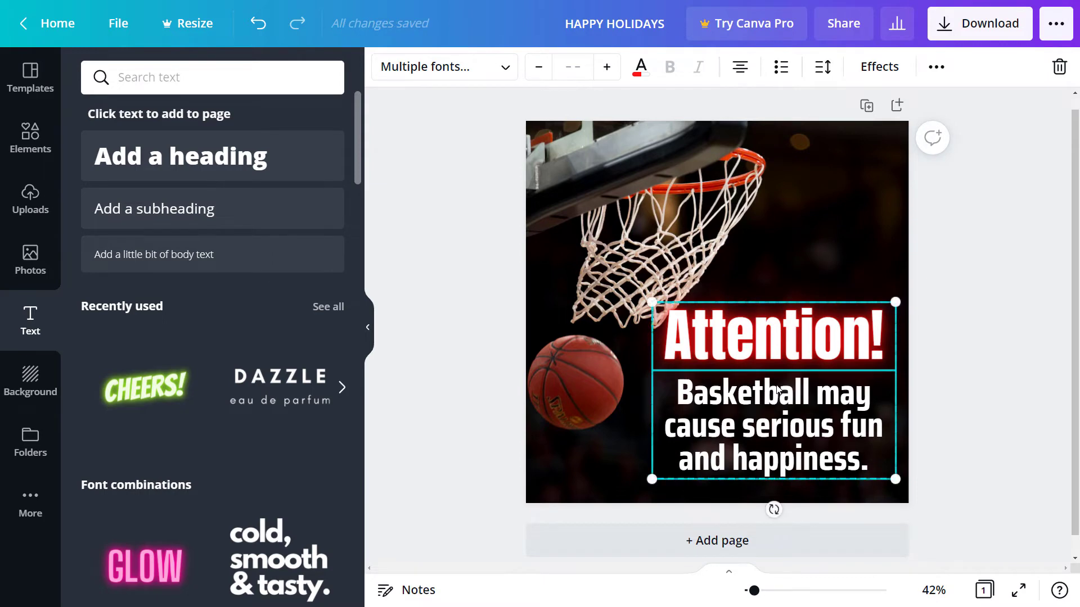
Step: Group the heading with the subheading, then scale the group down slightly in the design's lower-right area
{"action": "right_click", "coordinate": [780, 367]}
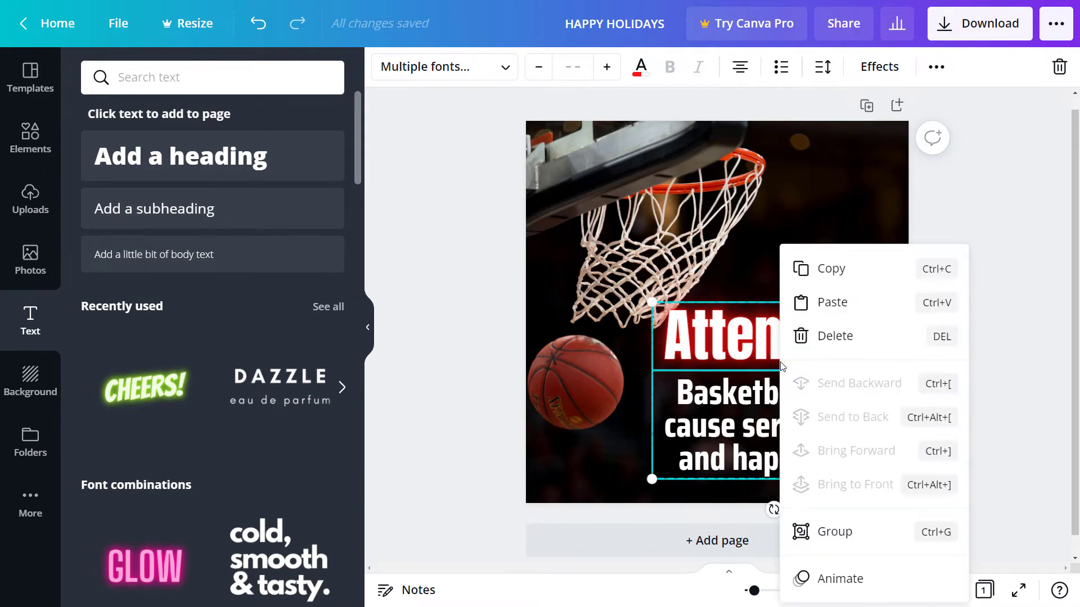
{"action": "left_click", "coordinate": [832, 529]}
{"action": "mouse_move", "coordinate": [745, 362]}
{"action": "left_mouse_down"}
{"action": "mouse_move", "coordinate": [791, 304]}
{"action": "mouse_move", "coordinate": [714, 354]}
{"action": "mouse_move", "coordinate": [740, 355]}
{"action": "left_mouse_up"}
{"action": "left_click_drag", "start_coordinate": [650, 297], "coordinate": [667, 306]}
{"action": "left_click", "coordinate": [452, 258]}
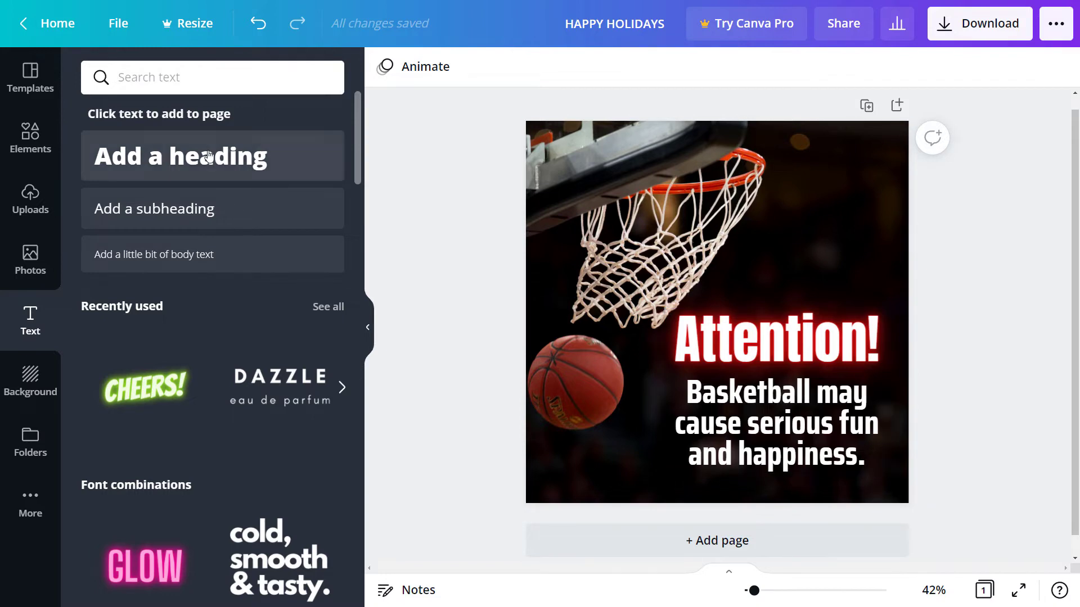
Step: Upload the logo file creatorimpact.png from the Design Files folder
{"action": "left_click", "coordinate": [33, 206]}
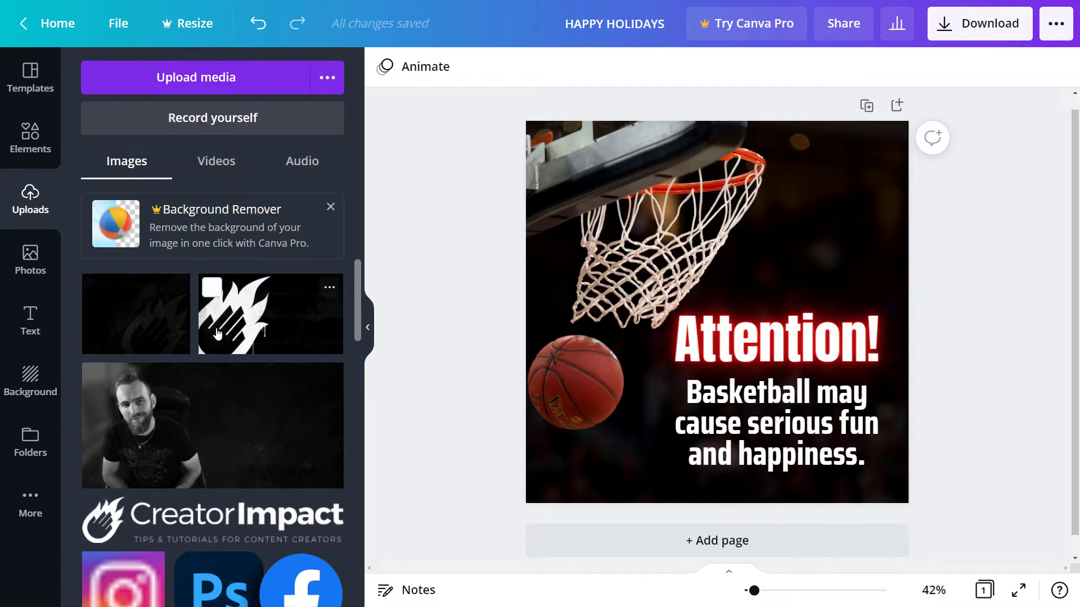
{"action": "left_click", "coordinate": [177, 79]}
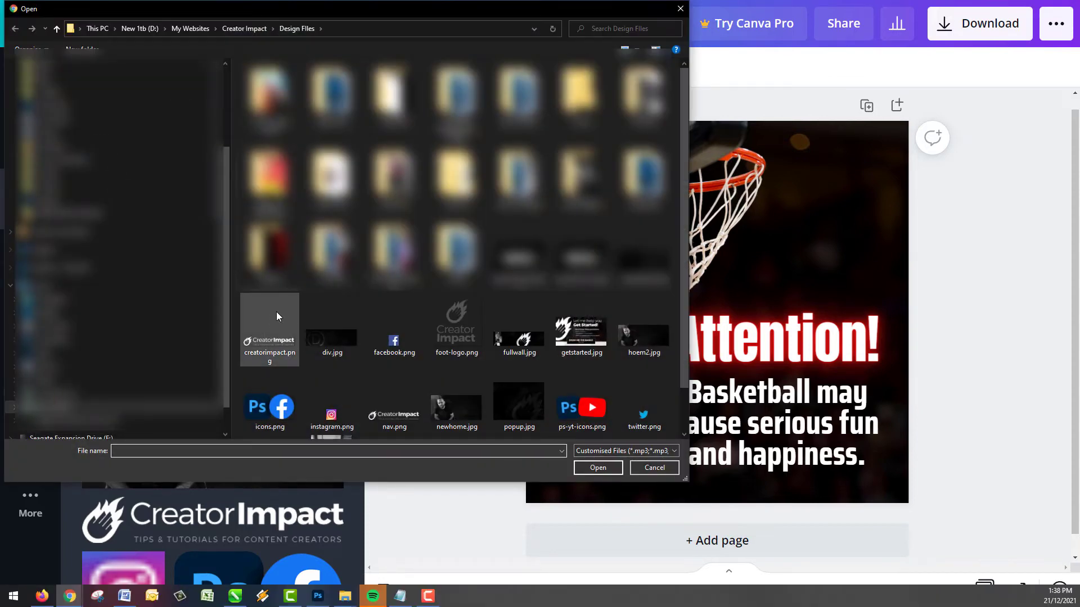
{"action": "left_click", "coordinate": [267, 340]}
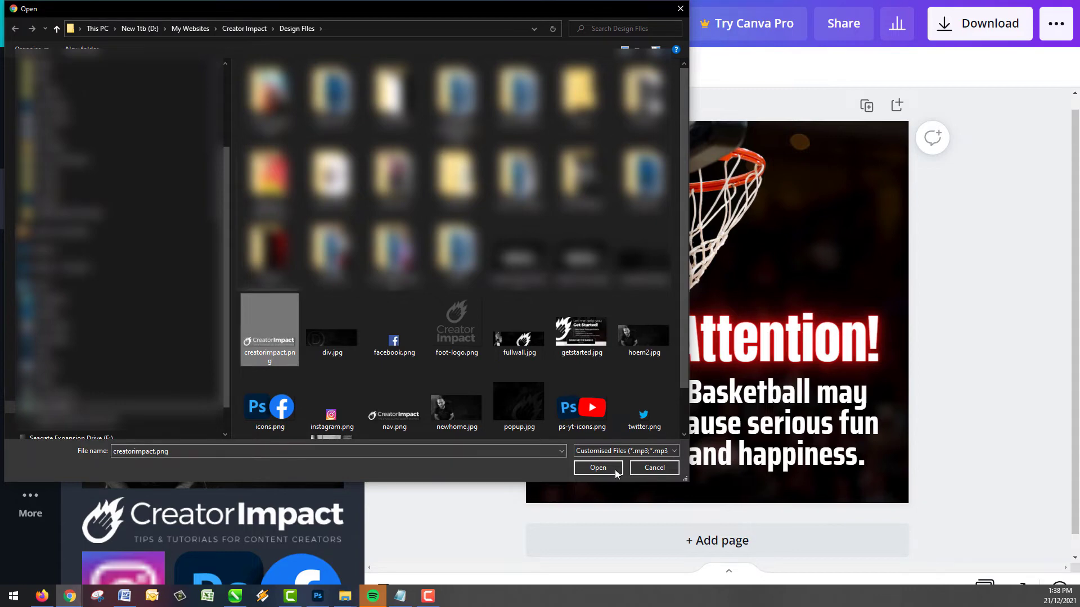
{"action": "left_click", "coordinate": [598, 468]}
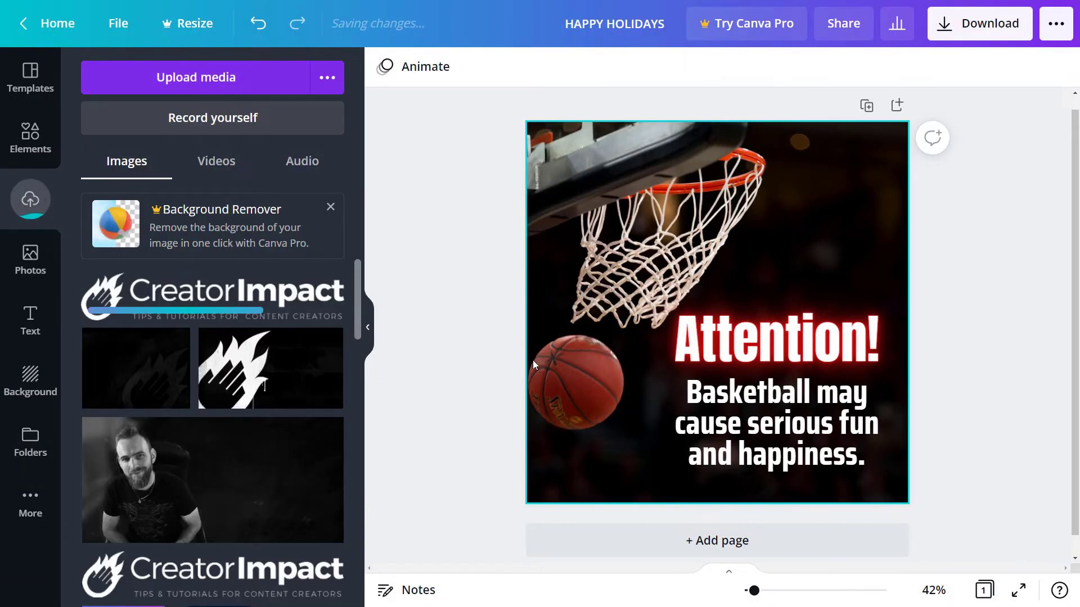
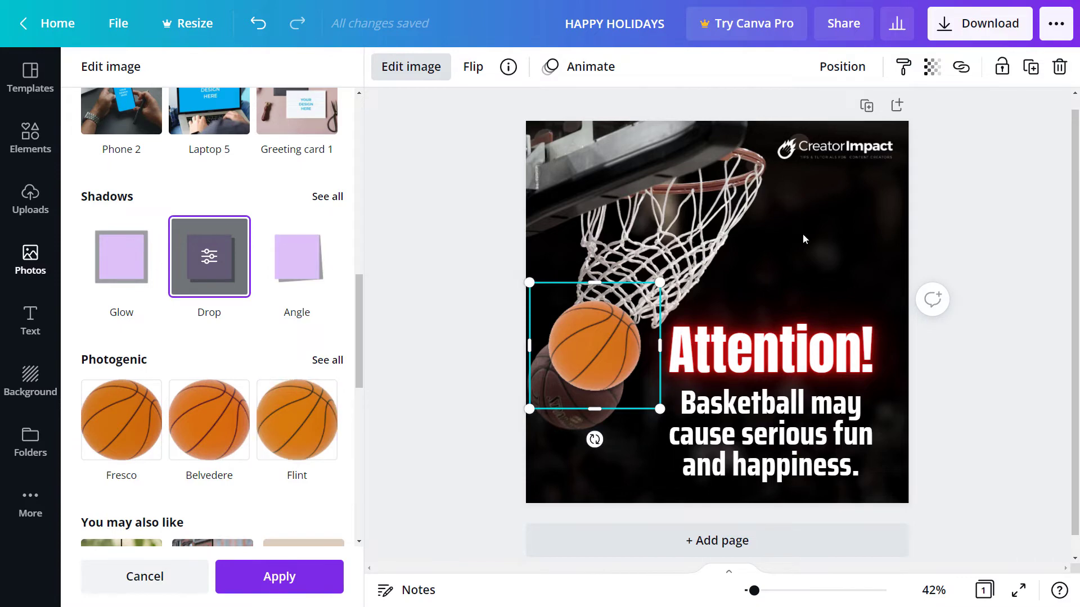
Step: Set the orange basketball's drop shadow to offset 5 and transparency 100
{"action": "left_click", "coordinate": [209, 259]}
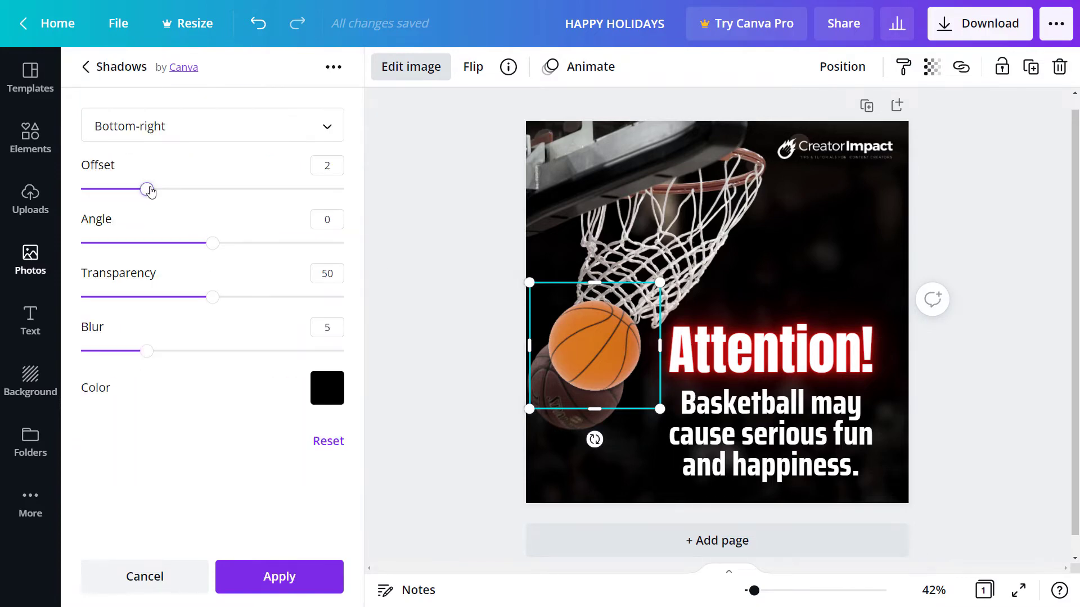
{"action": "left_click_drag", "start_coordinate": [150, 192], "coordinate": [238, 200]}
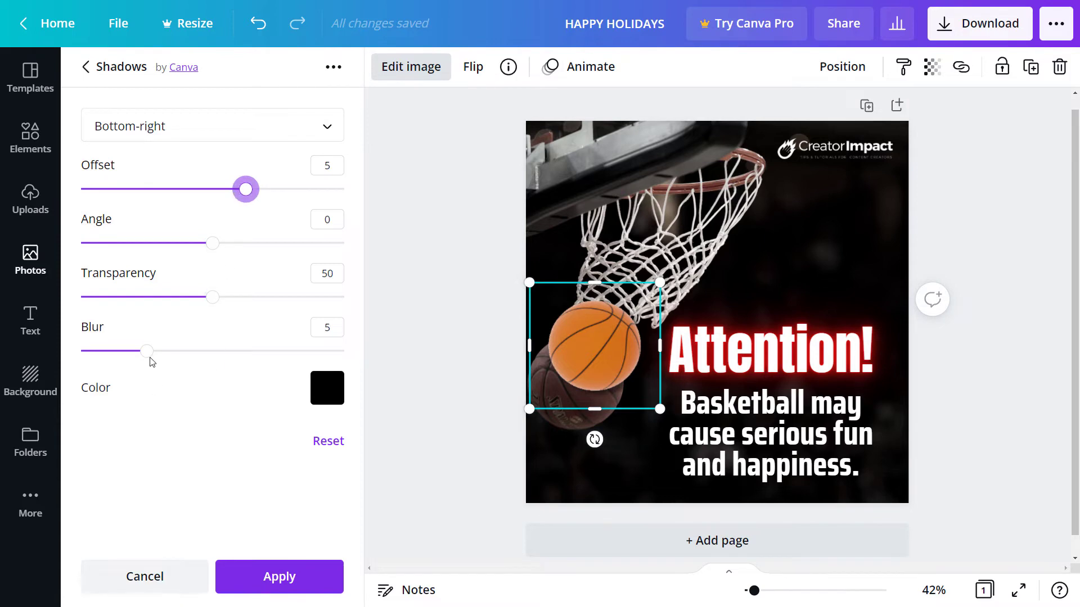
{"action": "left_click_drag", "start_coordinate": [214, 301], "coordinate": [354, 302]}
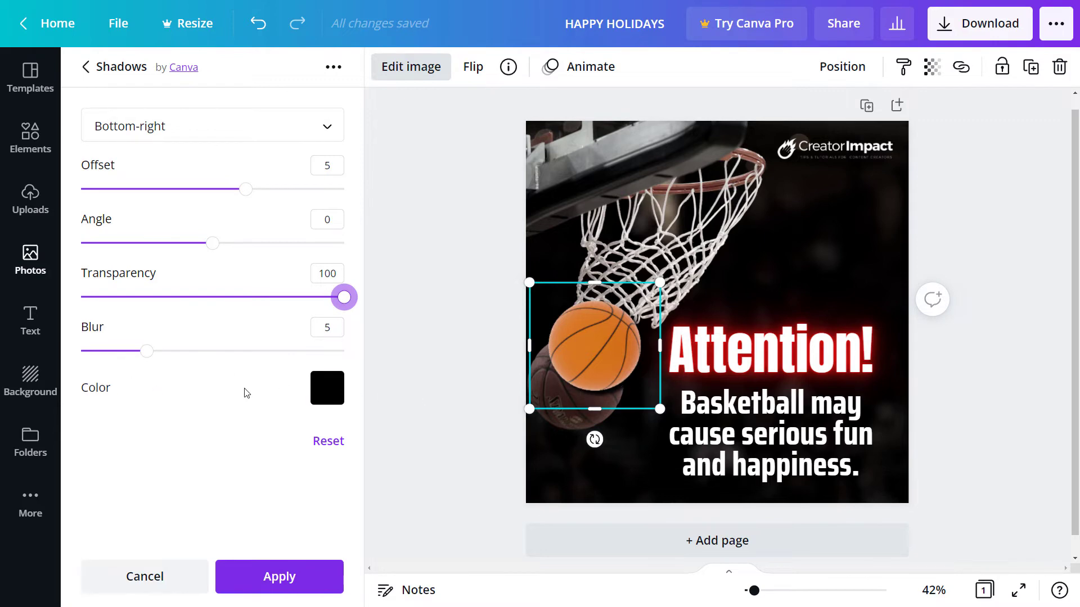
Step: Turn the basketball's shadow into a red glow with the default red color, offset 0 and blur 20
{"action": "left_click", "coordinate": [330, 398]}
{"action": "left_click", "coordinate": [349, 274]}
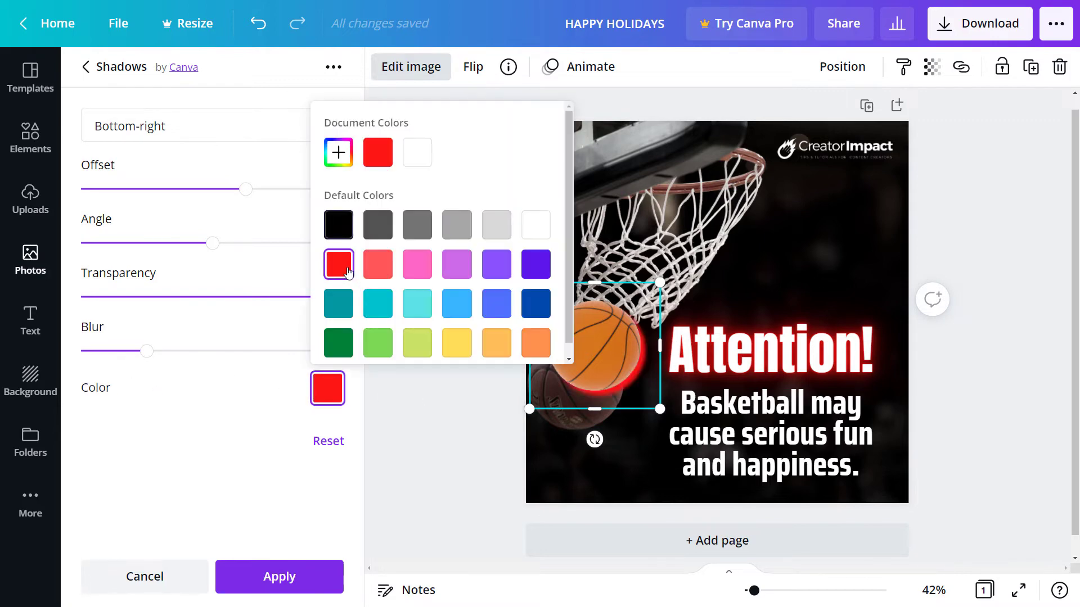
{"action": "left_click", "coordinate": [183, 459]}
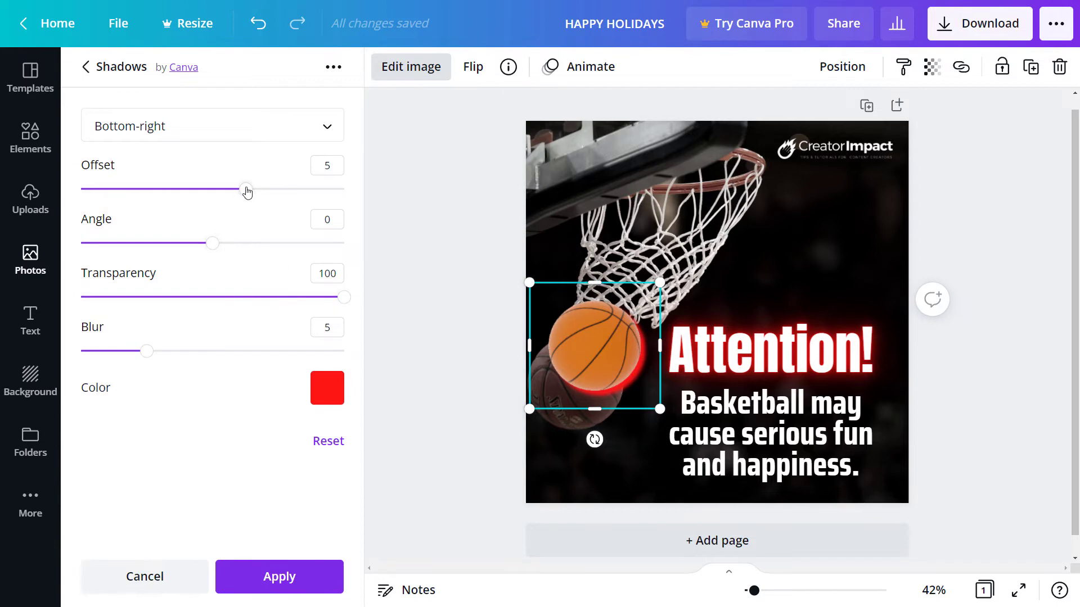
{"action": "left_click_drag", "start_coordinate": [225, 194], "coordinate": [68, 192]}
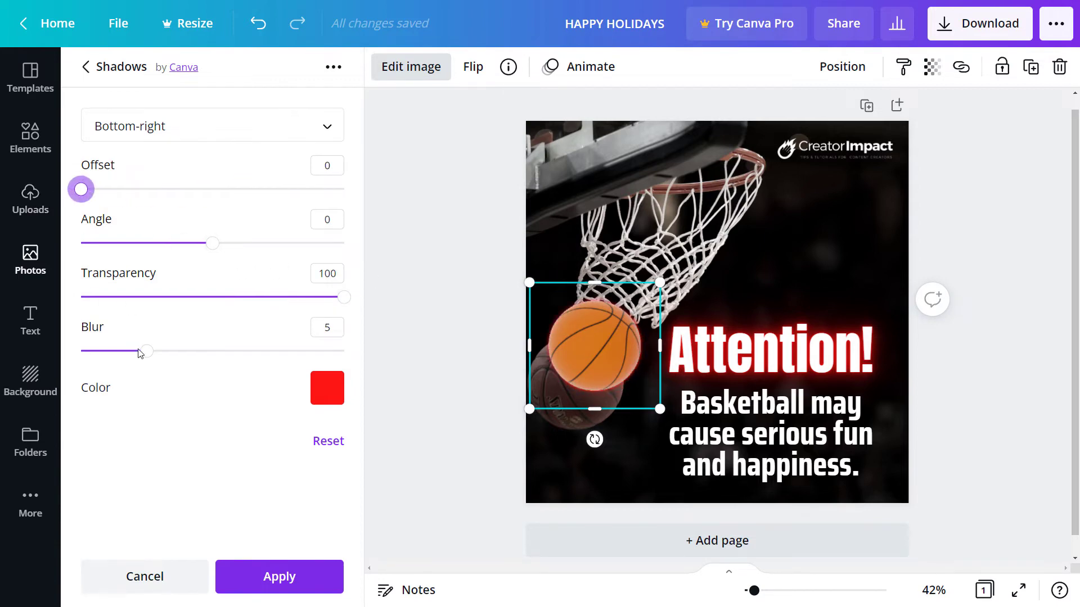
{"action": "left_click_drag", "start_coordinate": [153, 357], "coordinate": [345, 352]}
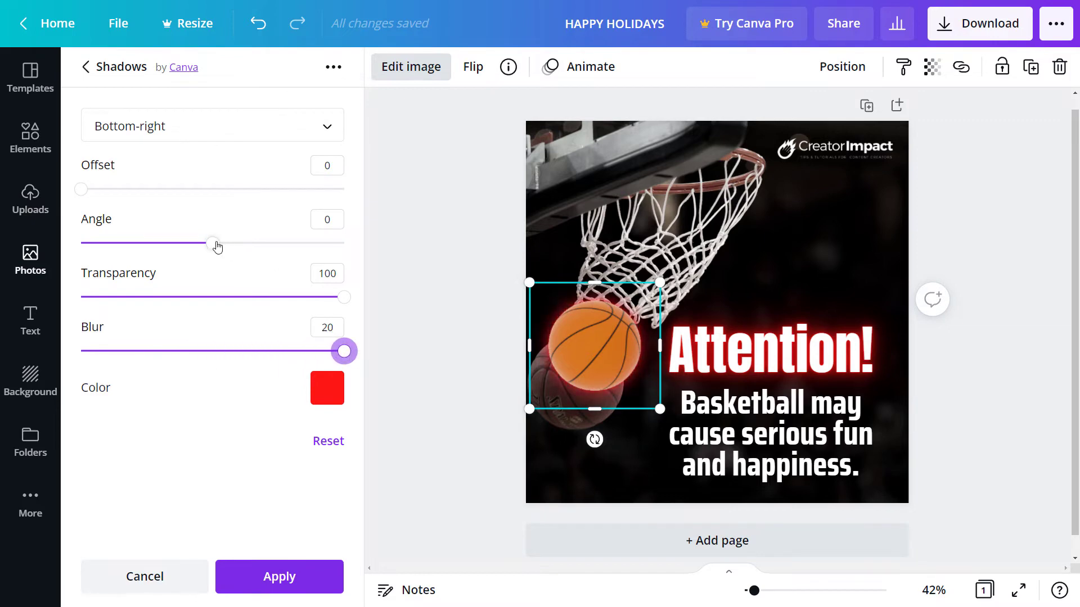
Step: Move the orange basketball above the "Attention!" heading, to the right of the net, and finish editing it
{"action": "left_click_drag", "start_coordinate": [596, 348], "coordinate": [820, 271]}
{"action": "left_click", "coordinate": [441, 342]}
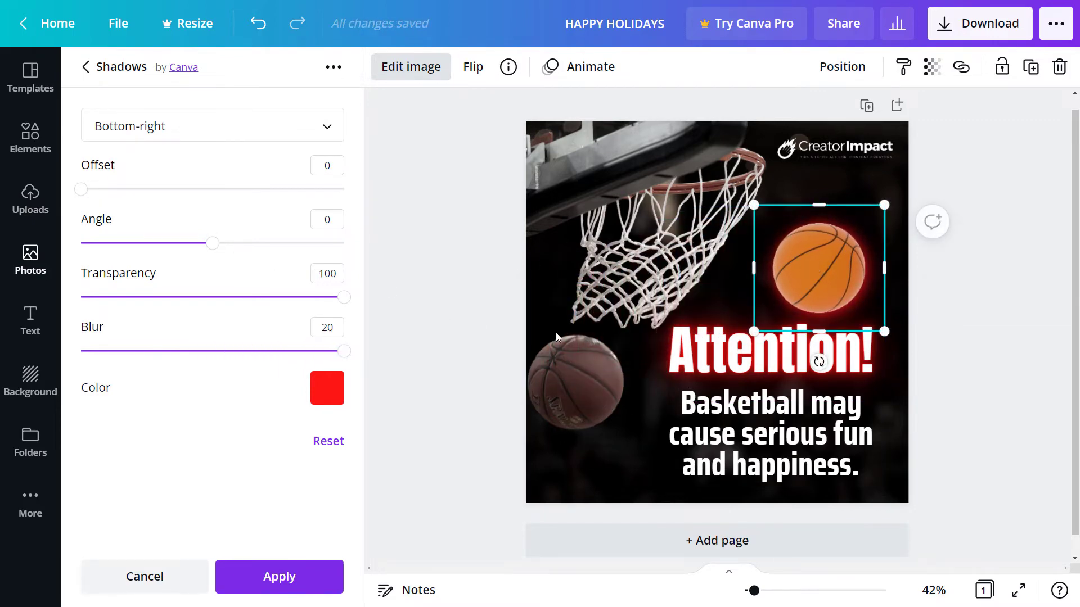
{"action": "left_click", "coordinate": [918, 179]}
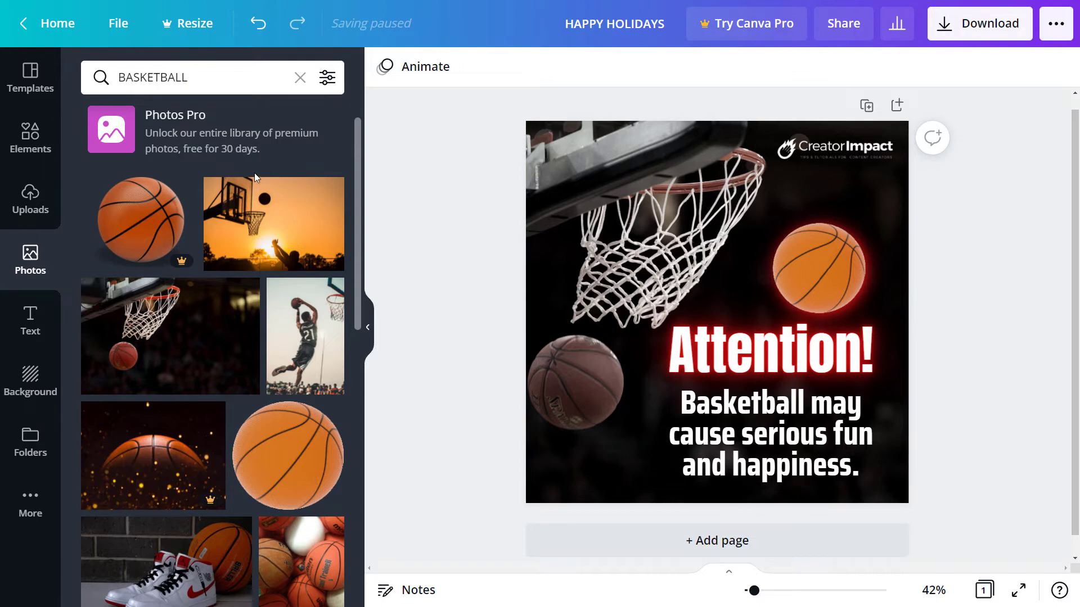
Step: Look through the Elements library's categories, from lines, shapes and graphics to audio, charts, frames and grids
{"action": "left_click", "coordinate": [35, 133]}
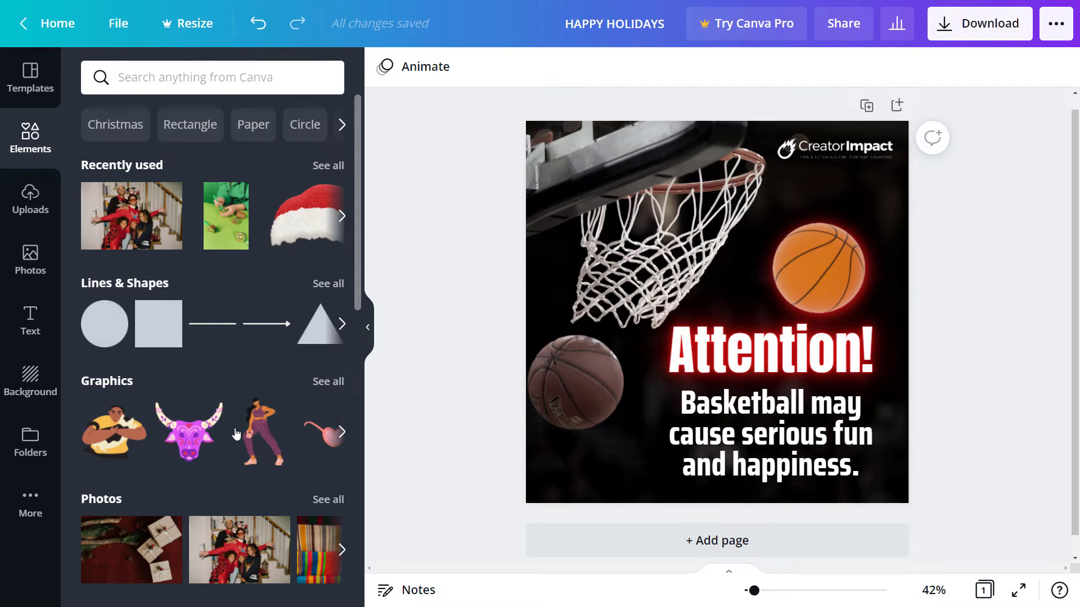
{"action": "scroll", "coordinate": [298, 438], "scroll_direction": "down", "scroll_amount": 3}
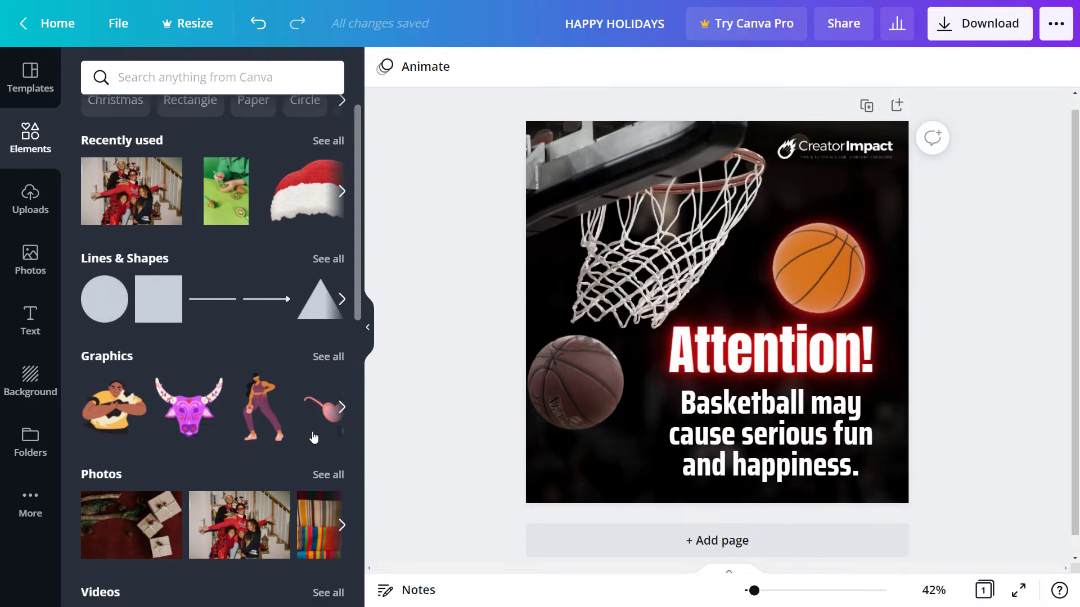
{"action": "scroll", "coordinate": [313, 435], "scroll_direction": "down", "scroll_amount": 2}
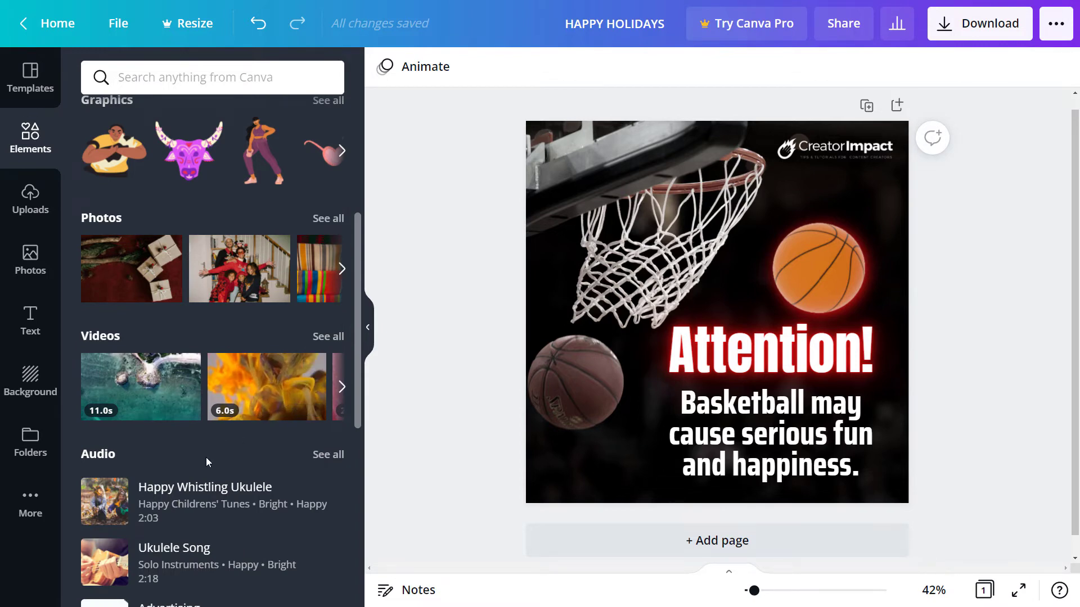
{"action": "scroll", "coordinate": [212, 421], "scroll_direction": "down", "scroll_amount": 5}
{"action": "scroll", "coordinate": [213, 425], "scroll_direction": "down", "scroll_amount": 2}
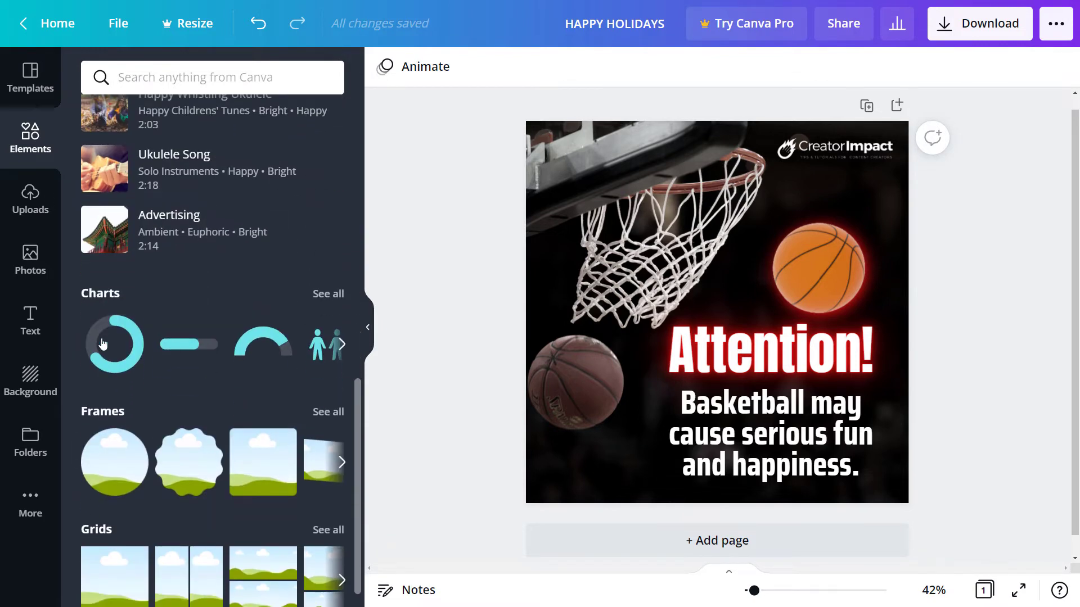
{"action": "scroll", "coordinate": [169, 382], "scroll_direction": "down", "scroll_amount": 1}
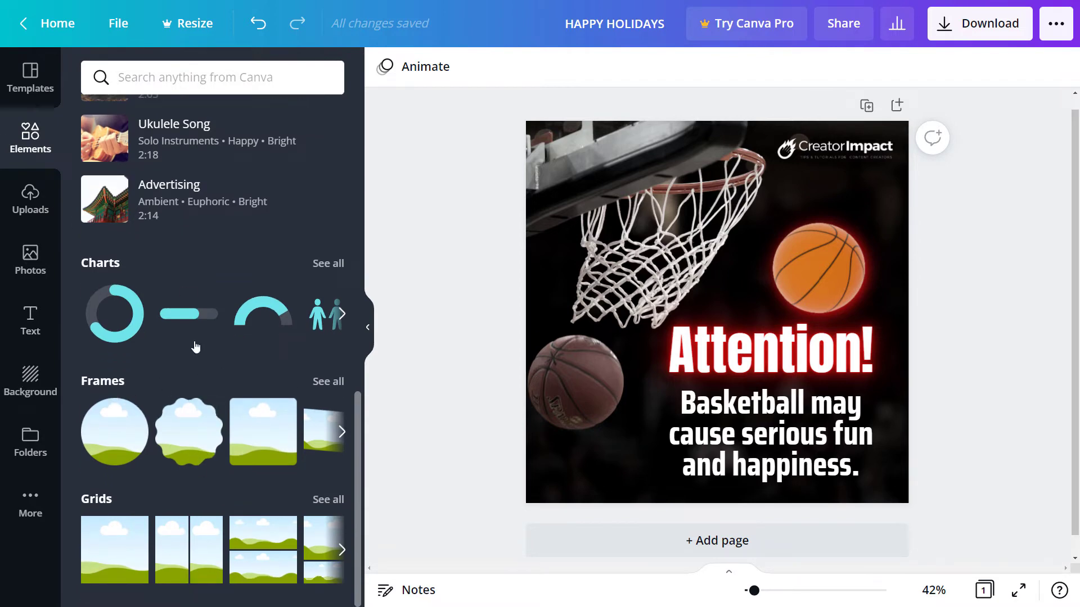
{"action": "scroll", "coordinate": [195, 427], "scroll_direction": "up", "scroll_amount": 8}
{"action": "scroll", "coordinate": [196, 424], "scroll_direction": "down", "scroll_amount": 8}
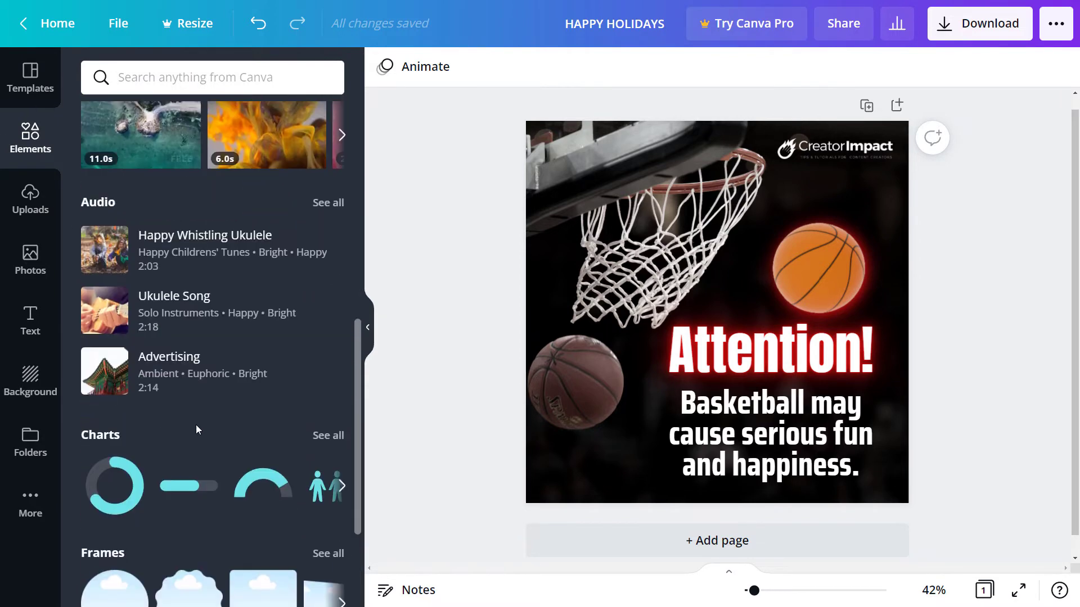
{"action": "scroll", "coordinate": [205, 490], "scroll_direction": "up", "scroll_amount": 10}
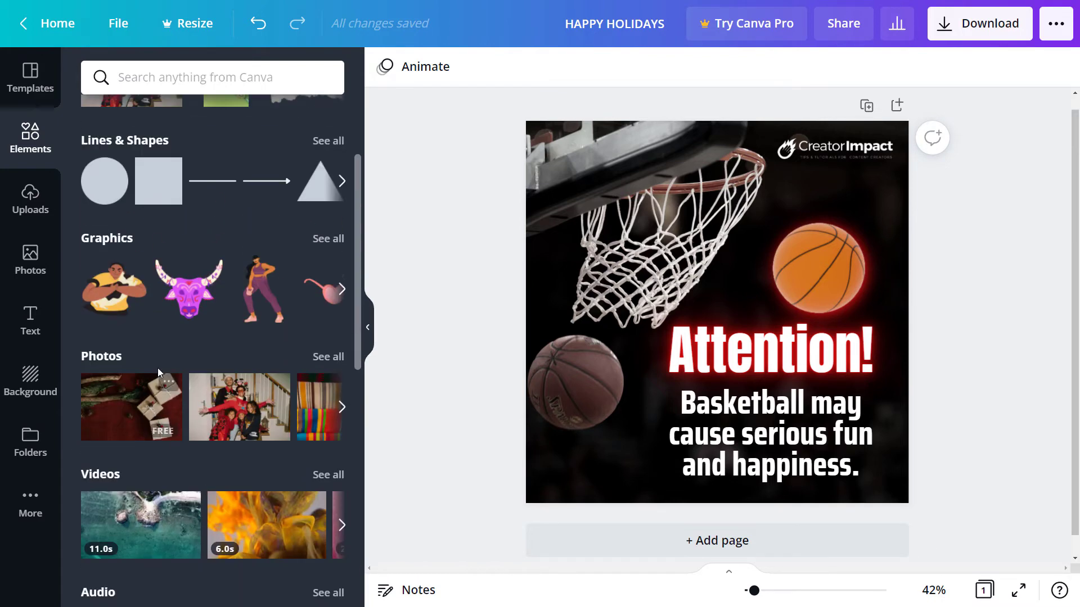
Step: Add an arrow line from the Lines & Shapes collection and color it orange from the basketball's photo colors
{"action": "left_click", "coordinate": [159, 198]}
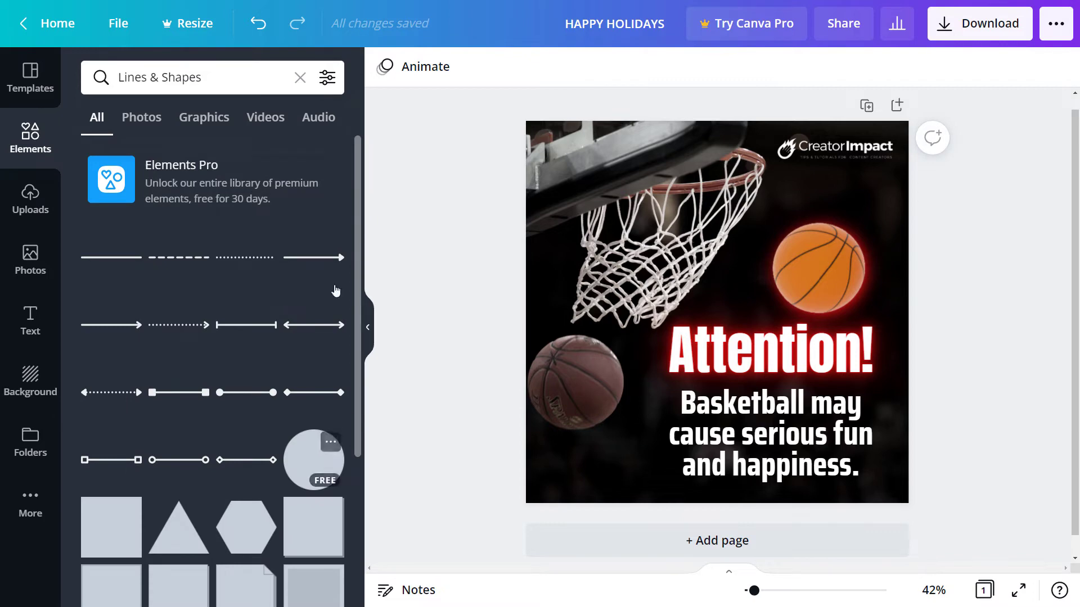
{"action": "left_click", "coordinate": [122, 332]}
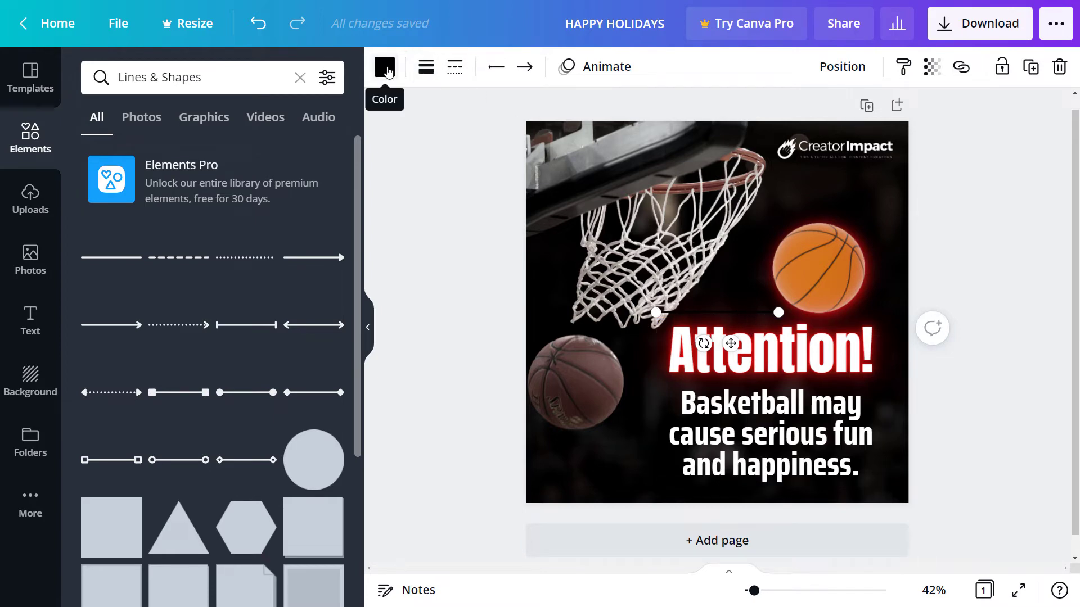
{"action": "left_click", "coordinate": [385, 68]}
{"action": "scroll", "coordinate": [208, 376], "scroll_direction": "down", "scroll_amount": 2}
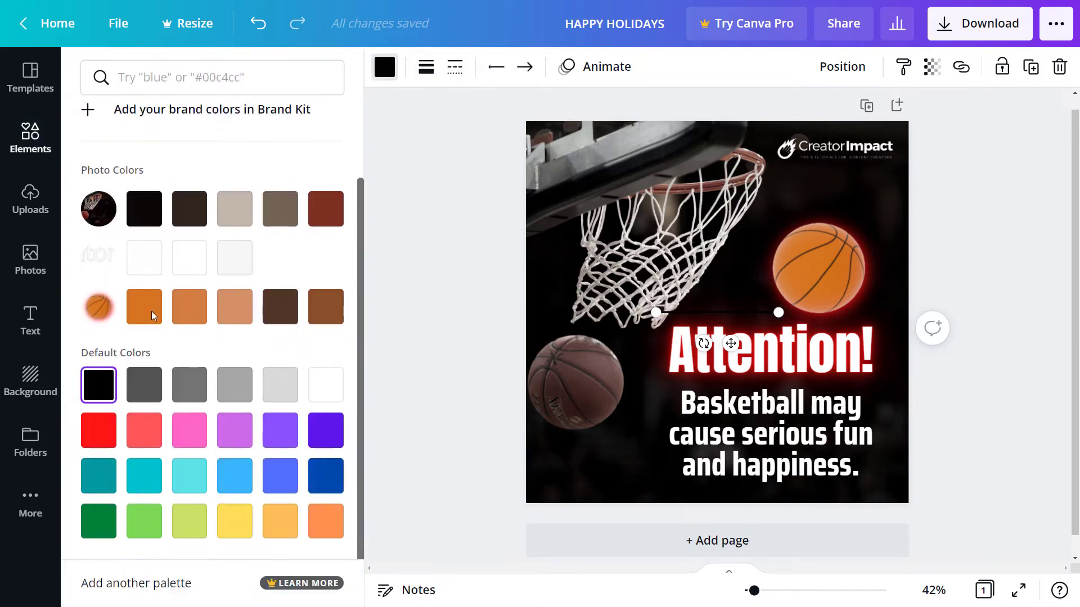
{"action": "left_click", "coordinate": [189, 307]}
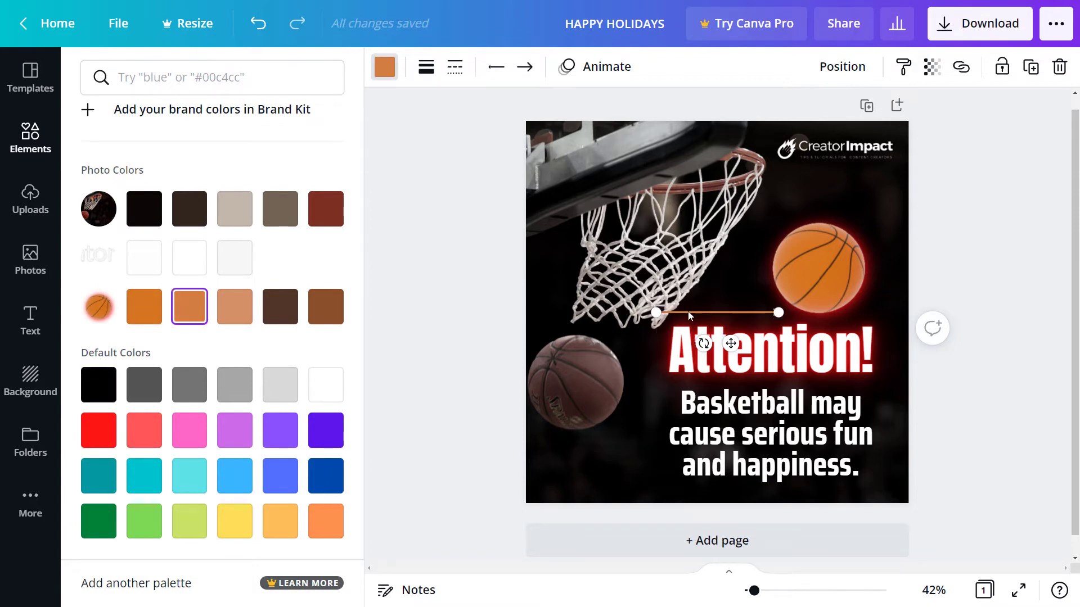
Step: Reposition both ends of the orange line so it slants from below the logo to the orange basketball's upper edge
{"action": "left_click_drag", "start_coordinate": [655, 312], "coordinate": [884, 170]}
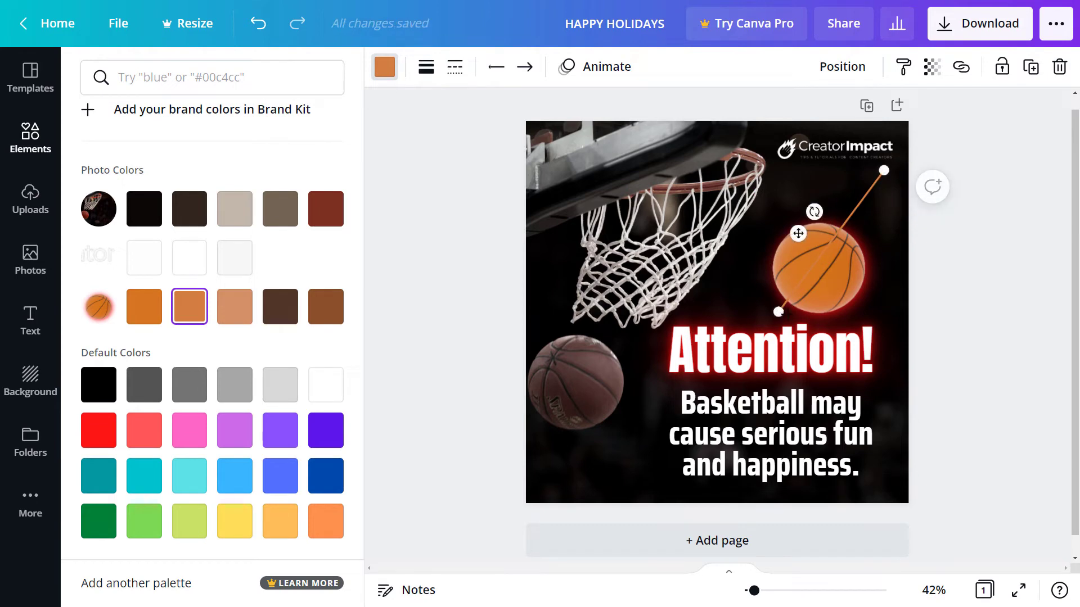
{"action": "left_click_drag", "start_coordinate": [782, 305], "coordinate": [852, 224]}
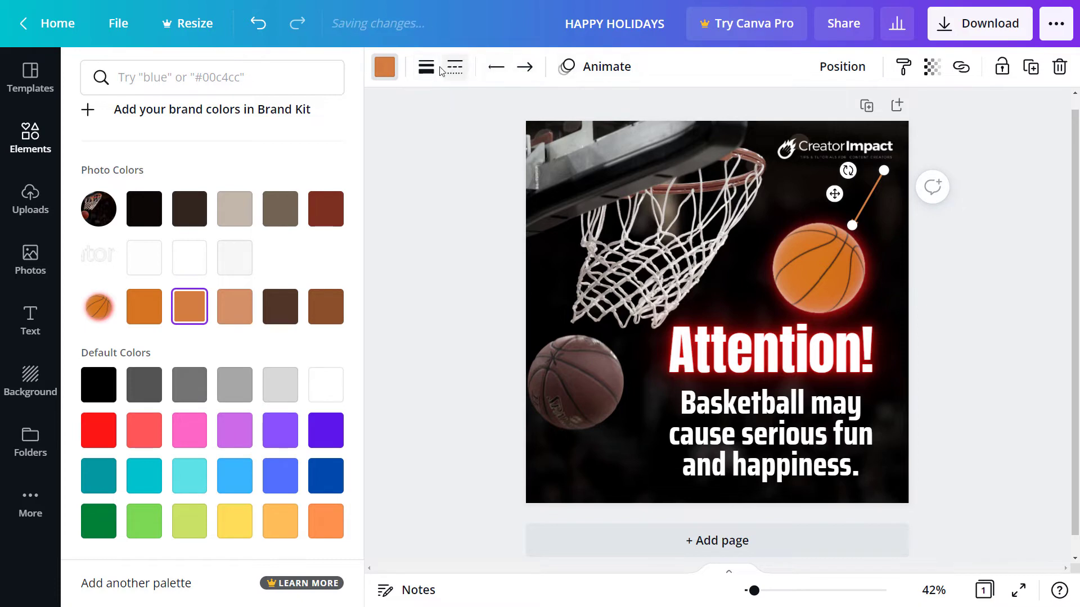
Step: Increase the weight of the orange arrow line so it becomes a thick arrow
{"action": "left_click", "coordinate": [431, 73]}
{"action": "left_click_drag", "start_coordinate": [523, 119], "coordinate": [544, 121]}
{"action": "left_click", "coordinate": [877, 180]}
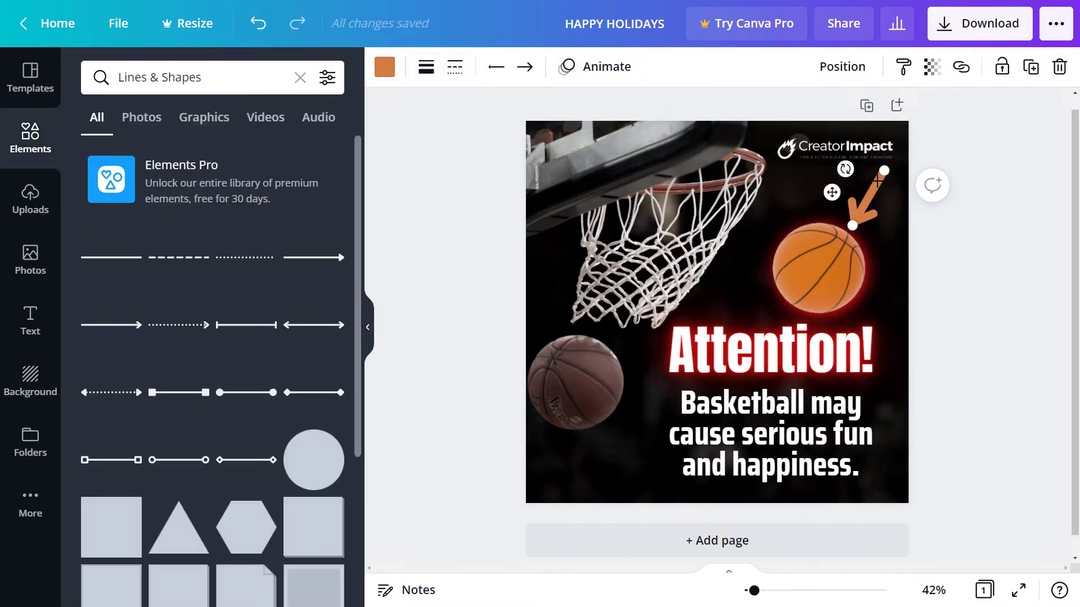
Step: Try the dashed, dotted and rounded solid styles on the orange arrow, ending with the square-ended solid style
{"action": "left_click", "coordinate": [455, 68]}
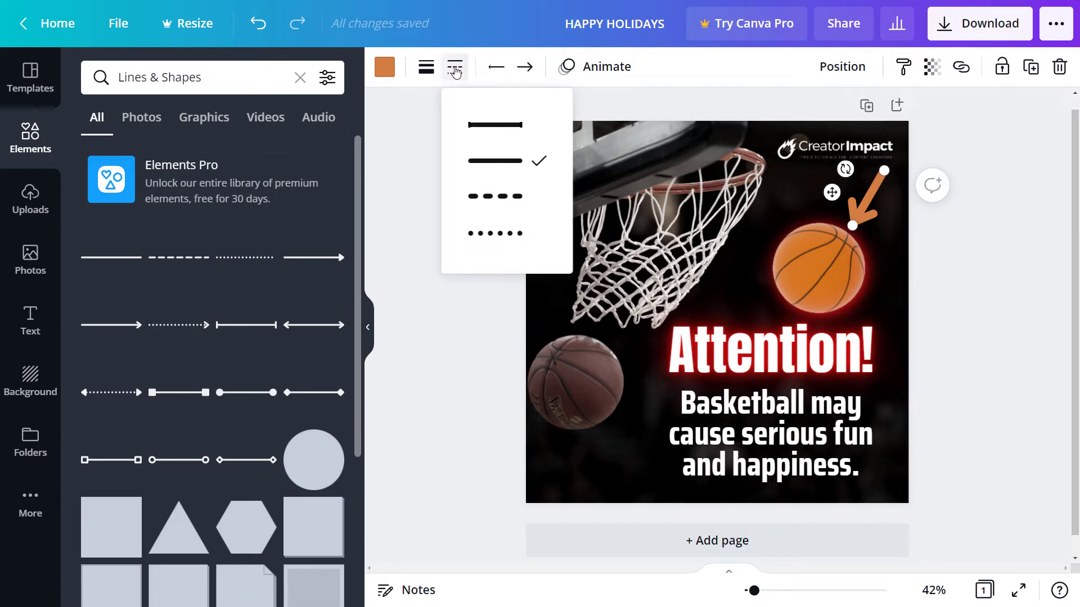
{"action": "left_click", "coordinate": [495, 197]}
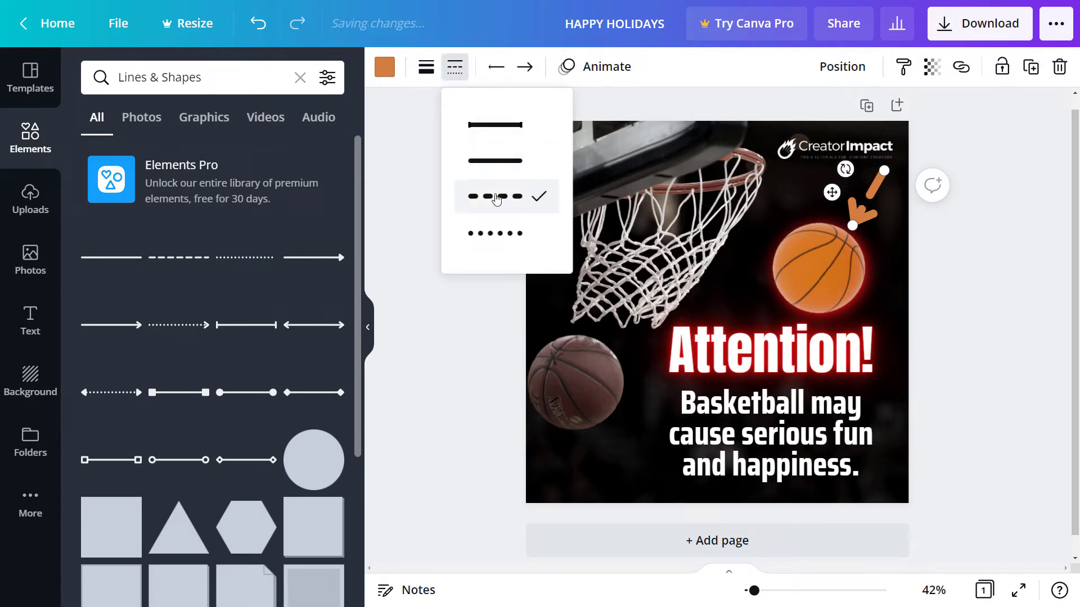
{"action": "left_click", "coordinate": [497, 233]}
{"action": "left_click", "coordinate": [495, 163]}
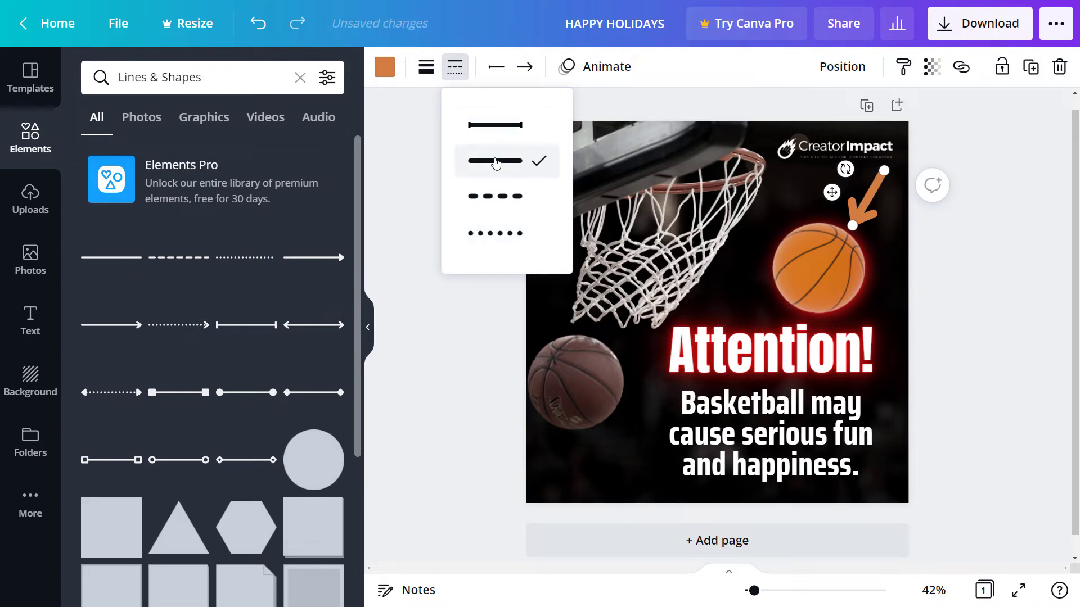
{"action": "left_click", "coordinate": [494, 121]}
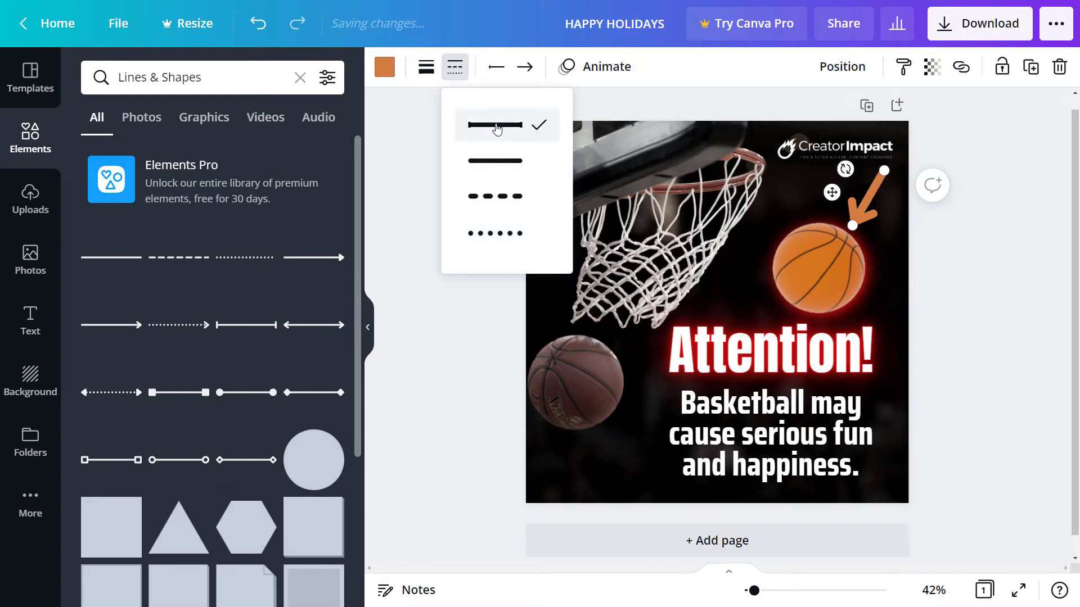
Step: Try a solid triangle as the orange arrow's line start, then change it to a hollow square
{"action": "left_click", "coordinate": [497, 78]}
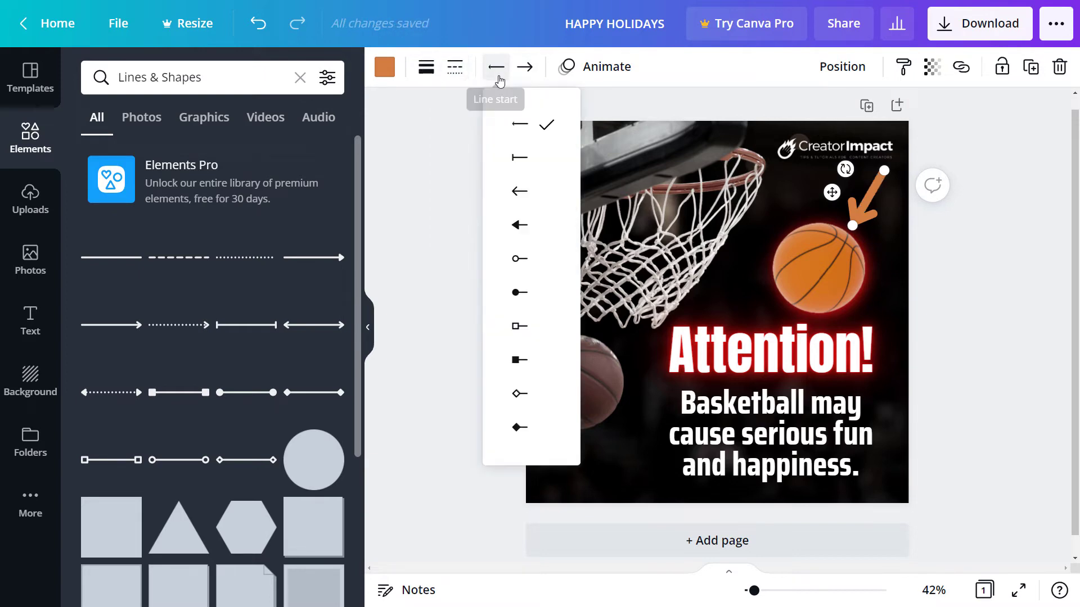
{"action": "left_click", "coordinate": [522, 230]}
{"action": "left_click", "coordinate": [518, 327]}
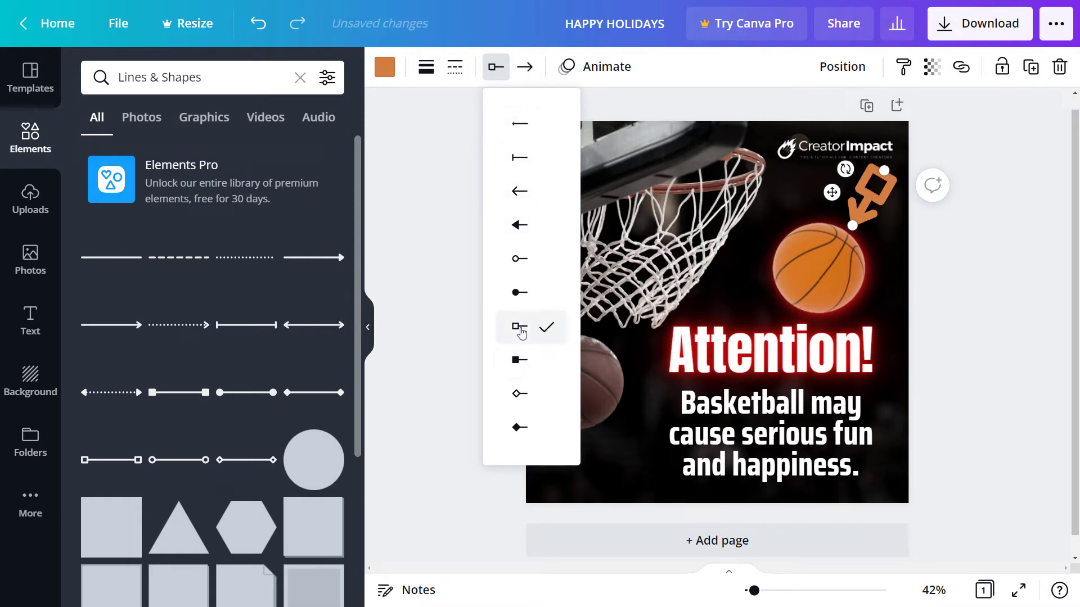
Step: Reposition both ends of the orange arrow so it points from beside the body text to the brown basketball, and deselect it
{"action": "left_click", "coordinate": [884, 169]}
{"action": "left_click_drag", "start_coordinate": [884, 170], "coordinate": [893, 145]}
{"action": "left_click_drag", "start_coordinate": [851, 226], "coordinate": [698, 255]}
{"action": "left_click_drag", "start_coordinate": [892, 146], "coordinate": [646, 457]}
{"action": "left_click_drag", "start_coordinate": [696, 254], "coordinate": [580, 388]}
{"action": "left_click", "coordinate": [477, 219]}
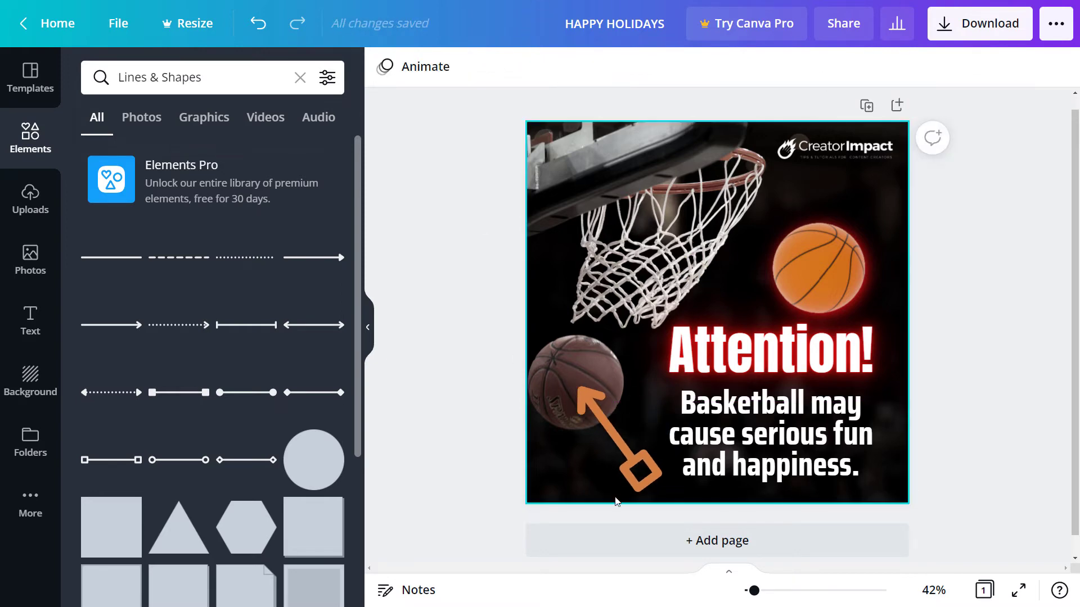
Step: Try a solid diamond as the orange arrow's line start, then set the line start to plain
{"action": "left_click", "coordinate": [626, 471]}
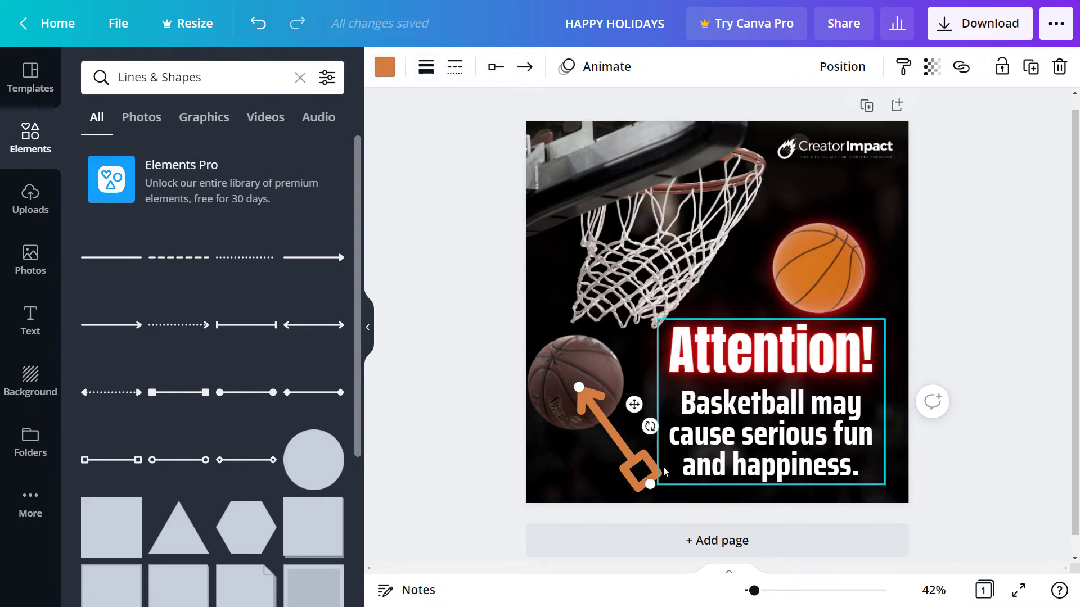
{"action": "left_click", "coordinate": [504, 65]}
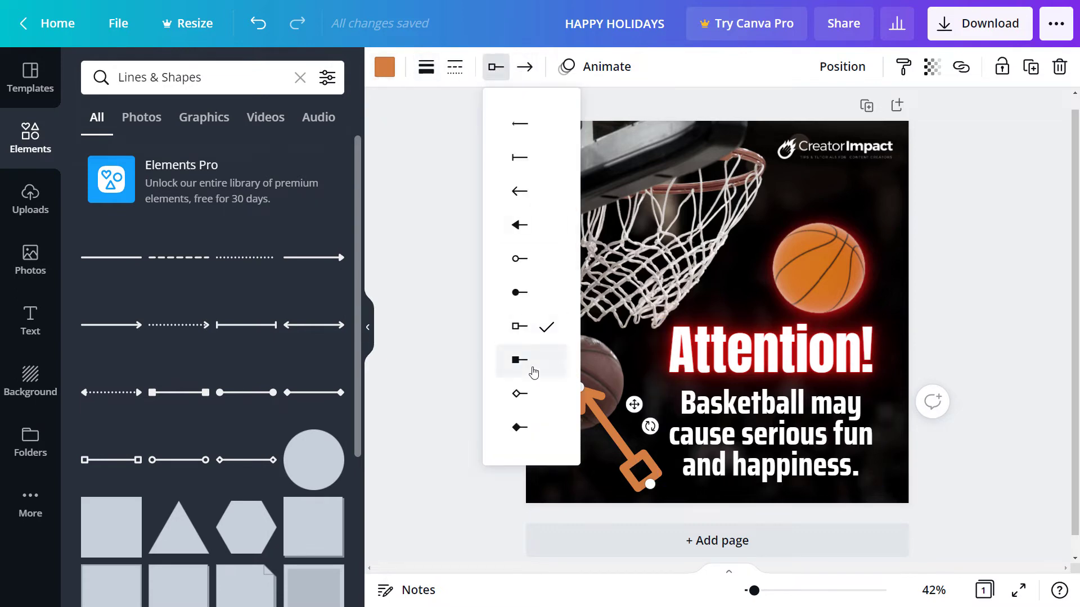
{"action": "left_click", "coordinate": [520, 436]}
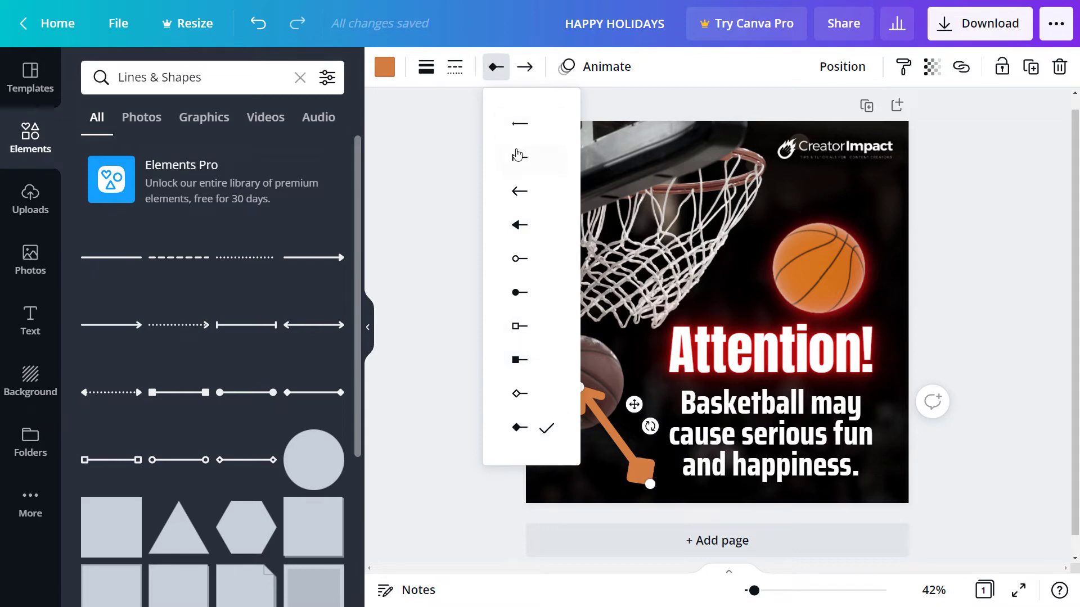
{"action": "left_click", "coordinate": [523, 125]}
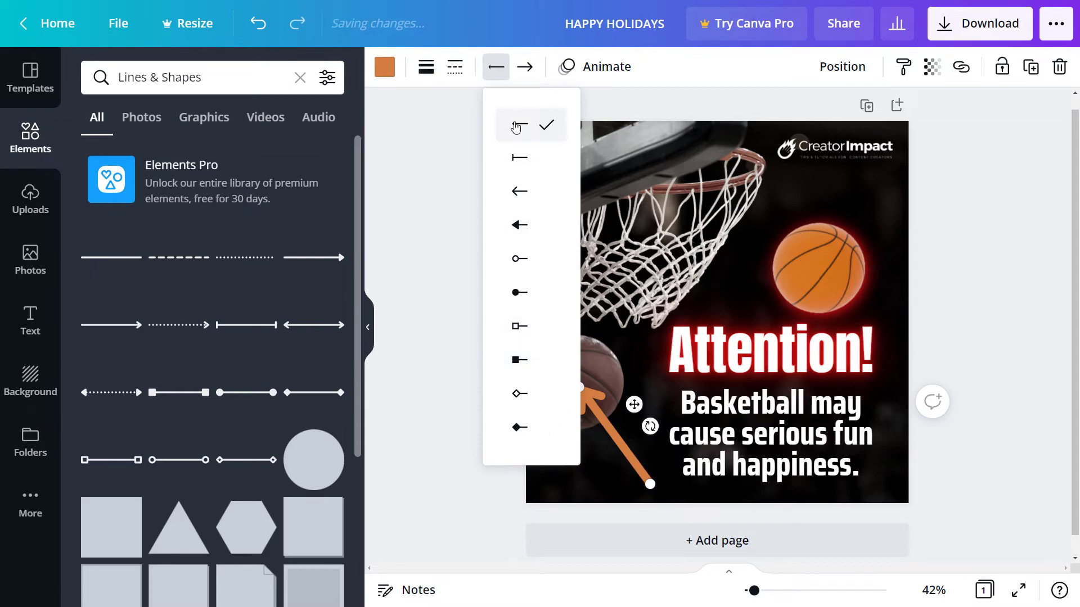
Step: Set the orange arrow's line end to plain, then delete the line from the design
{"action": "left_click", "coordinate": [525, 66]}
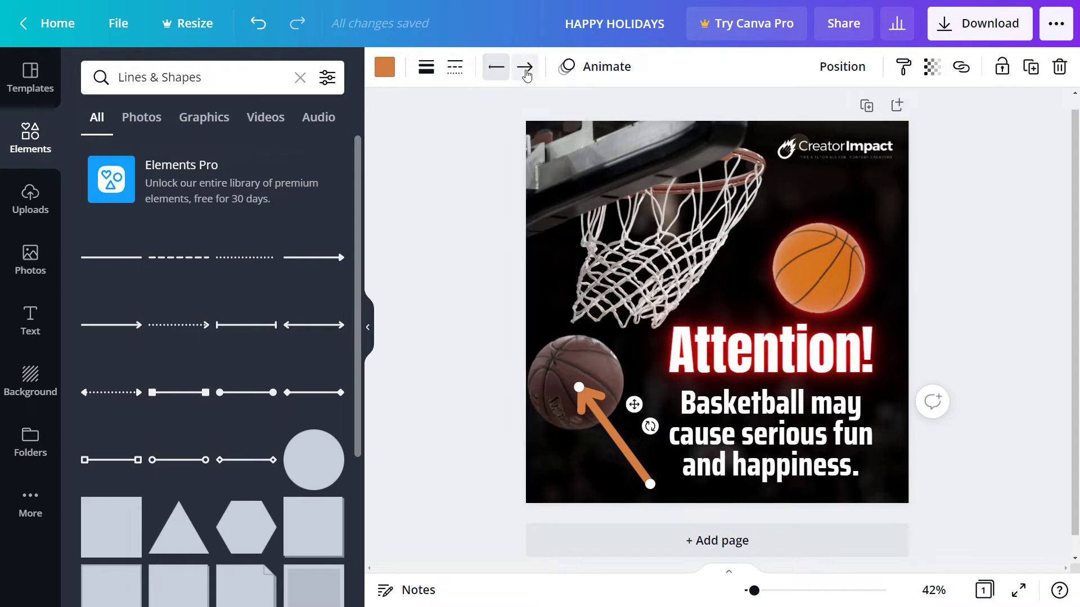
{"action": "left_click", "coordinate": [548, 123]}
{"action": "left_click", "coordinate": [476, 174]}
{"action": "left_click", "coordinate": [442, 448]}
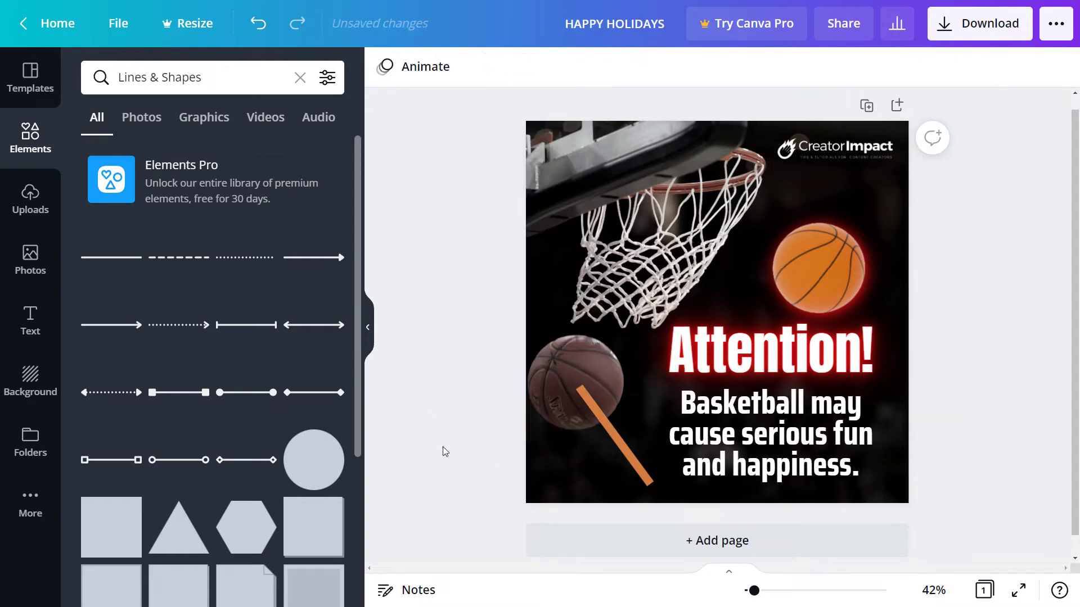
{"action": "left_click", "coordinate": [609, 431]}
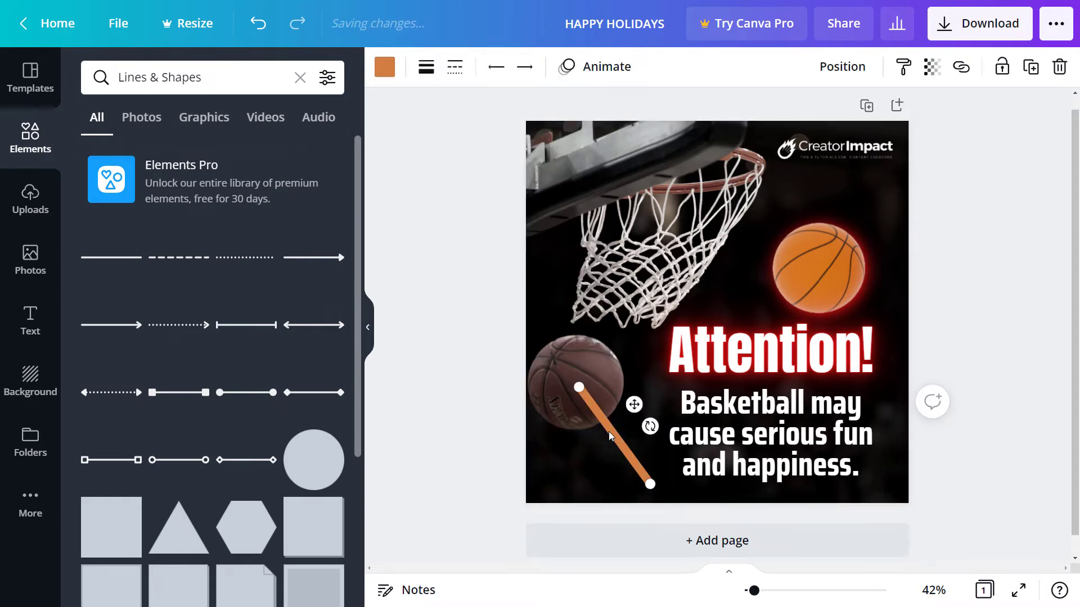
{"action": "key", "text": "Delete"}
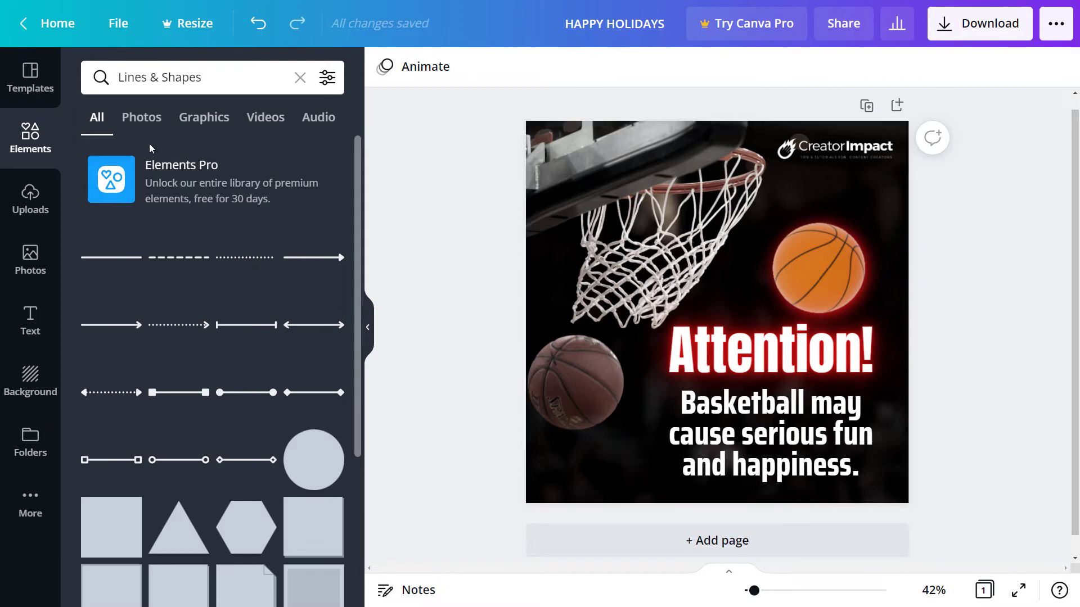
Step: Add a plain square from the Lines & Shapes collection and move it over the design's upper-left area
{"action": "scroll", "coordinate": [214, 365], "scroll_direction": "down", "scroll_amount": 5}
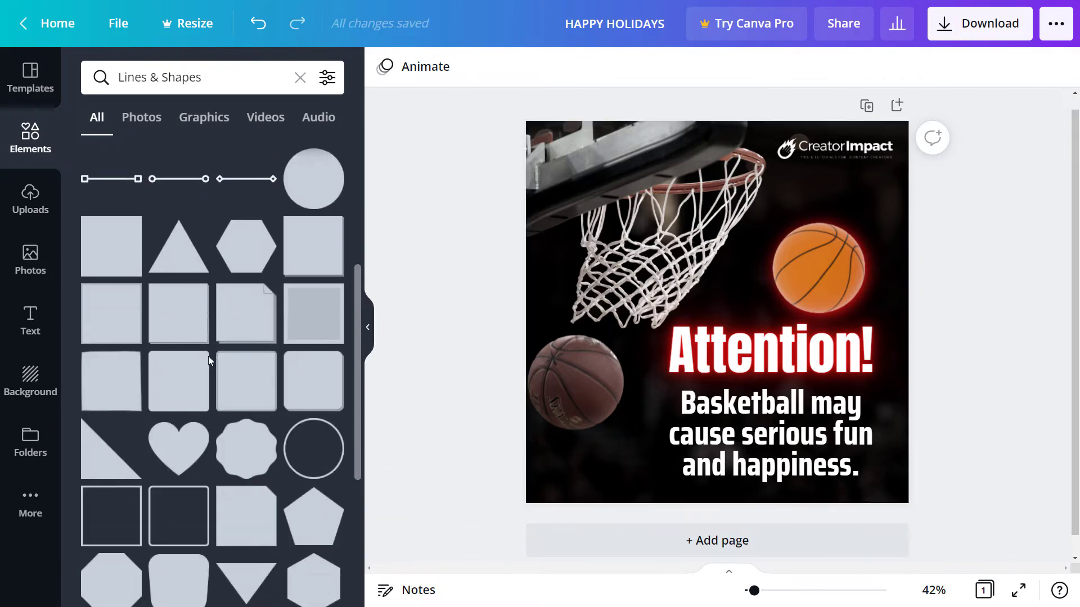
{"action": "left_click", "coordinate": [112, 265]}
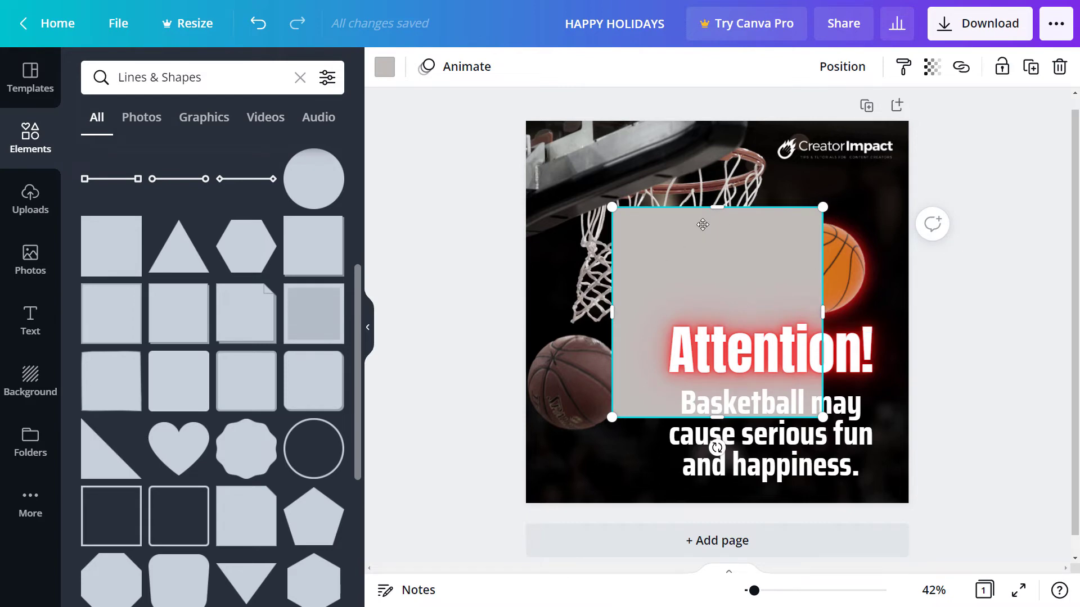
{"action": "left_click_drag", "start_coordinate": [703, 225], "coordinate": [598, 138]}
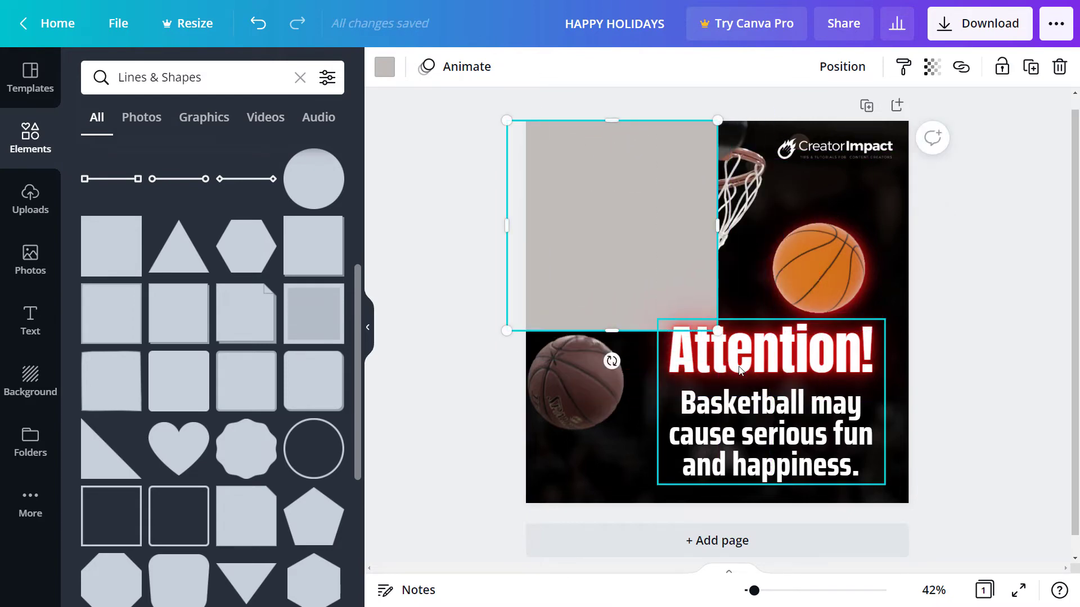
Step: Ungroup the heading from the body text and tilt the "Attention!" heading slightly clockwise
{"action": "left_click", "coordinate": [828, 256]}
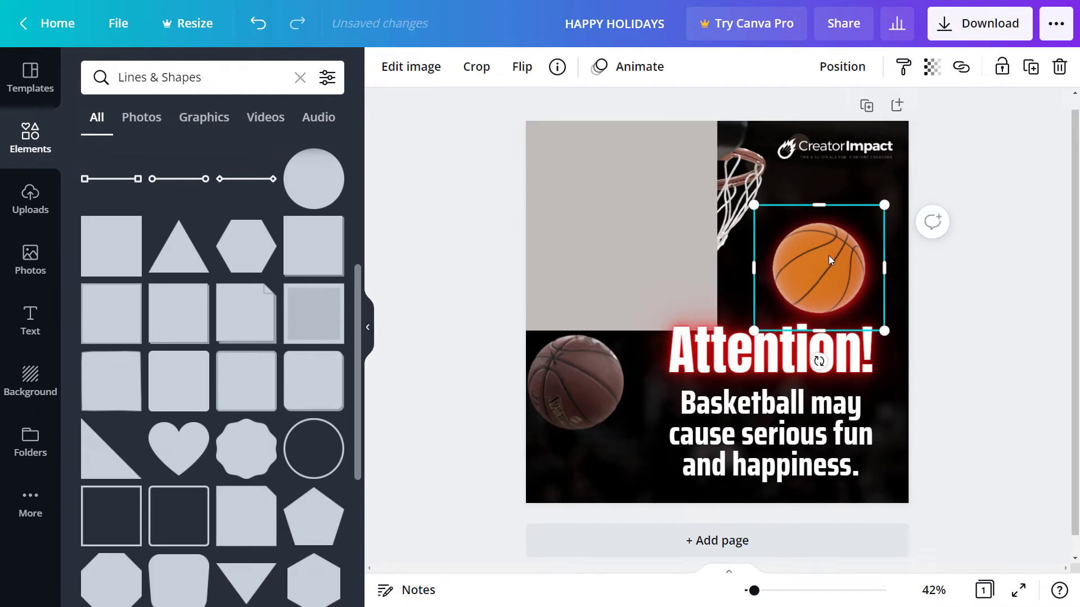
{"action": "mouse_move", "coordinate": [817, 361]}
{"action": "left_mouse_down"}
{"action": "mouse_move", "coordinate": [754, 390]}
{"action": "mouse_move", "coordinate": [810, 363]}
{"action": "left_mouse_up"}
{"action": "left_click", "coordinate": [740, 367]}
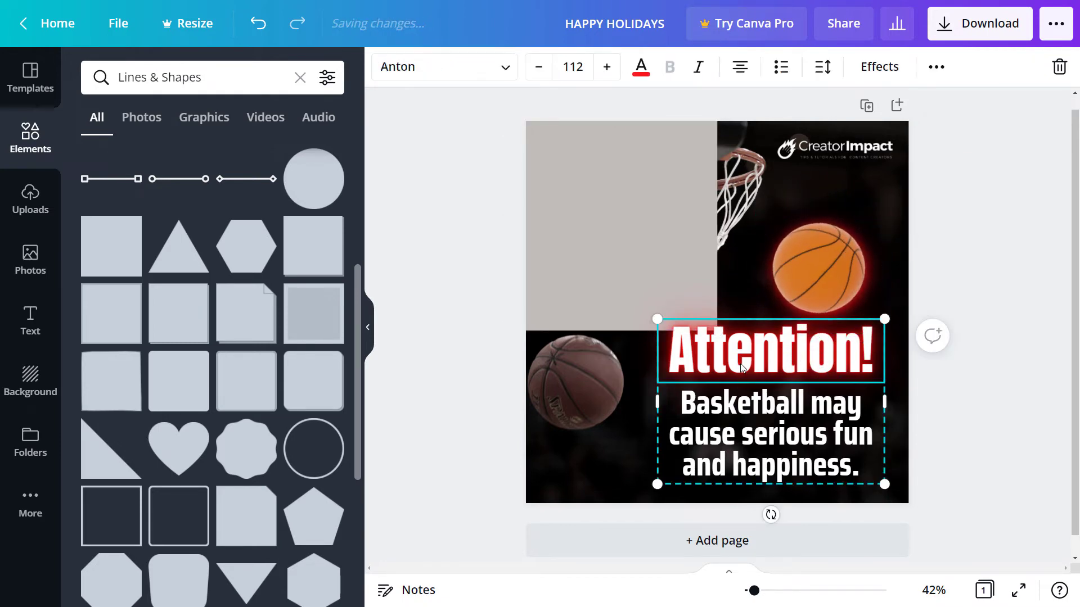
{"action": "right_click", "coordinate": [806, 358]}
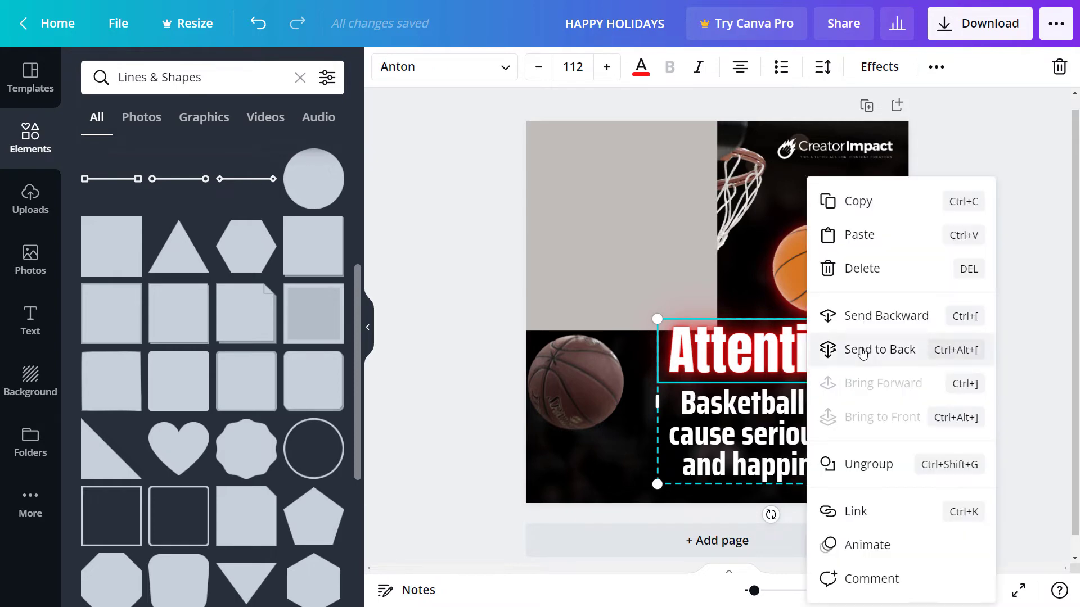
{"action": "left_click", "coordinate": [867, 475]}
{"action": "left_click", "coordinate": [911, 342]}
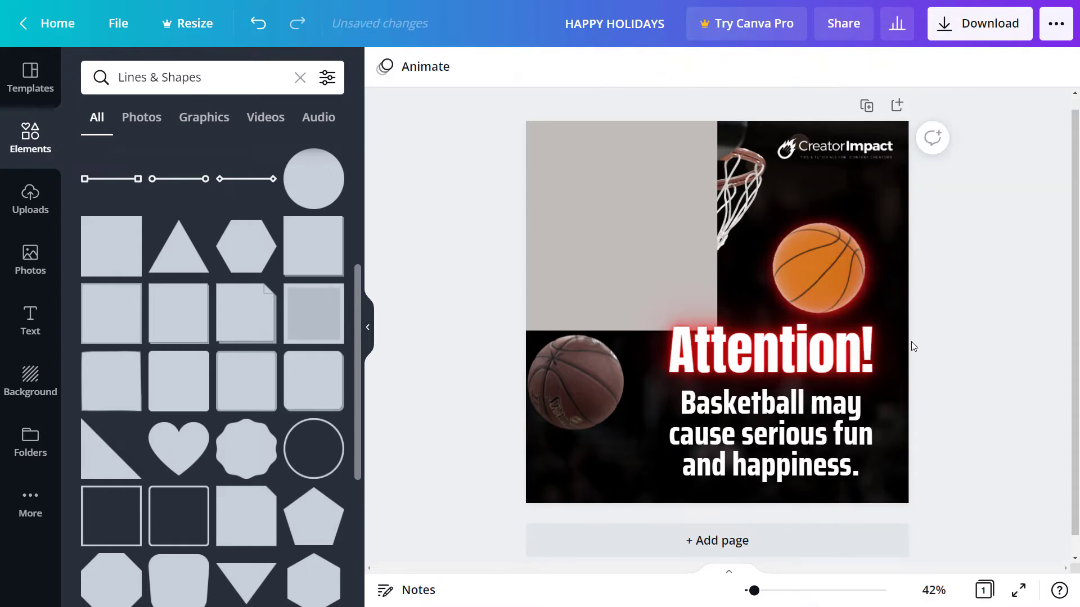
{"action": "left_click", "coordinate": [866, 366]}
{"action": "left_click_drag", "start_coordinate": [770, 414], "coordinate": [770, 413]}
Step: Rotate the square about 46°, then enlarge and move it so its edge cuts diagonally across the design's lower-right corner
{"action": "left_click", "coordinate": [615, 203]}
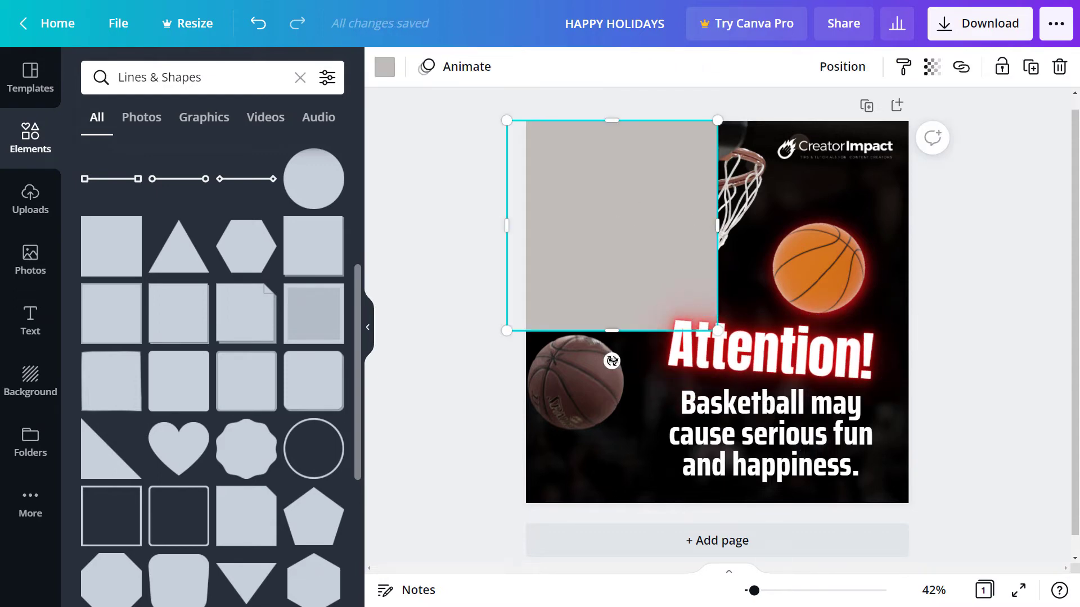
{"action": "left_click_drag", "start_coordinate": [612, 361], "coordinate": [514, 321]}
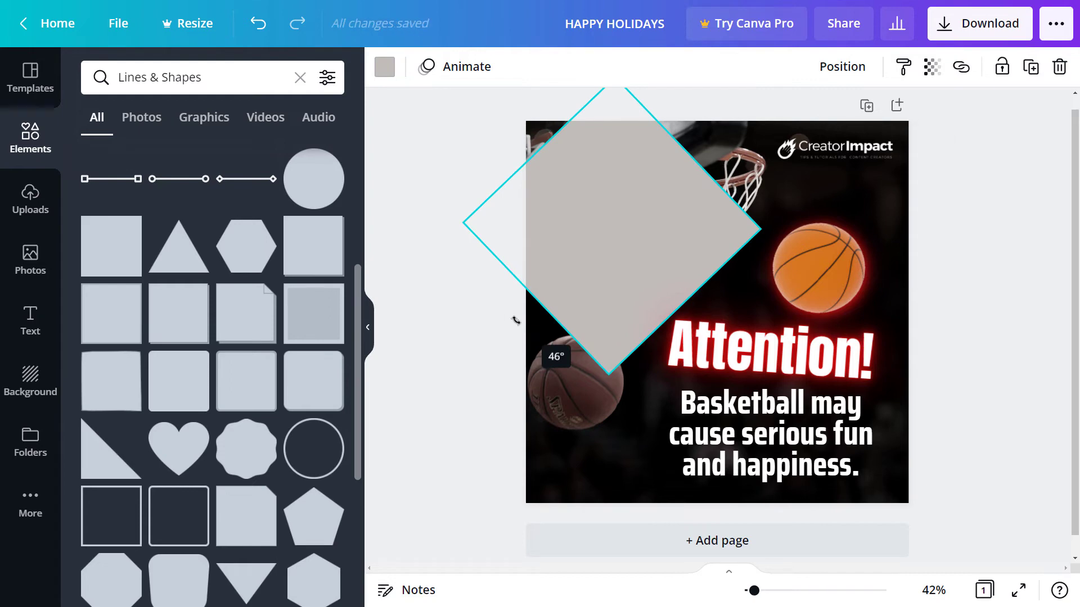
{"action": "left_click_drag", "start_coordinate": [608, 371], "coordinate": [606, 604]}
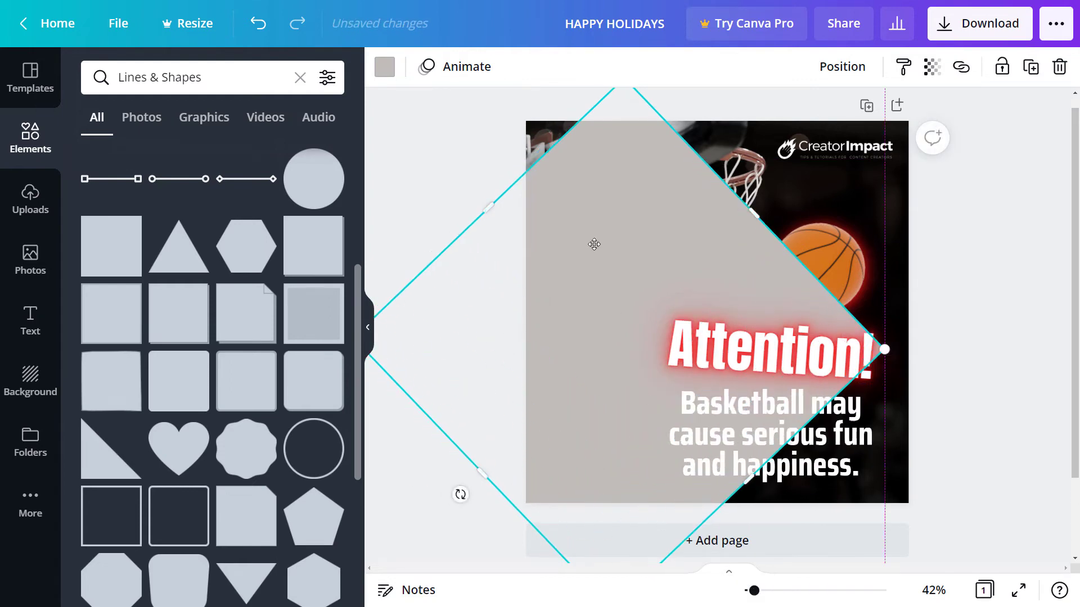
{"action": "left_click_drag", "start_coordinate": [593, 241], "coordinate": [866, 427]}
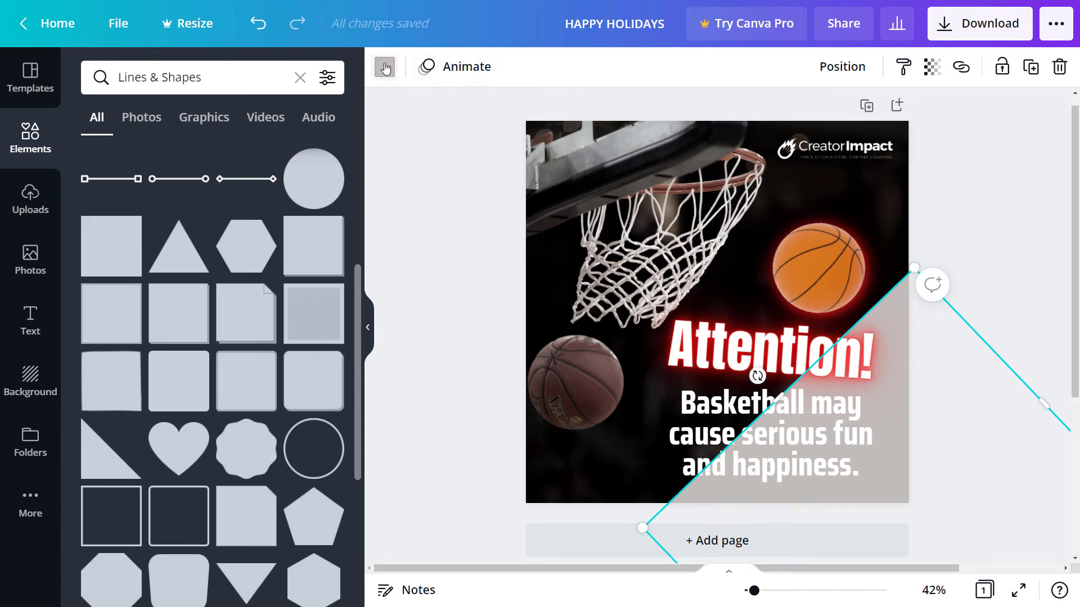
Step: Color the rotated square red from the document colors
{"action": "left_click", "coordinate": [377, 77]}
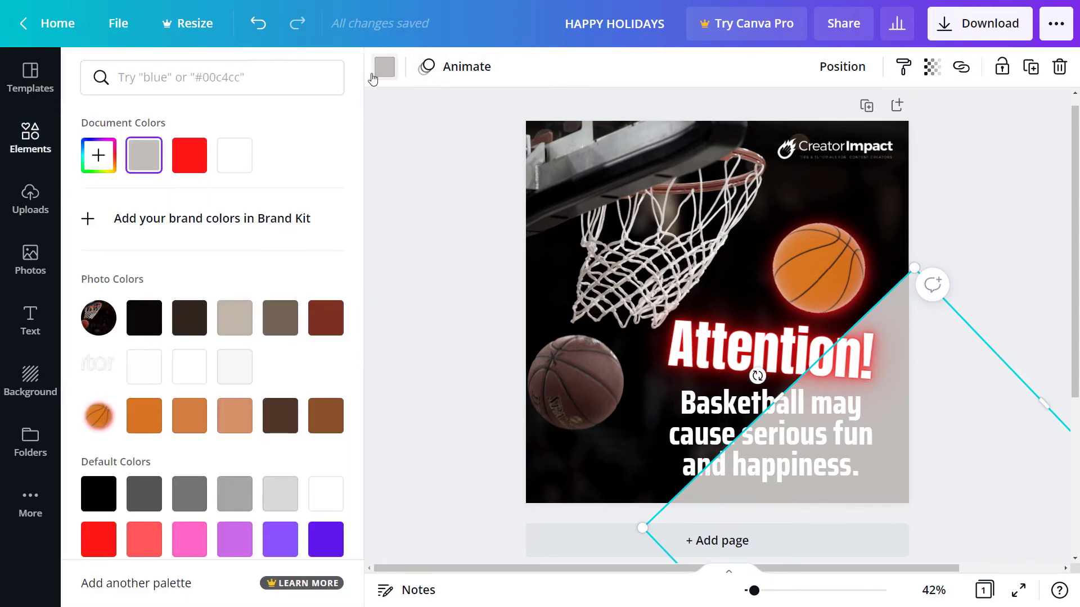
{"action": "left_click", "coordinate": [198, 156]}
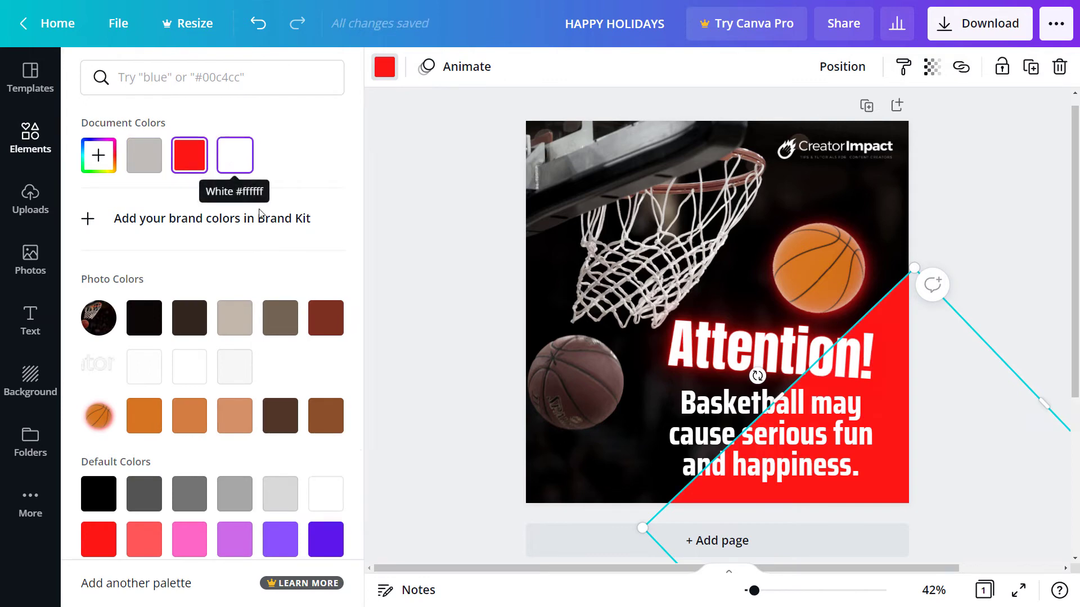
{"action": "scroll", "coordinate": [359, 159], "scroll_direction": "down", "scroll_amount": 2}
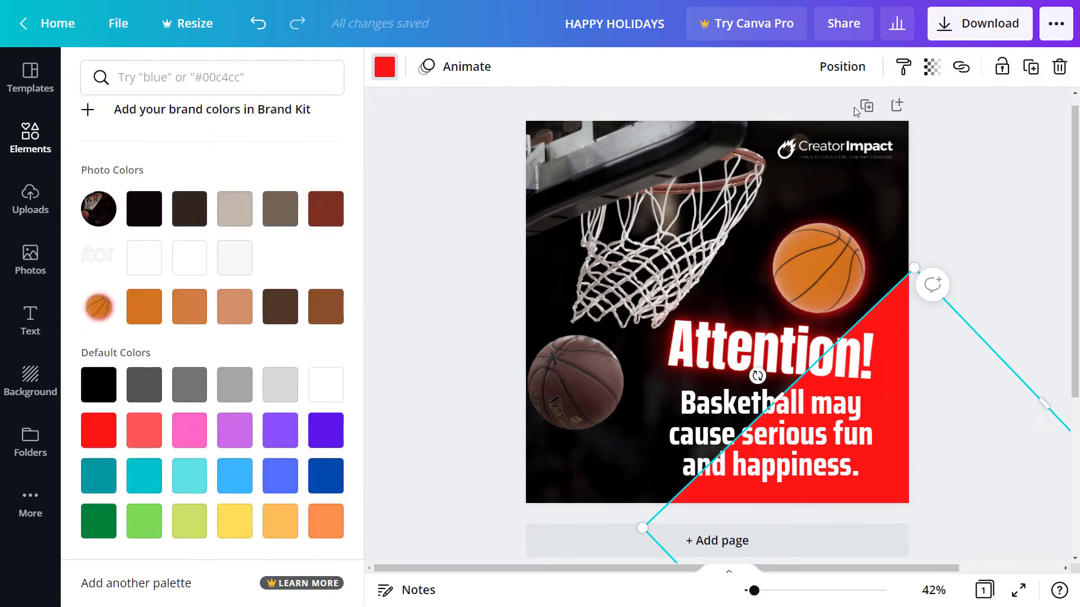
Step: Set the red shape's transparency to 34 and deselect it
{"action": "left_click", "coordinate": [932, 68]}
{"action": "left_click_drag", "start_coordinate": [872, 119], "coordinate": [807, 127]}
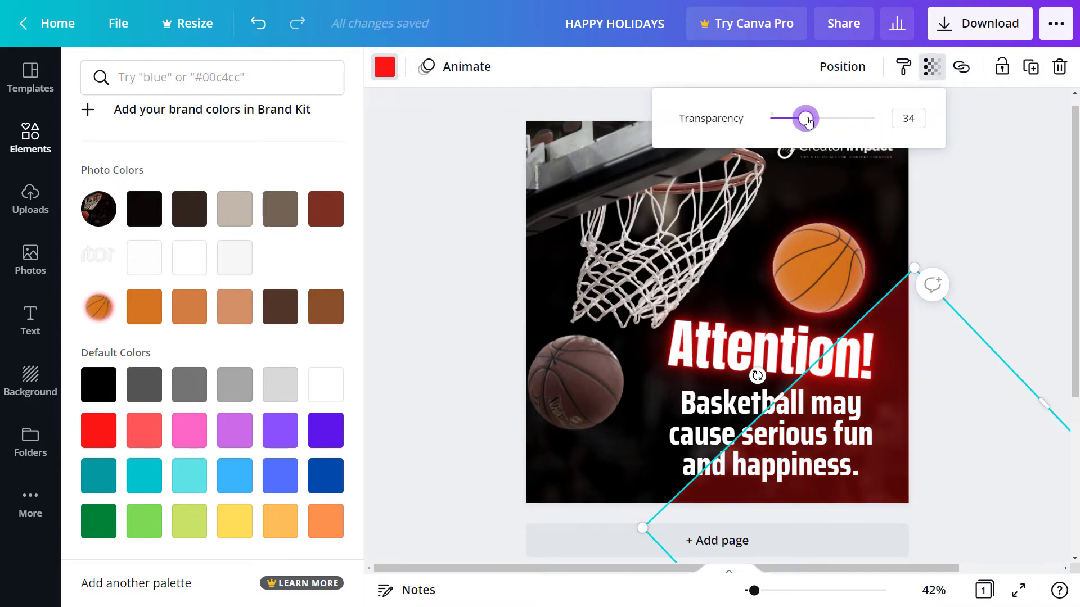
{"action": "left_click", "coordinate": [1009, 179]}
{"action": "left_click", "coordinate": [989, 172]}
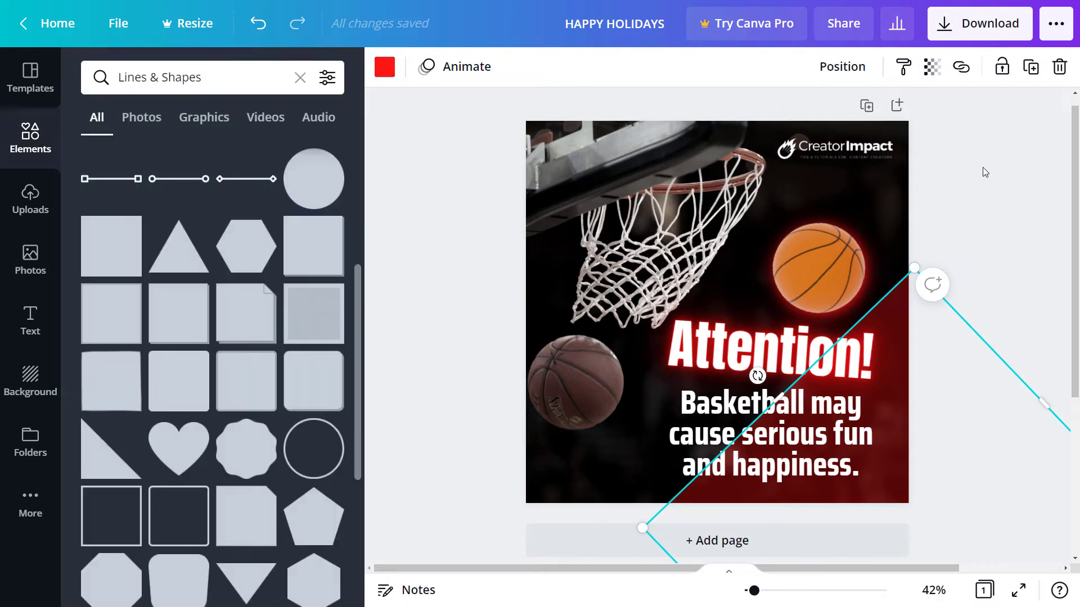
{"action": "left_click", "coordinate": [453, 219]}
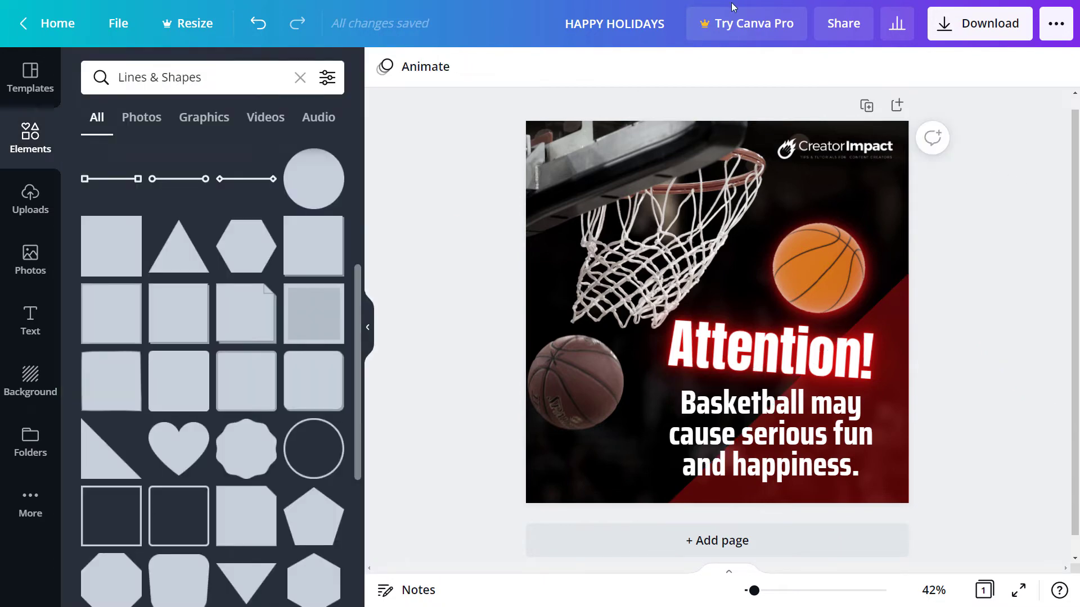
Step: Raise the red corner shape's transparency value slightly so its red becomes stronger
{"action": "left_click", "coordinate": [896, 311]}
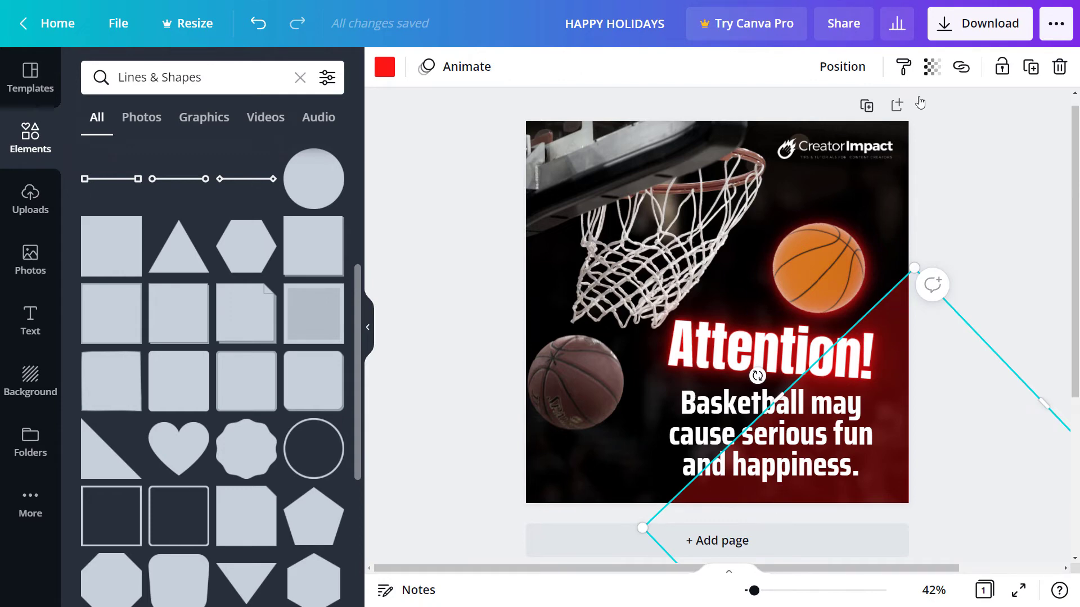
{"action": "left_click", "coordinate": [932, 68]}
{"action": "left_click_drag", "start_coordinate": [820, 126], "coordinate": [821, 128]}
{"action": "left_click", "coordinate": [887, 336]}
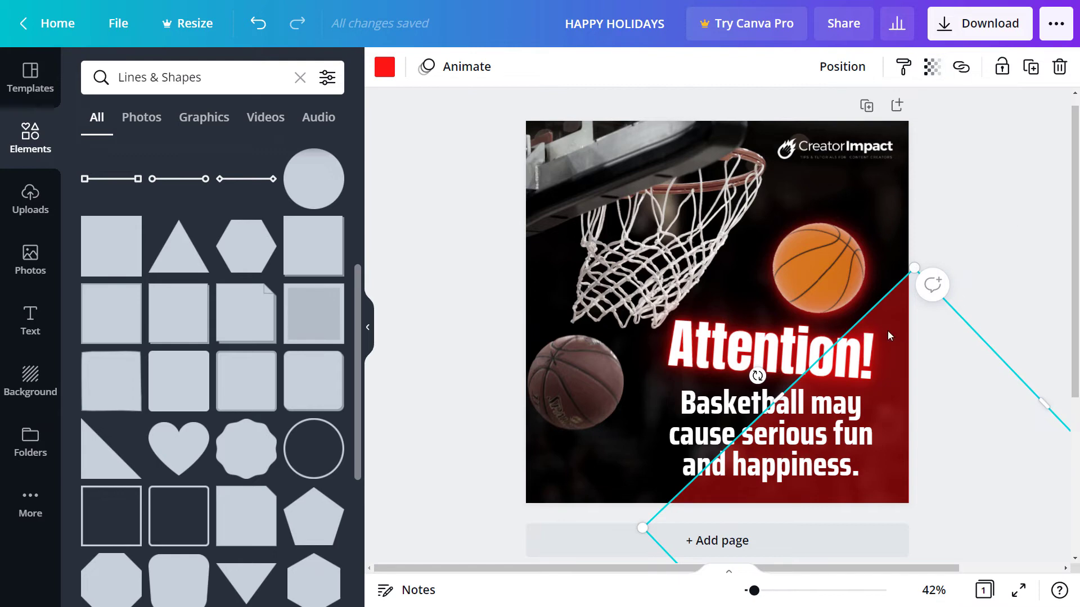
Step: Duplicate the red corner shape and place the copy across the design's upper-left corner
{"action": "left_click", "coordinate": [1031, 67]}
{"action": "left_click_drag", "start_coordinate": [887, 397], "coordinate": [466, 166]}
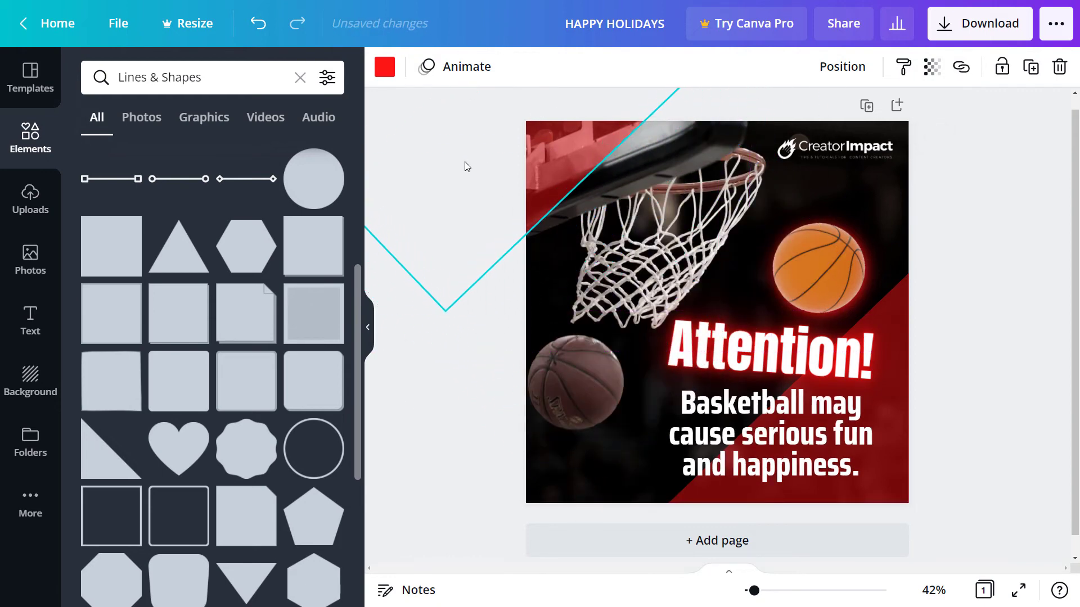
Step: Try another duplicate of the red shape across the design's lower-left corner, and delete that copy
{"action": "left_click", "coordinate": [549, 151]}
{"action": "left_click", "coordinate": [1030, 67]}
{"action": "left_click_drag", "start_coordinate": [565, 175], "coordinate": [503, 506]}
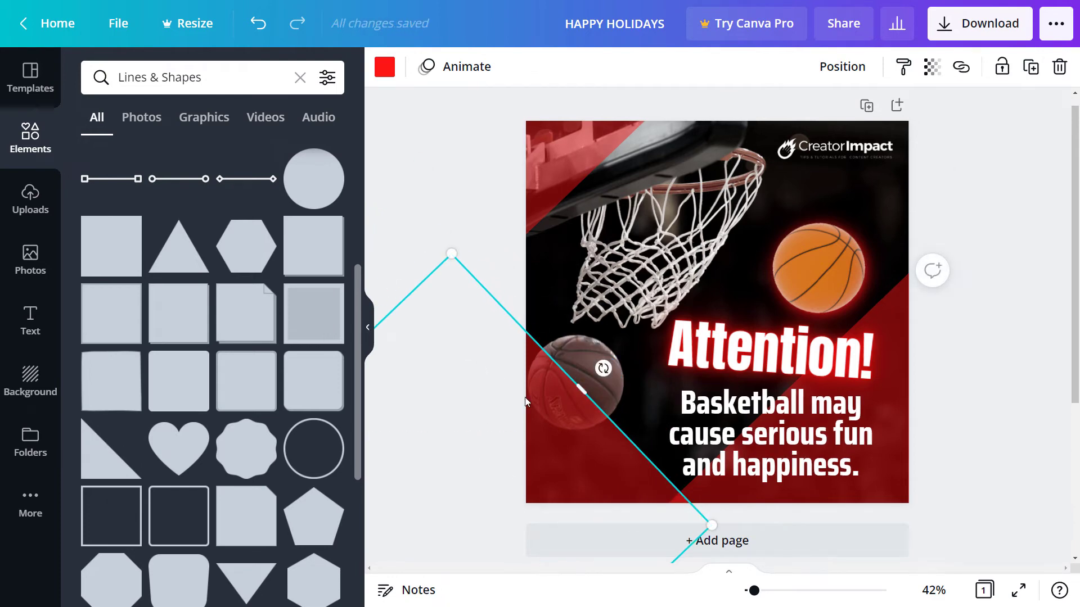
{"action": "left_click", "coordinate": [1059, 68]}
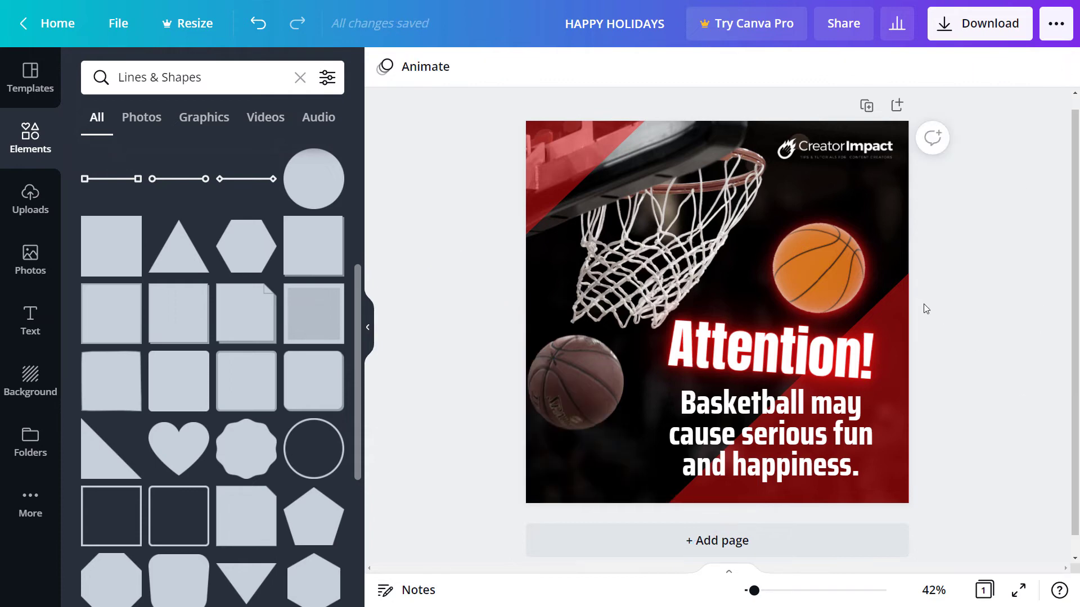
Step: Lock the orange basketball in place and try to move it to test the lock
{"action": "left_click", "coordinate": [822, 272]}
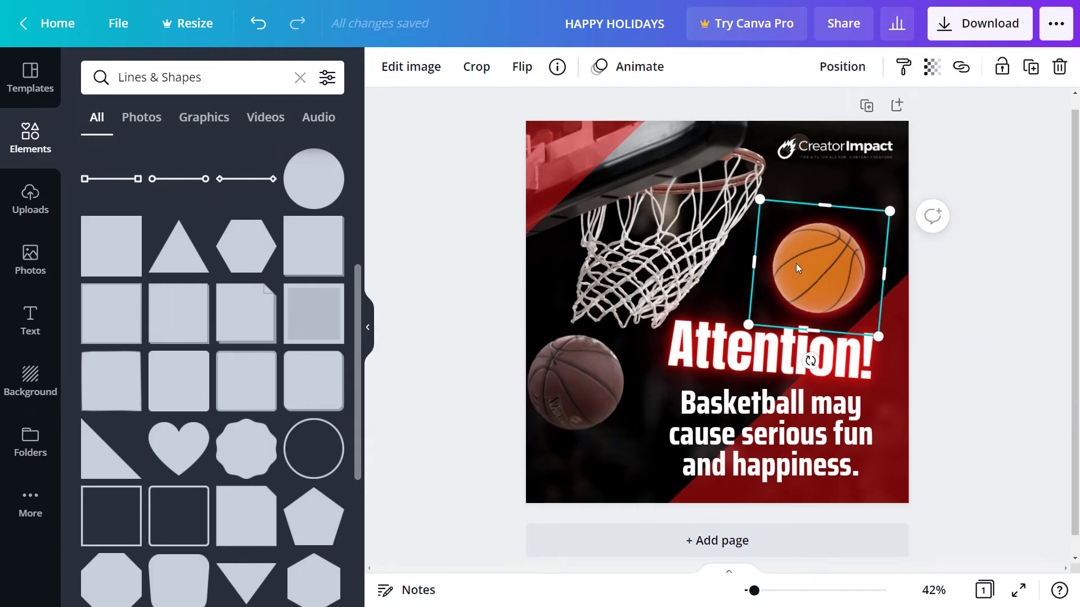
{"action": "left_click", "coordinate": [1003, 66]}
{"action": "key", "text": "Escape"}
{"action": "left_click_drag", "start_coordinate": [617, 354], "coordinate": [610, 358]}
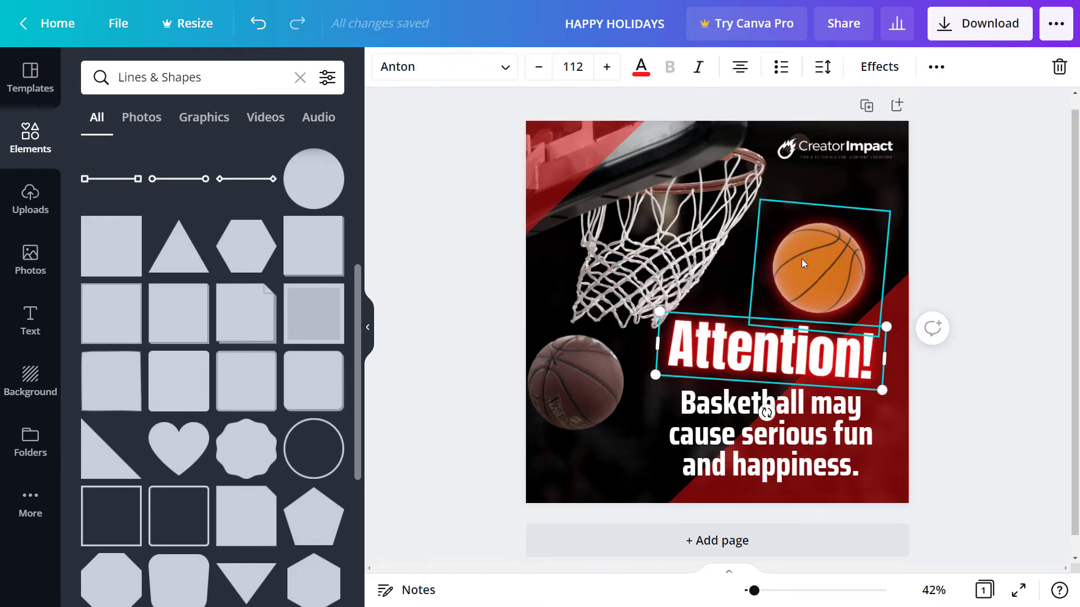
{"action": "left_click", "coordinate": [812, 251]}
{"action": "left_click_drag", "start_coordinate": [825, 244], "coordinate": [796, 261]}
{"action": "left_click", "coordinate": [822, 254]}
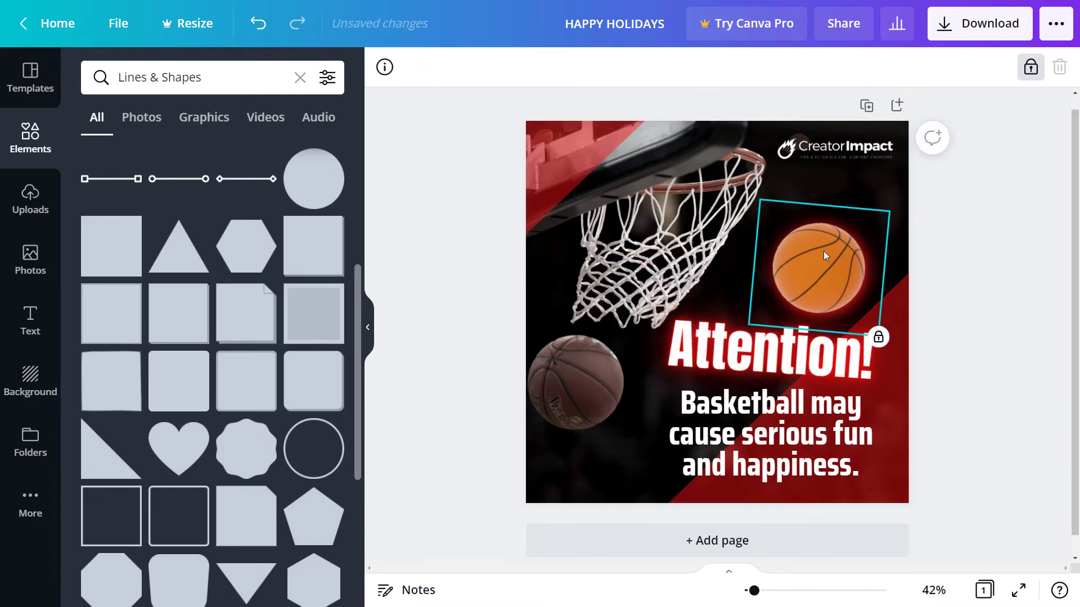
{"action": "left_click", "coordinate": [961, 315]}
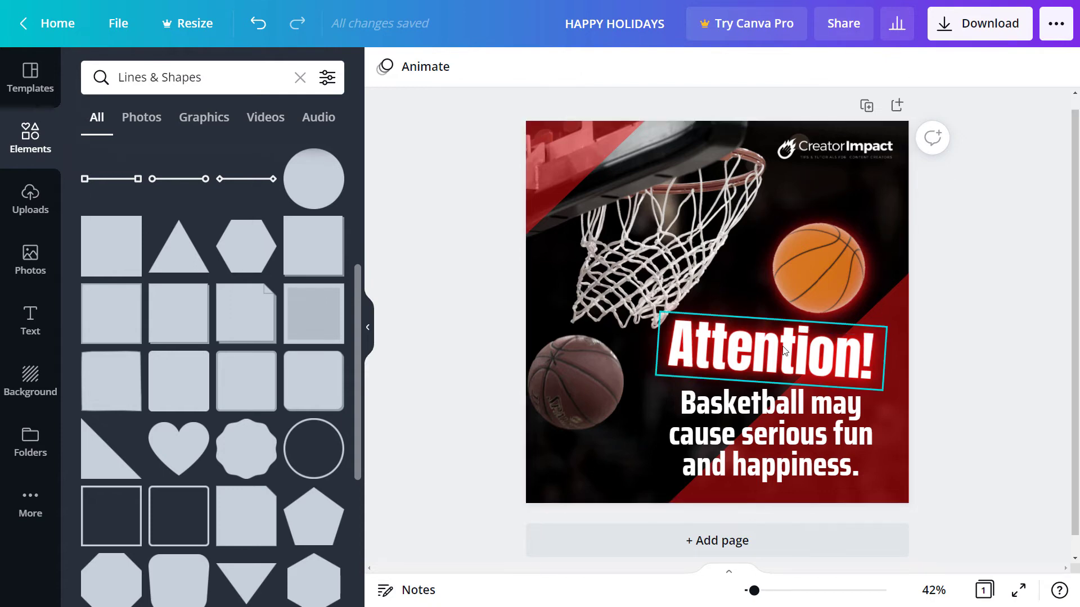
Step: Move the orange basketball over the text and shrink it to fit between the "Attention!" heading and the body text
{"action": "left_click_drag", "start_coordinate": [821, 269], "coordinate": [733, 347]}
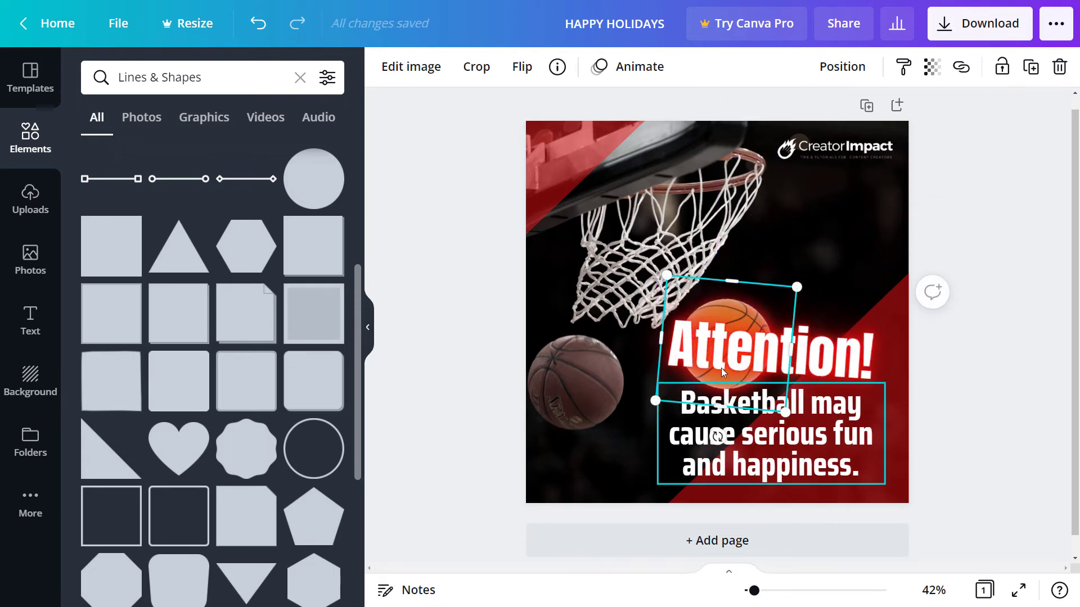
{"action": "left_click", "coordinate": [734, 310]}
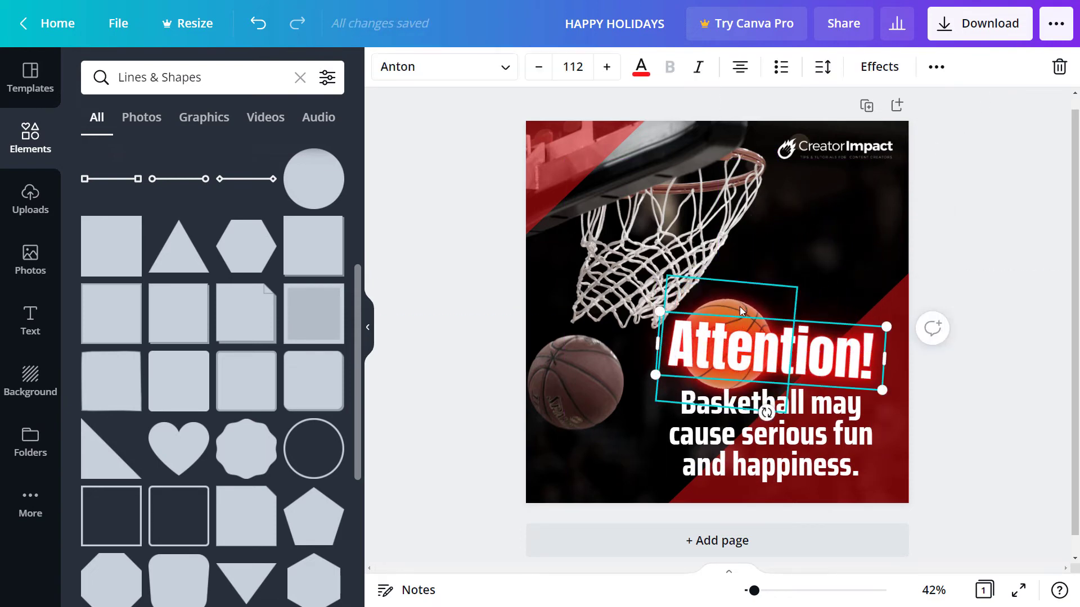
{"action": "left_click_drag", "start_coordinate": [740, 306], "coordinate": [761, 319]}
{"action": "left_click_drag", "start_coordinate": [817, 300], "coordinate": [699, 400]}
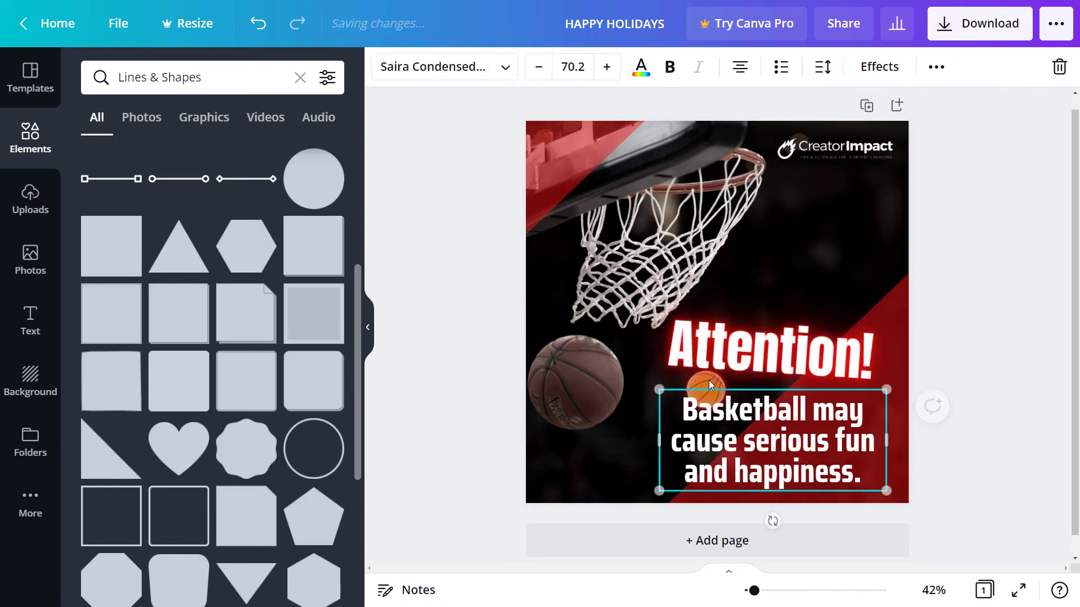
Step: Move the "Attention!" heading slightly down so it overlaps the small orange basketball
{"action": "left_click", "coordinate": [709, 380]}
{"action": "left_click", "coordinate": [697, 392]}
{"action": "left_click", "coordinate": [707, 380]}
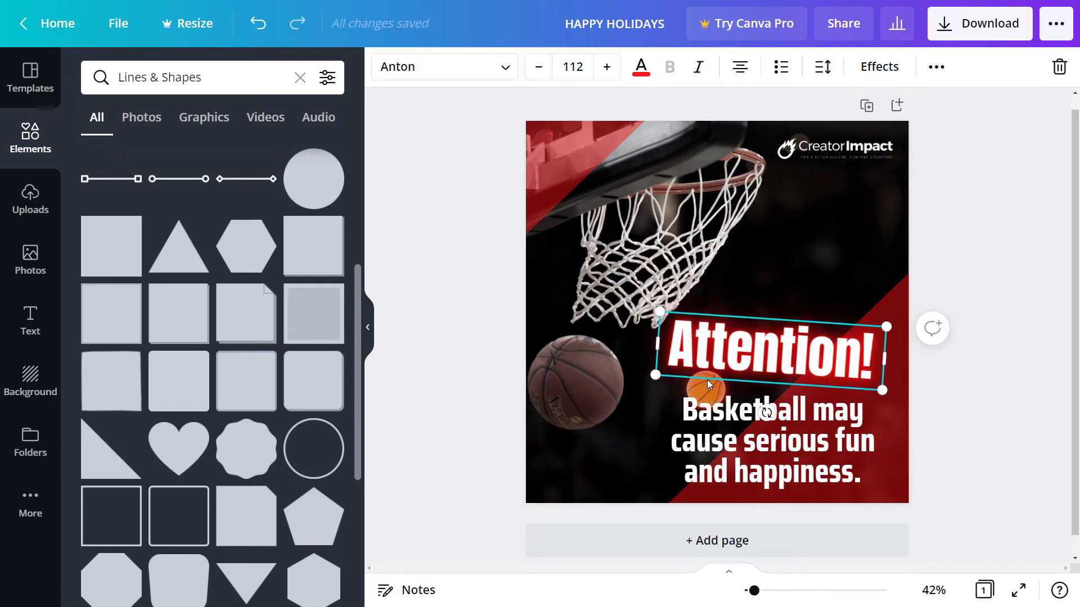
{"action": "left_click_drag", "start_coordinate": [730, 349], "coordinate": [729, 357]}
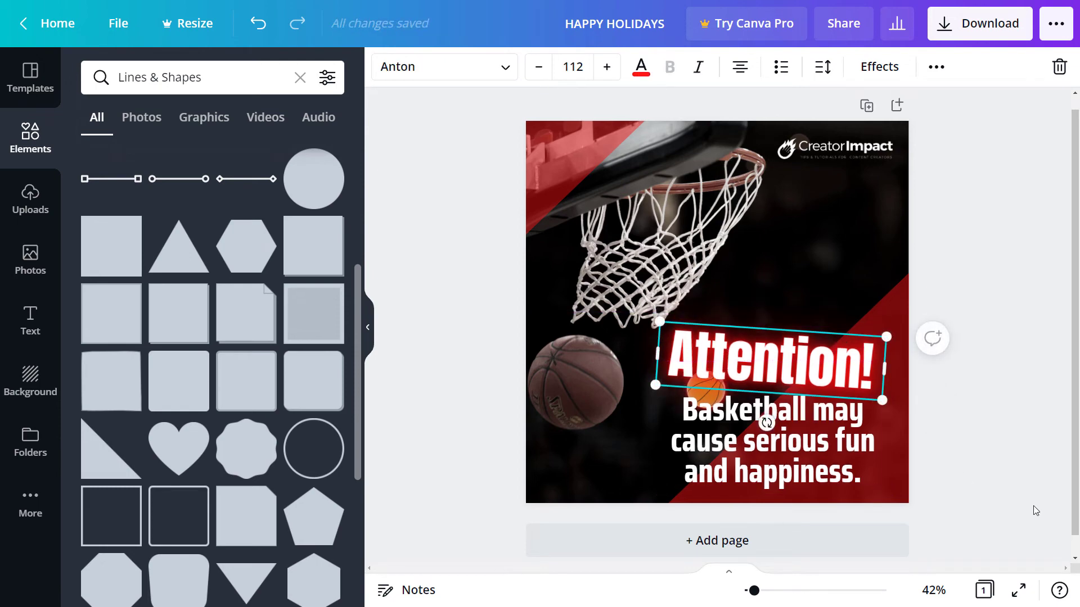
{"action": "left_click", "coordinate": [703, 360]}
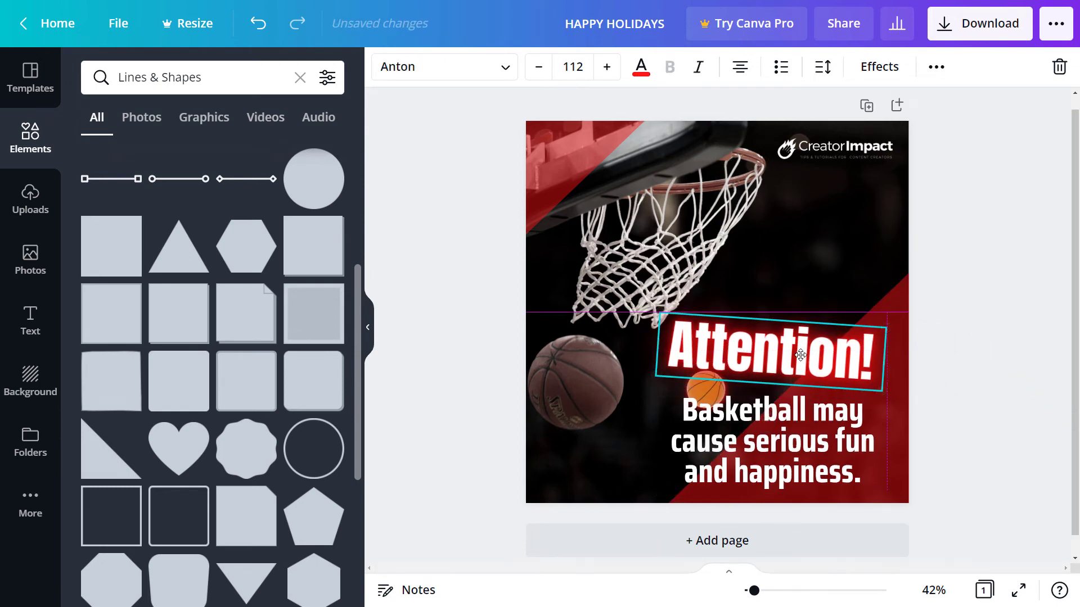
Step: Select the heading and body text together and send them backward until they sit behind the orange basketball
{"action": "left_click", "coordinate": [738, 417], "text": "shift"}
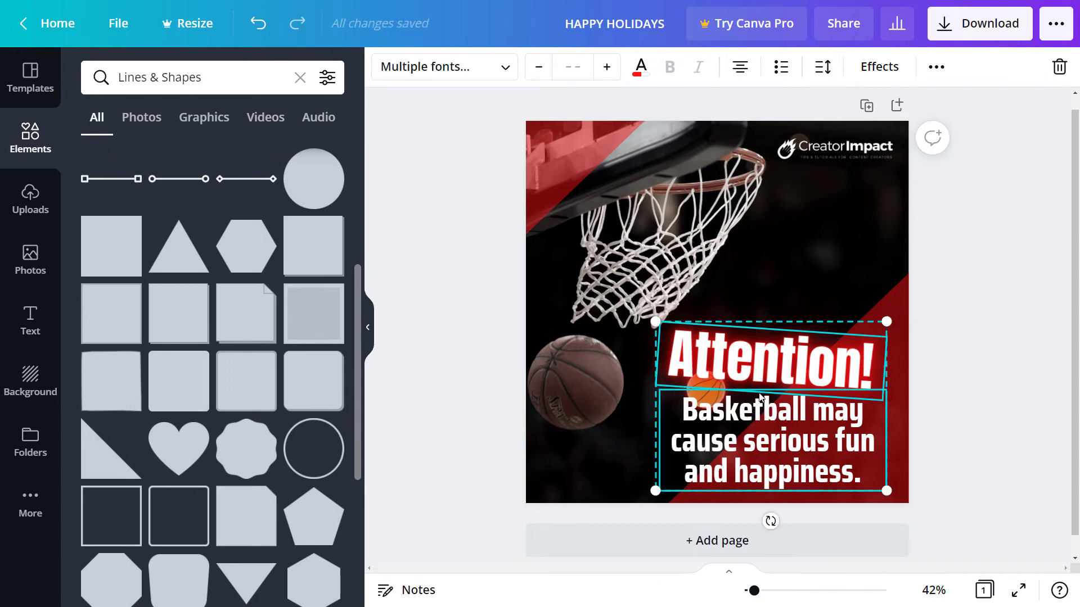
{"action": "right_click", "coordinate": [776, 370]}
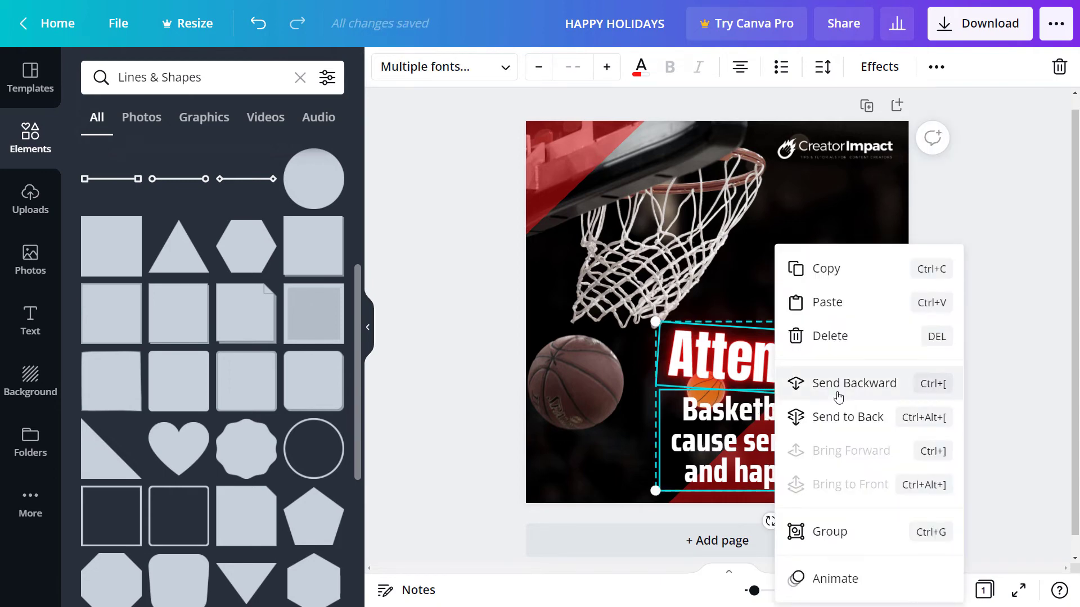
{"action": "left_click", "coordinate": [805, 384]}
{"action": "right_click", "coordinate": [767, 363]}
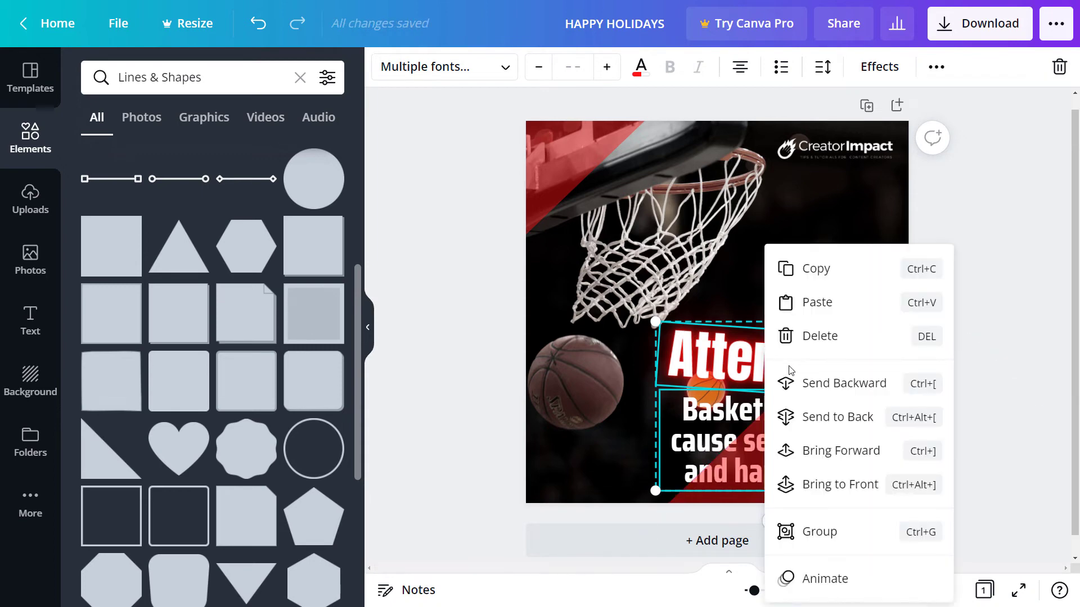
{"action": "left_click", "coordinate": [802, 384]}
{"action": "right_click", "coordinate": [744, 370]}
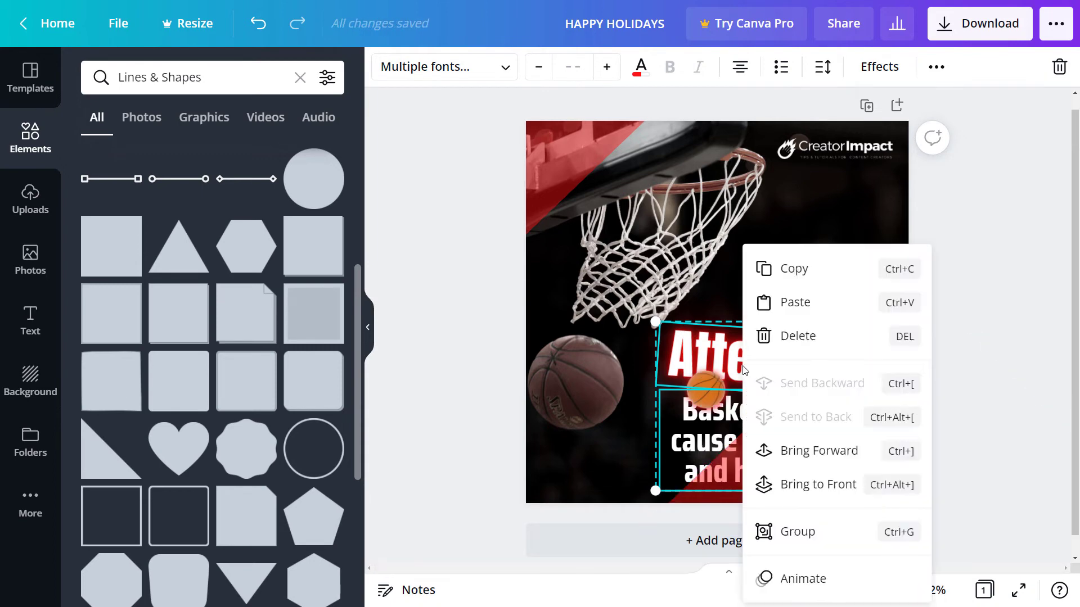
{"action": "left_click", "coordinate": [417, 447]}
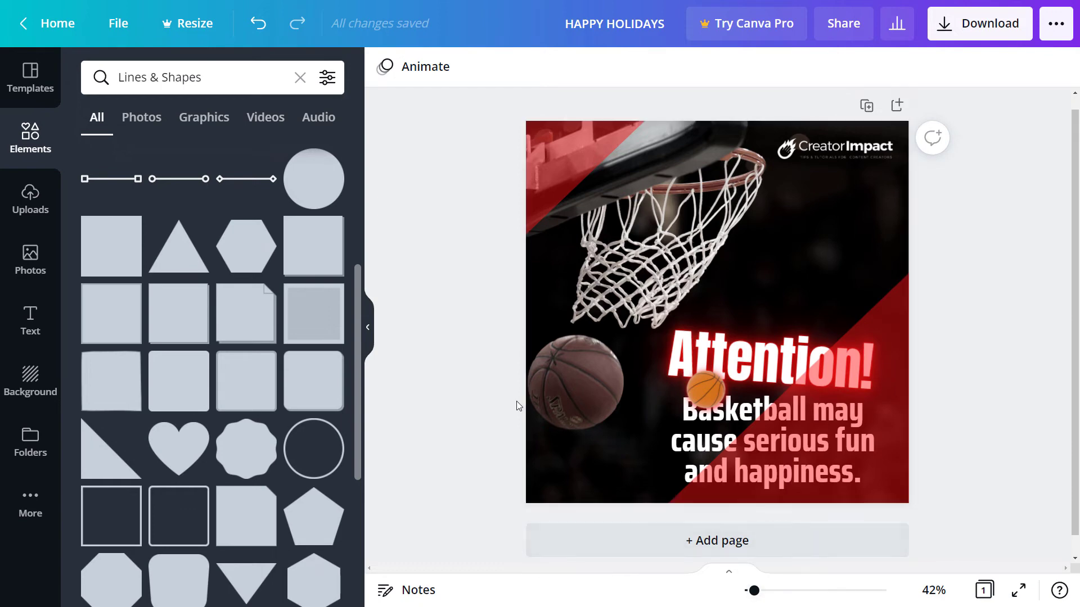
Step: Move the orange basketball under the end of the heading and send the lower-right red shape to the back
{"action": "left_click", "coordinate": [705, 388]}
{"action": "left_click_drag", "start_coordinate": [706, 388], "coordinate": [859, 394]}
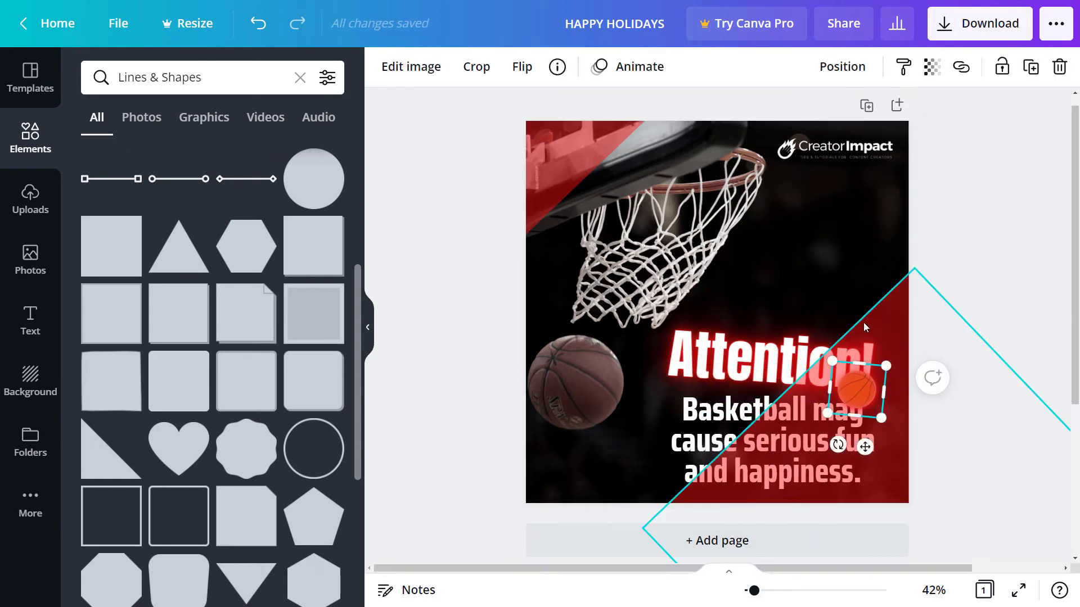
{"action": "left_click", "coordinate": [907, 305]}
{"action": "right_click", "coordinate": [895, 302]}
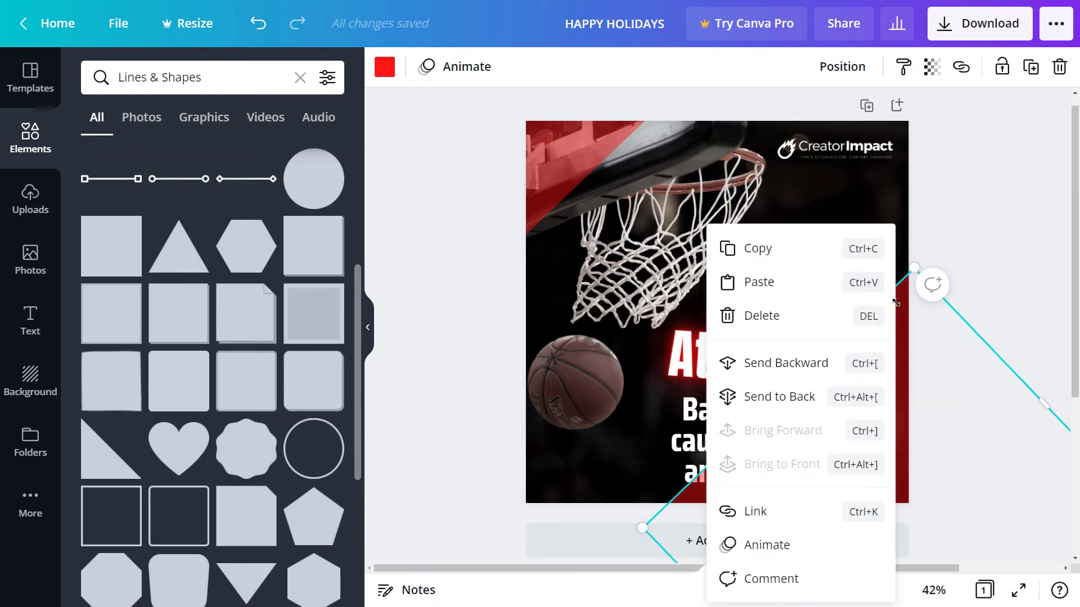
{"action": "left_click", "coordinate": [795, 397]}
{"action": "scroll", "coordinate": [795, 402], "scroll_direction": "down", "scroll_amount": 3}
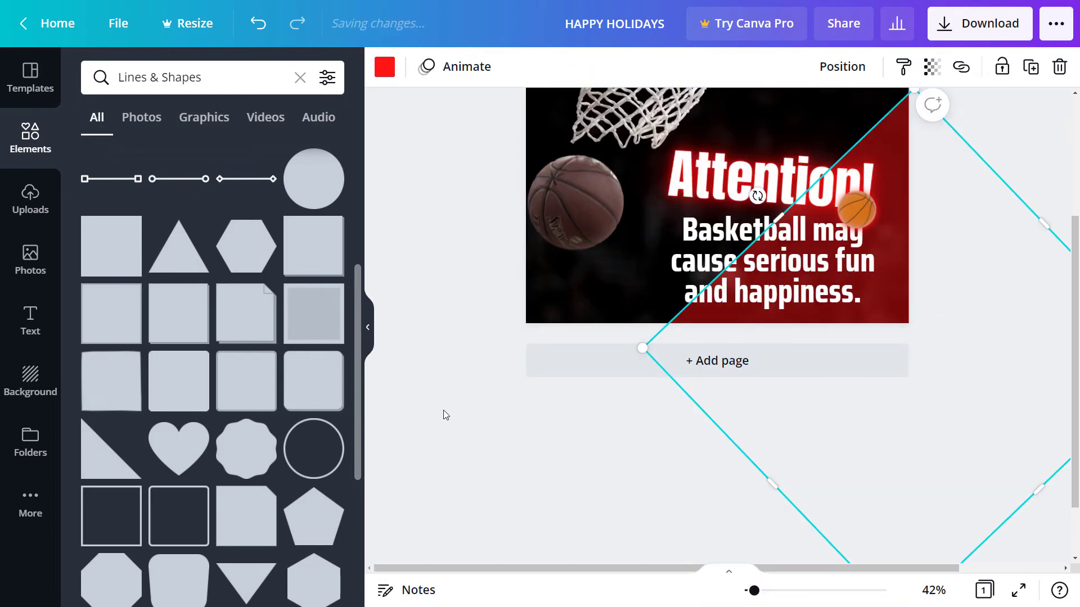
{"action": "scroll", "coordinate": [443, 410], "scroll_direction": "up", "scroll_amount": 3}
{"action": "left_click", "coordinate": [546, 405]}
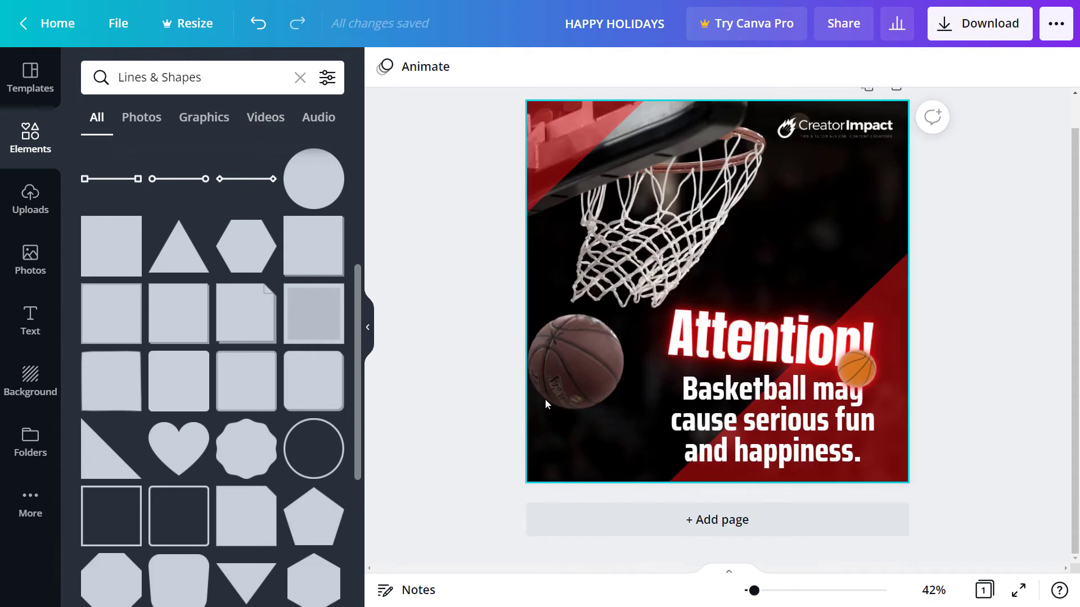
Step: Detach the basketball hoop photo from the page background
{"action": "right_click", "coordinate": [826, 212]}
{"action": "left_click", "coordinate": [807, 190]}
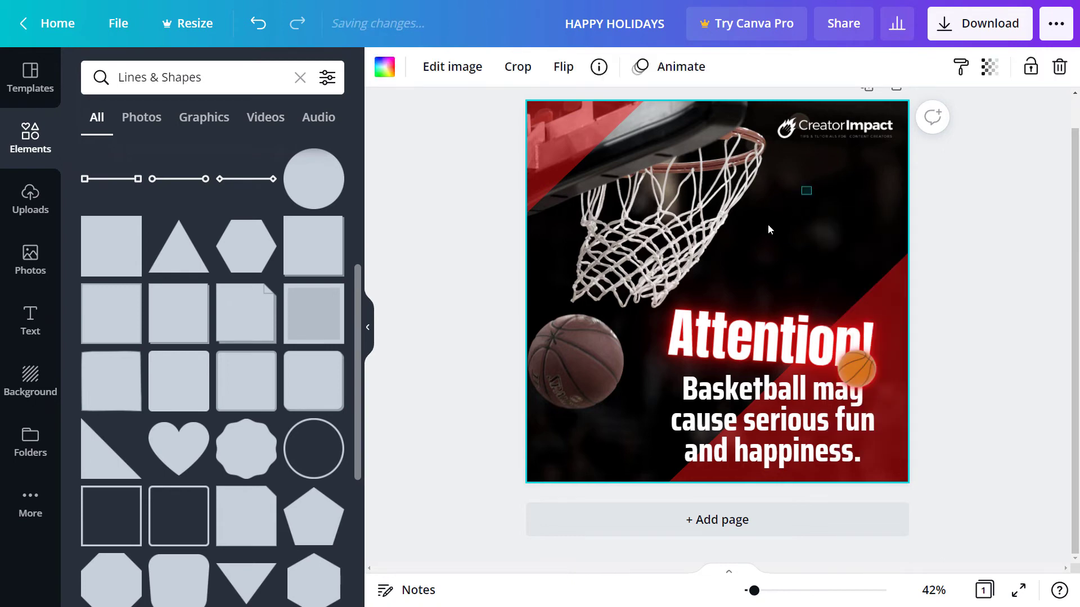
{"action": "mouse_move", "coordinate": [788, 212]}
{"action": "left_mouse_down"}
{"action": "mouse_move", "coordinate": [816, 198]}
{"action": "mouse_move", "coordinate": [784, 226]}
{"action": "left_mouse_up"}
{"action": "right_click", "coordinate": [784, 226]}
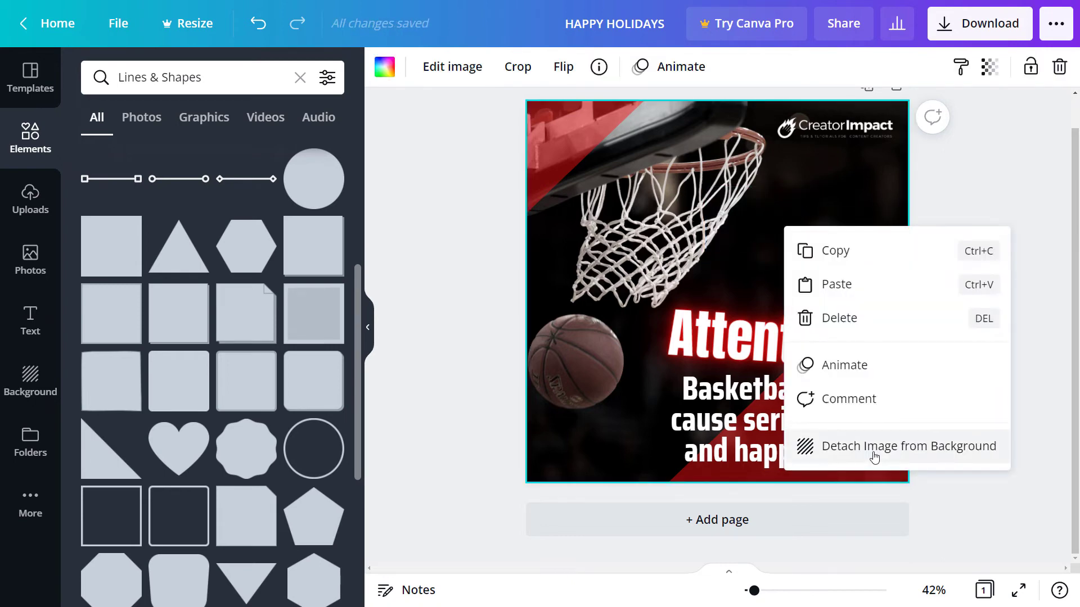
{"action": "left_click", "coordinate": [874, 447]}
Step: Enlarge the detached hoop photo beyond the design's side edges and set it as the page background again
{"action": "left_click_drag", "start_coordinate": [870, 193], "coordinate": [1029, 89]}
{"action": "left_click_drag", "start_coordinate": [563, 392], "coordinate": [439, 484]}
{"action": "left_click_drag", "start_coordinate": [711, 305], "coordinate": [700, 308]}
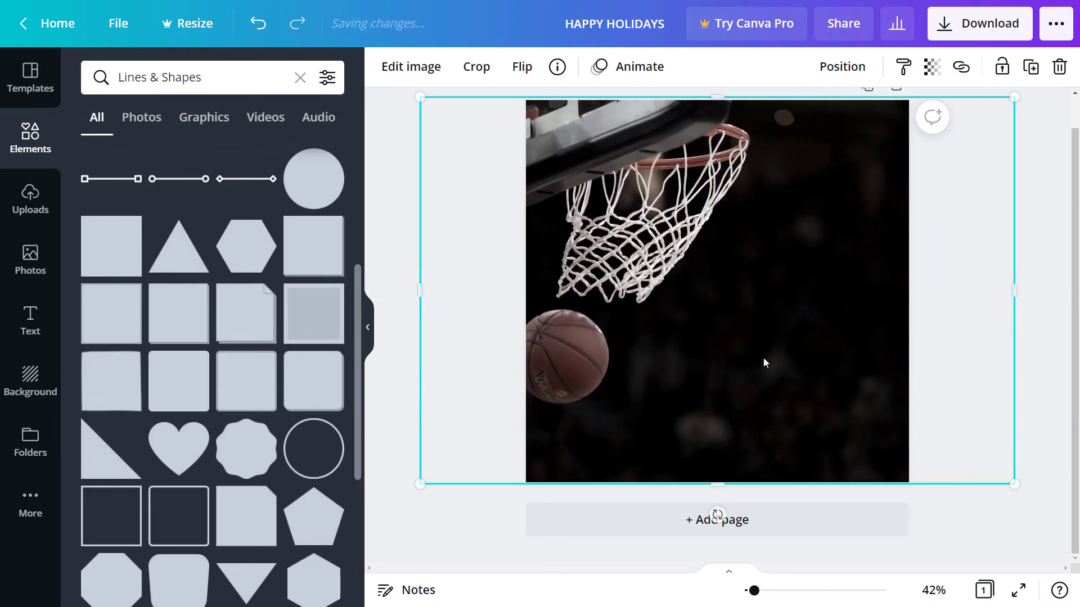
{"action": "left_click_drag", "start_coordinate": [1013, 97], "coordinate": [1009, 100]}
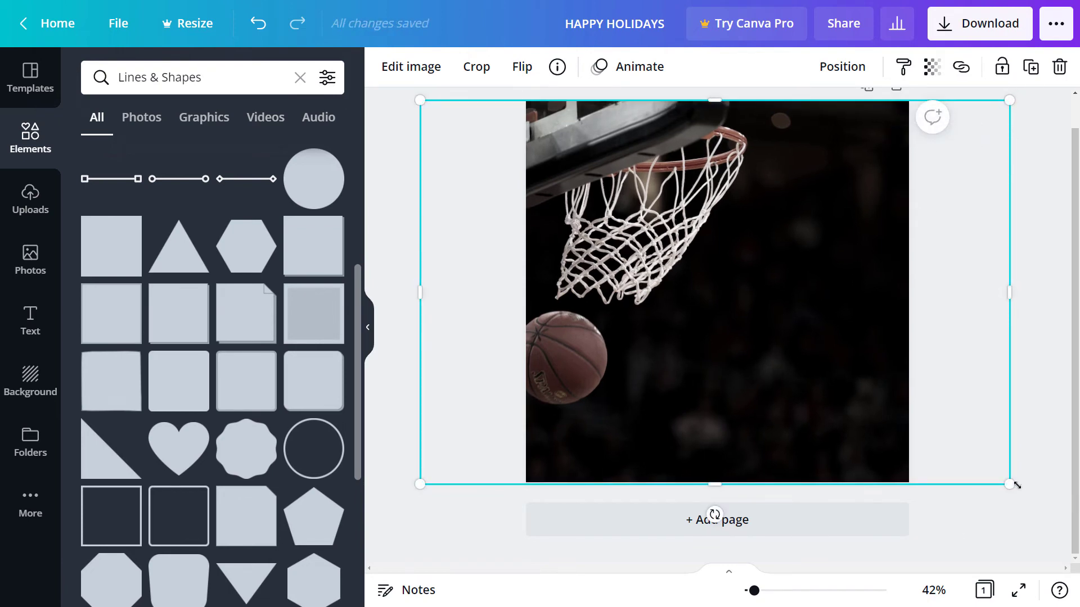
{"action": "left_click_drag", "start_coordinate": [1016, 485], "coordinate": [1010, 486]}
{"action": "right_click", "coordinate": [861, 346]}
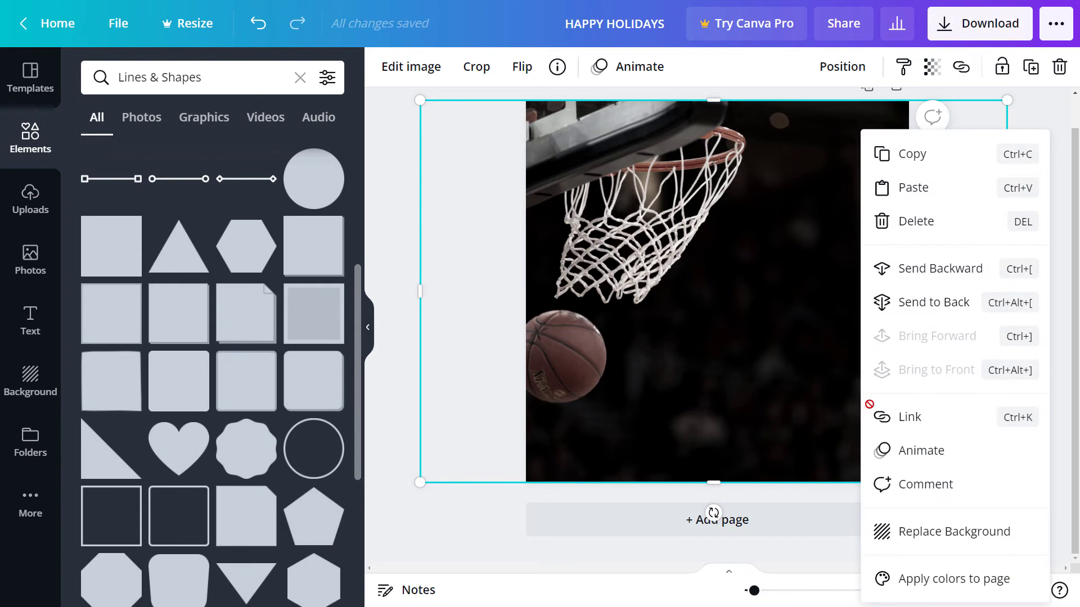
{"action": "left_click", "coordinate": [877, 532]}
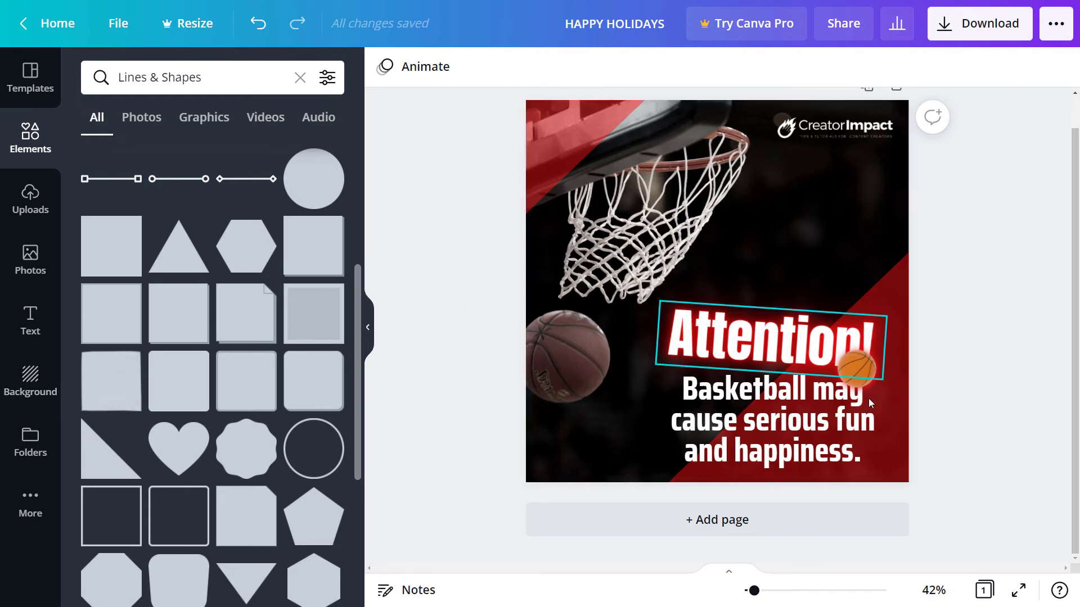
Step: Select the heading, body text and orange basketball together, excluding the red shape, and move them upward in the design
{"action": "left_click_drag", "start_coordinate": [979, 209], "coordinate": [931, 242]}
{"action": "left_click_drag", "start_coordinate": [955, 189], "coordinate": [771, 492]}
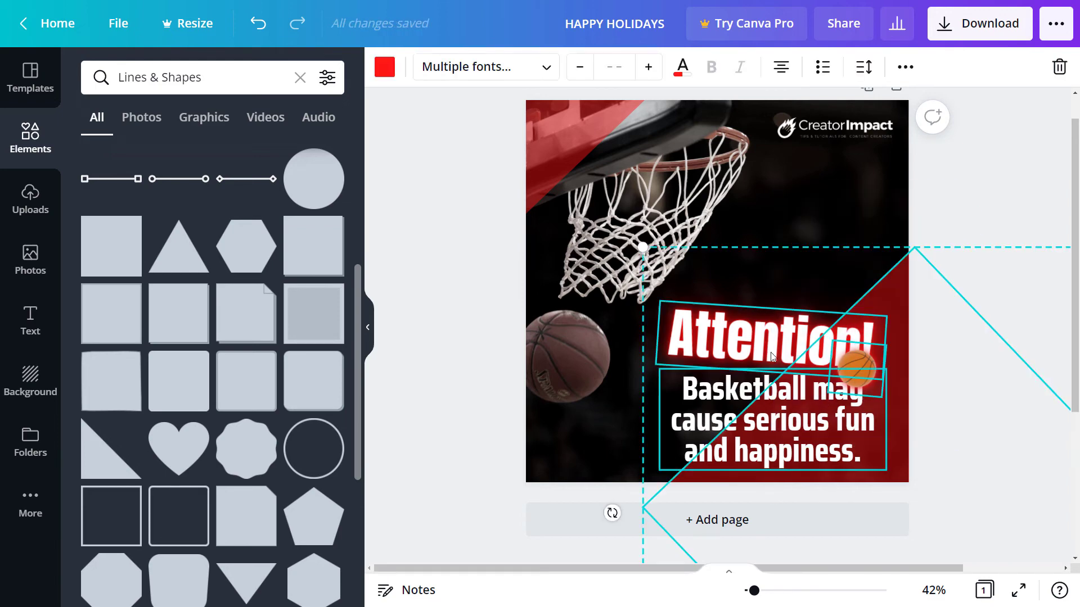
{"action": "left_click", "coordinate": [893, 290], "text": "shift"}
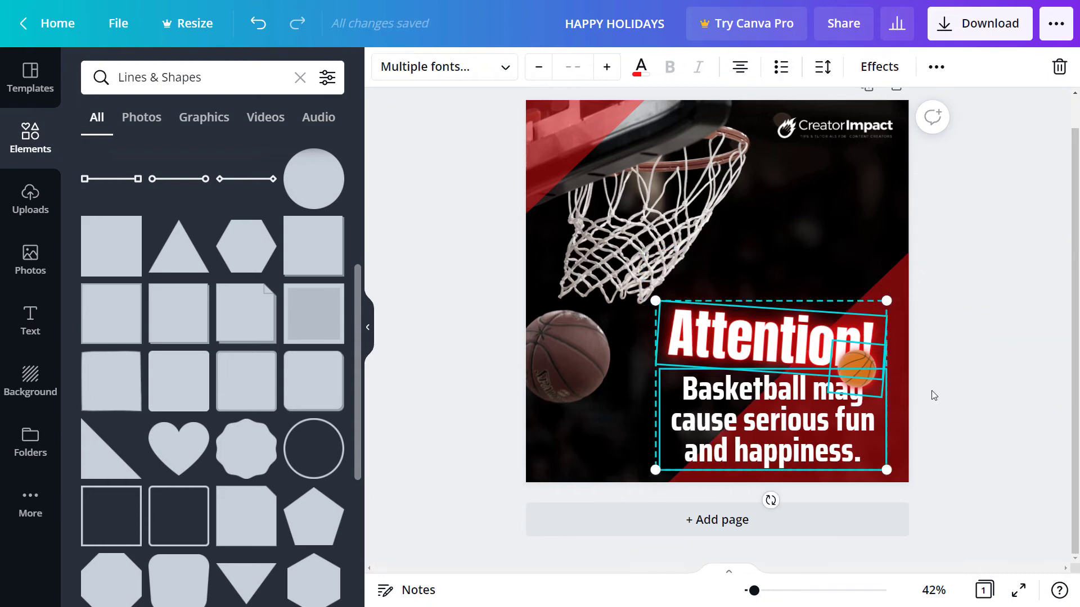
{"action": "left_click_drag", "start_coordinate": [802, 392], "coordinate": [814, 359]}
Step: Move the orange basketball slightly left so it sits beneath the last letters of the heading, and deselect it
{"action": "left_click", "coordinate": [957, 184]}
{"action": "left_click", "coordinate": [870, 290]}
{"action": "left_click_drag", "start_coordinate": [871, 290], "coordinate": [841, 298]}
{"action": "left_click", "coordinate": [1000, 192]}
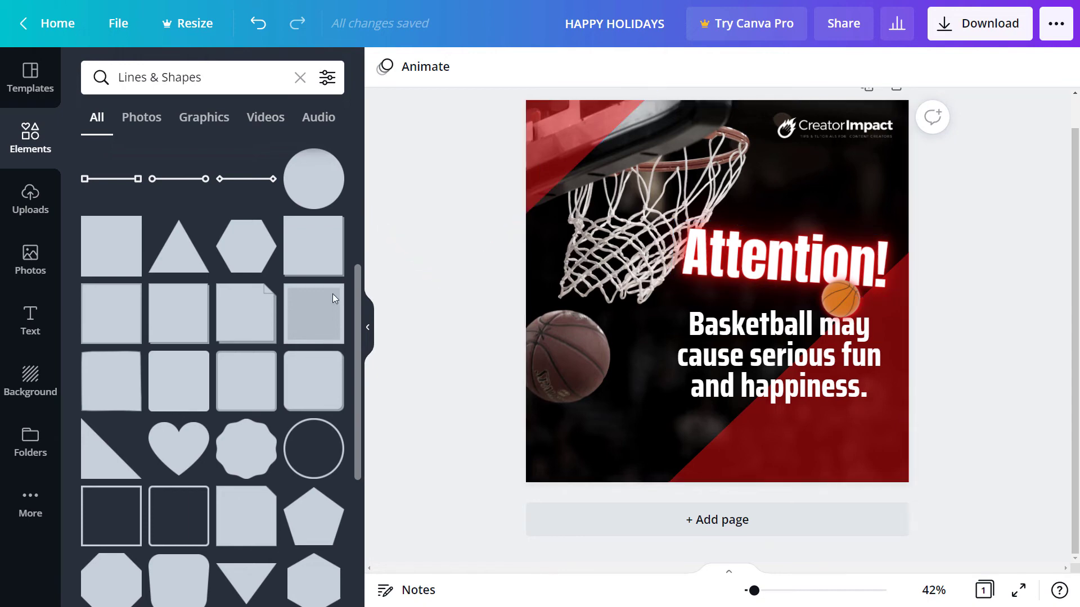
Step: Search the design elements for "grid" and browse the grid layouts
{"action": "left_click", "coordinate": [29, 506]}
{"action": "left_click", "coordinate": [31, 138]}
{"action": "scroll", "coordinate": [343, 194], "scroll_direction": "up", "scroll_amount": 5}
{"action": "left_click", "coordinate": [97, 79]}
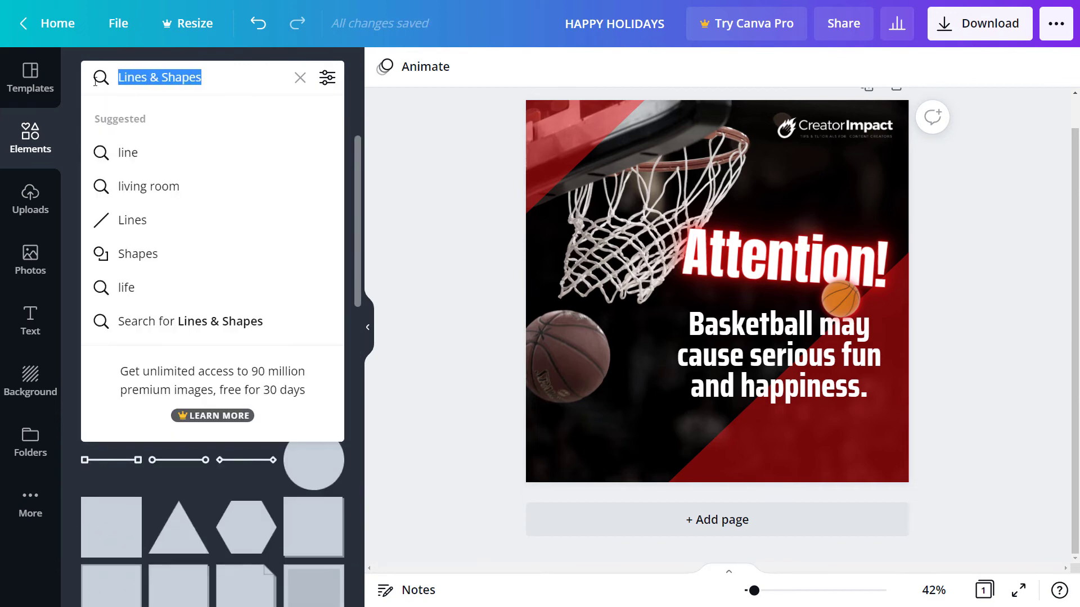
{"action": "type", "text": "grid"}
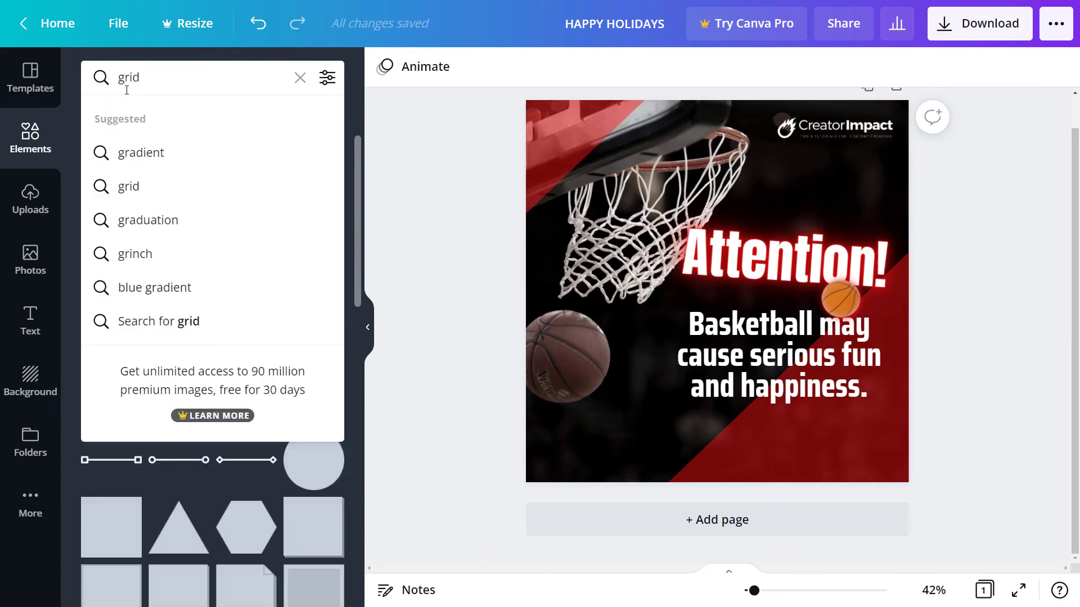
{"action": "key", "text": "Return"}
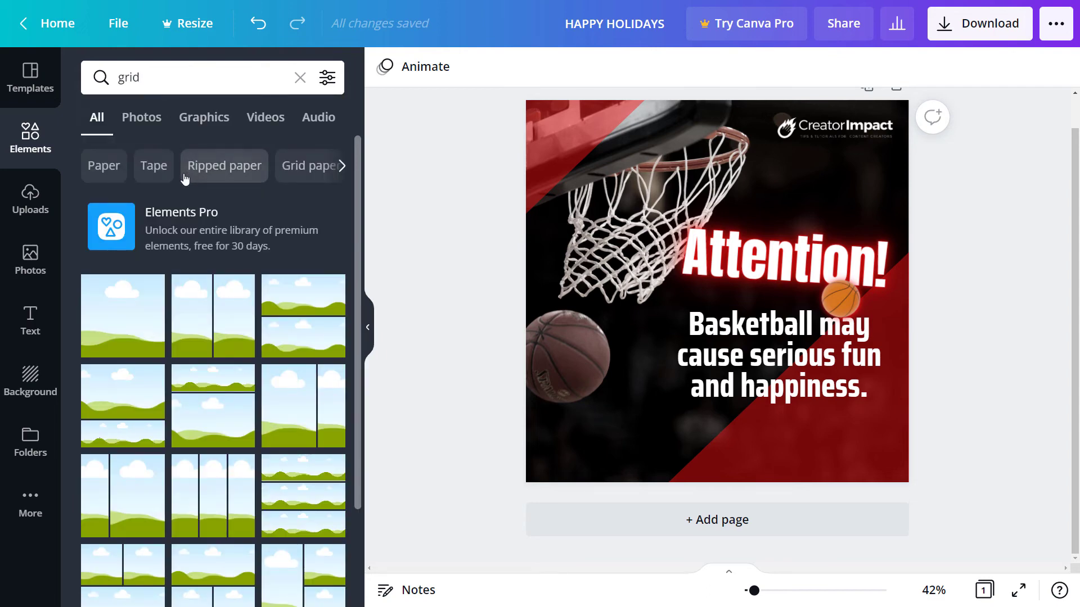
{"action": "scroll", "coordinate": [220, 256], "scroll_direction": "down", "scroll_amount": 1}
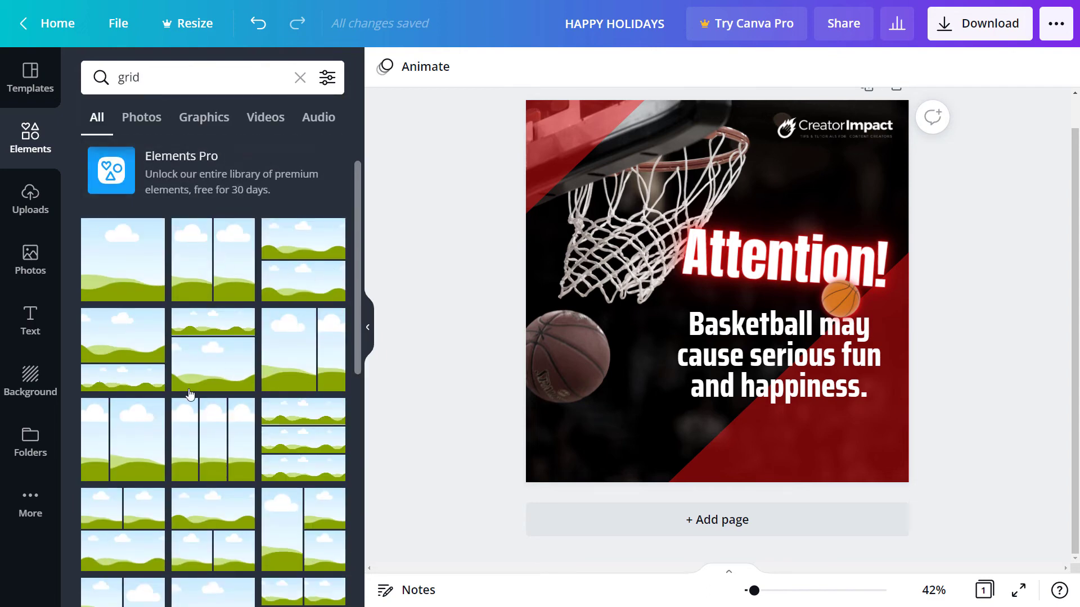
Step: Add a grid with one wide cell above two smaller cells, shrink it over the dark basketball beside the body text, and stretch it taller
{"action": "scroll", "coordinate": [190, 393], "scroll_direction": "down", "scroll_amount": 4}
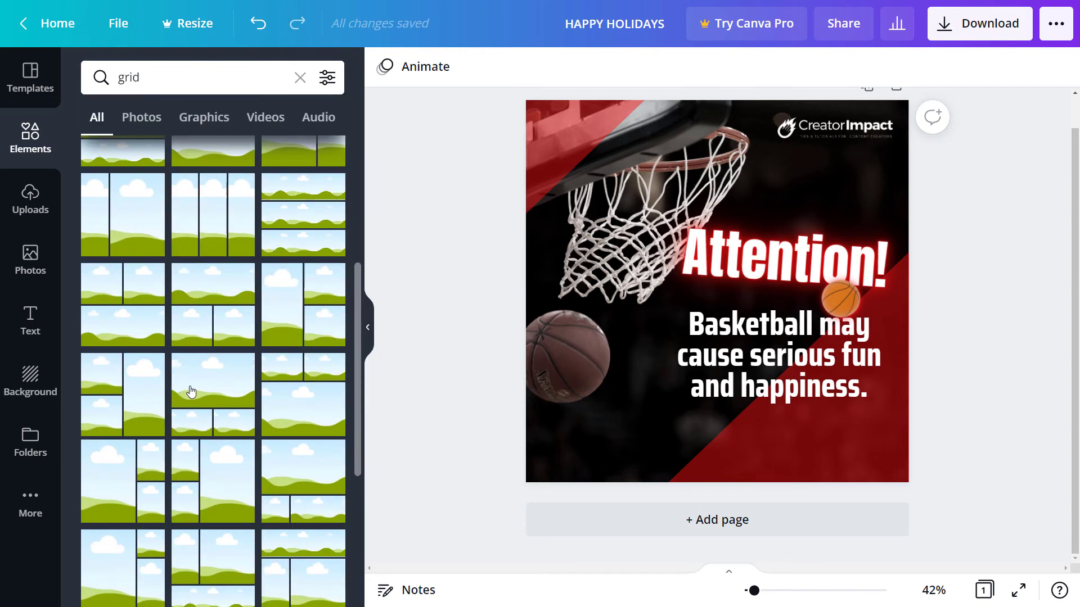
{"action": "left_click", "coordinate": [212, 298]}
{"action": "left_click_drag", "start_coordinate": [904, 108], "coordinate": [651, 392]}
{"action": "left_click_drag", "start_coordinate": [596, 440], "coordinate": [619, 368]}
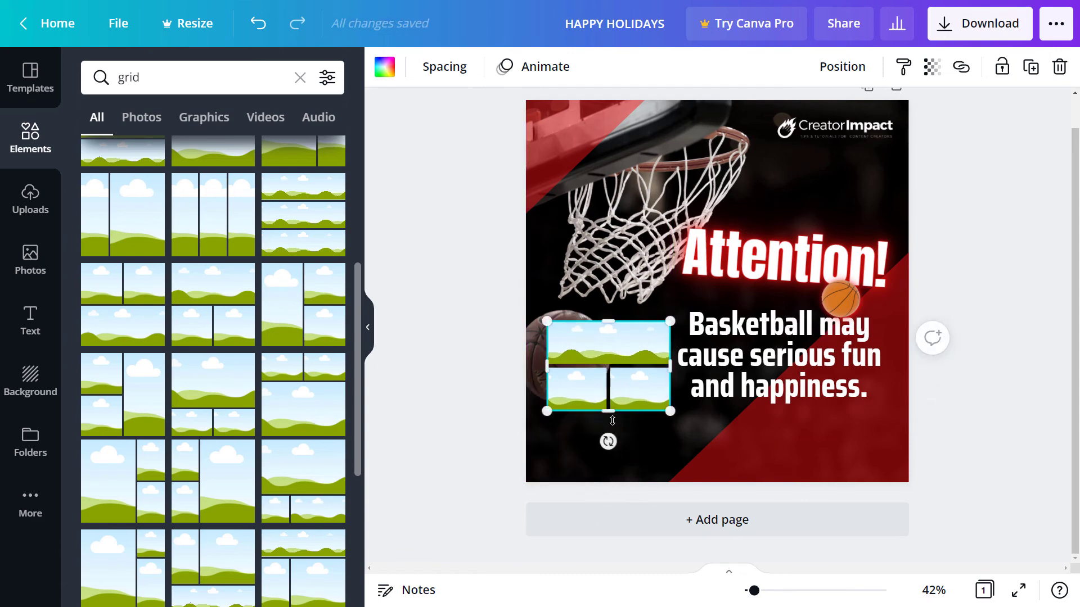
{"action": "left_click_drag", "start_coordinate": [608, 411], "coordinate": [608, 444]}
{"action": "left_click", "coordinate": [489, 351]}
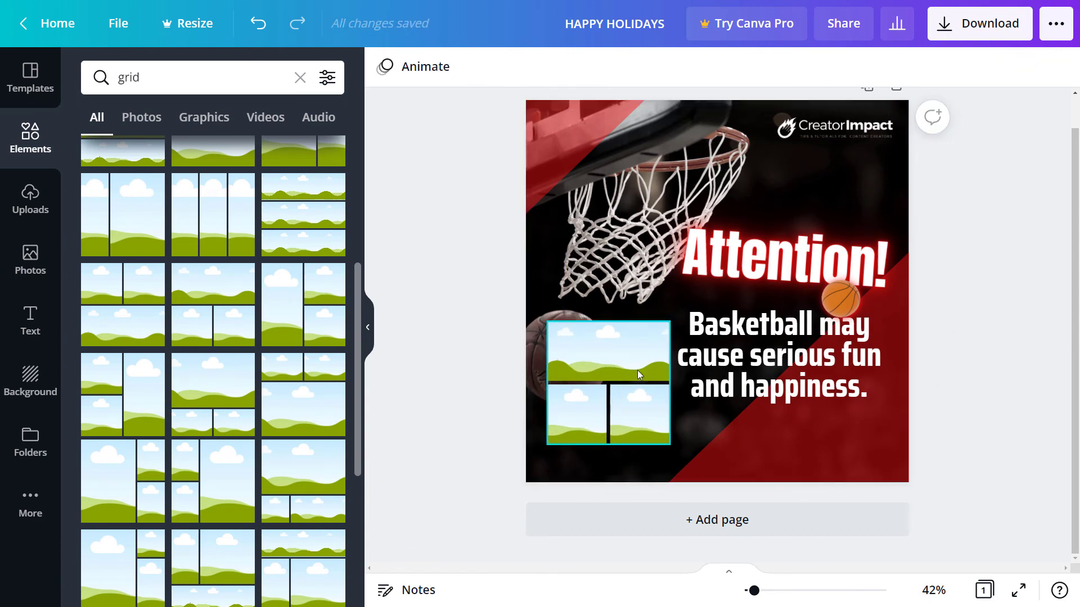
Step: Add the photo of the dunking player in the number 21 jersey, shrink it, and place it in the grid's wide upper cell
{"action": "left_click", "coordinate": [27, 255]}
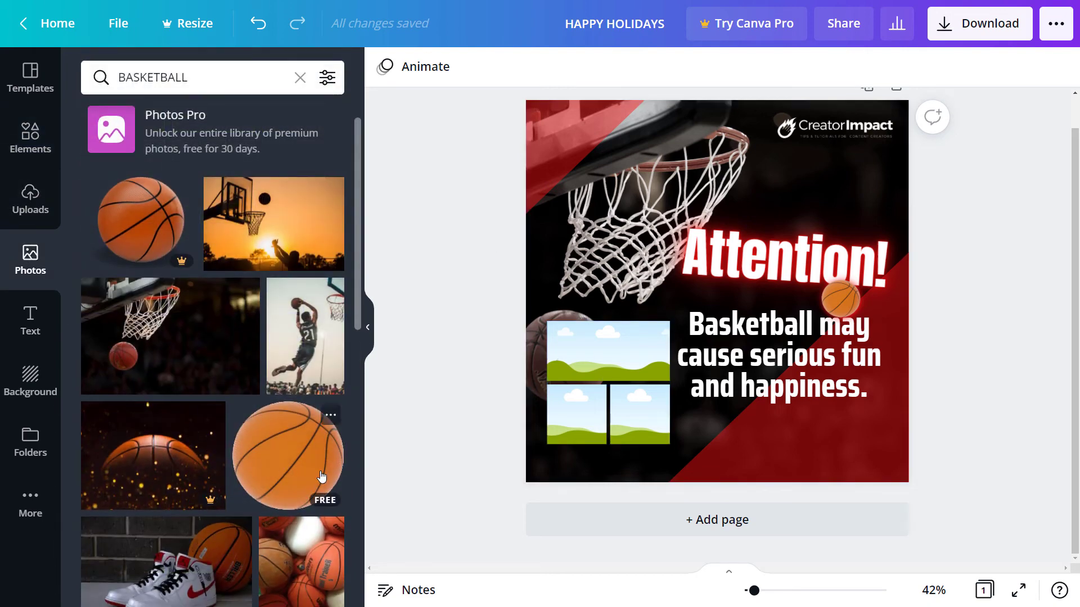
{"action": "left_click", "coordinate": [319, 319]}
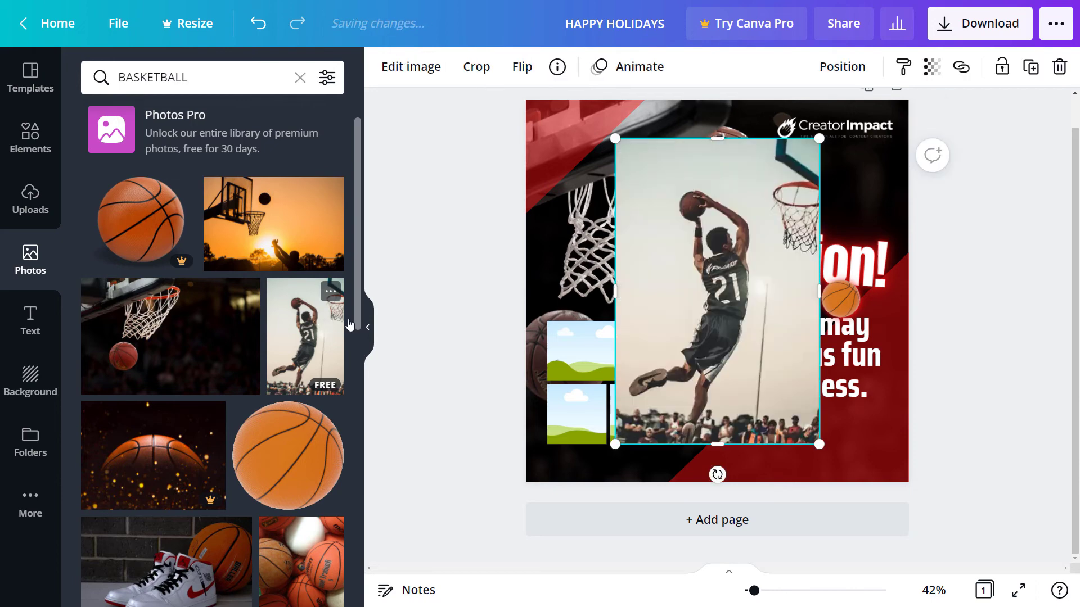
{"action": "left_click_drag", "start_coordinate": [819, 138], "coordinate": [709, 308]}
{"action": "left_click_drag", "start_coordinate": [663, 339], "coordinate": [619, 346]}
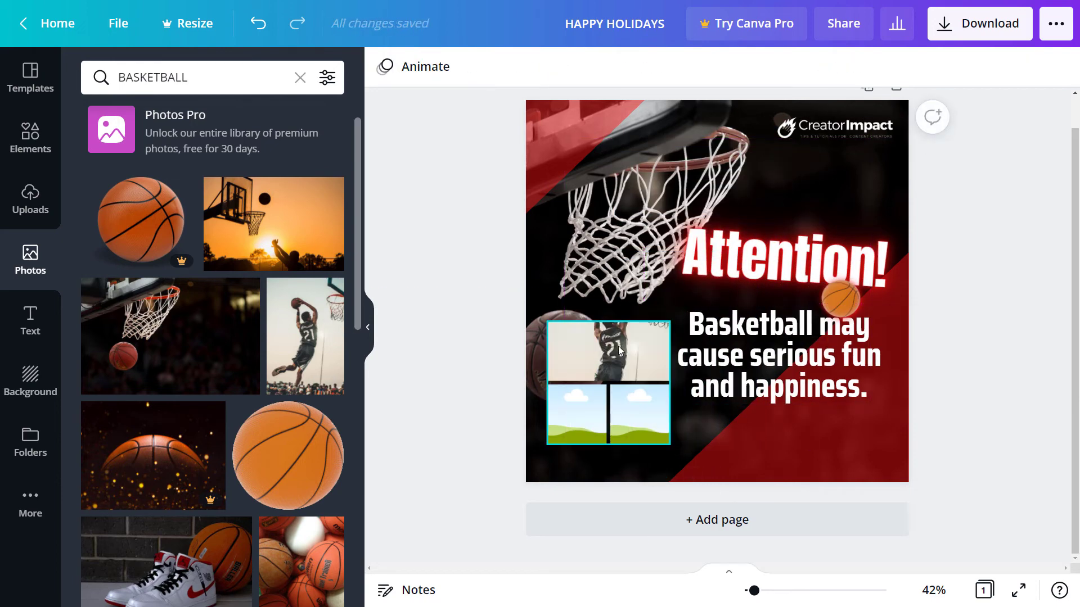
Step: Enlarge and reposition the player photo inside its grid cell so the player's head, raised arms and ball are in frame
{"action": "left_click", "coordinate": [626, 358]}
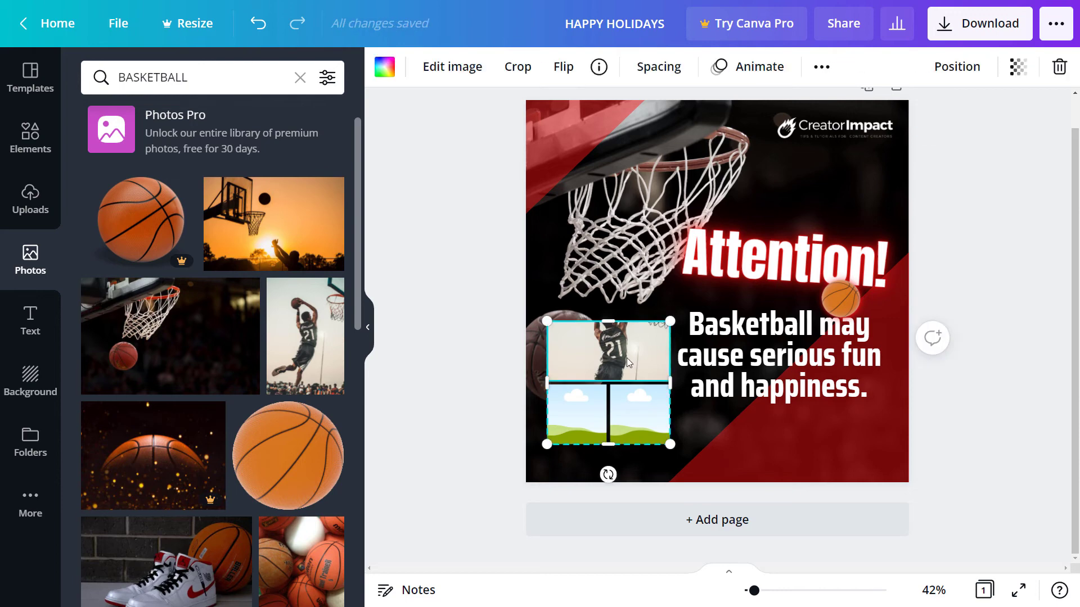
{"action": "double_click", "coordinate": [626, 358]}
{"action": "left_click_drag", "start_coordinate": [624, 284], "coordinate": [616, 329]}
{"action": "left_click_drag", "start_coordinate": [543, 301], "coordinate": [526, 272]}
{"action": "left_click_drag", "start_coordinate": [630, 424], "coordinate": [630, 437]}
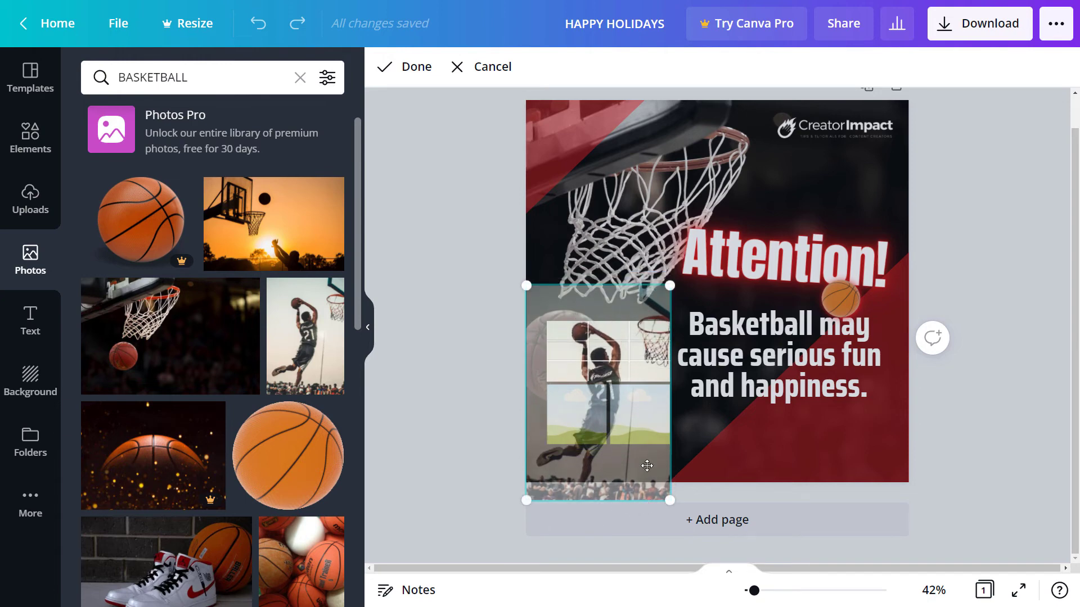
{"action": "left_click", "coordinate": [578, 218]}
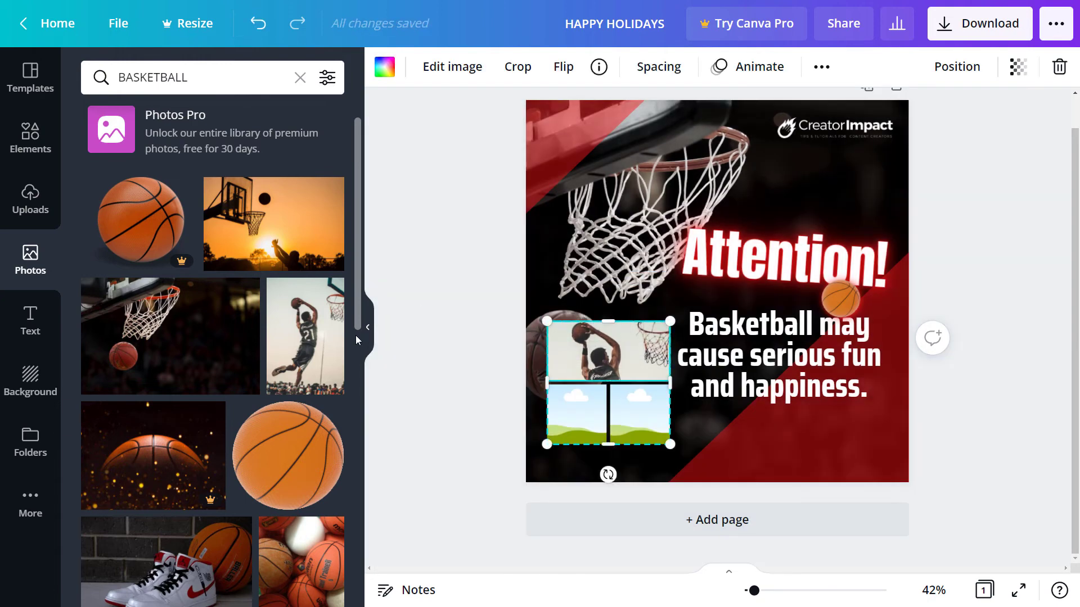
Step: Fill the grid's two lower cells with the basketball sneakers photo and the premium photo of a ball under the hoop
{"action": "scroll", "coordinate": [173, 410], "scroll_direction": "down", "scroll_amount": 3}
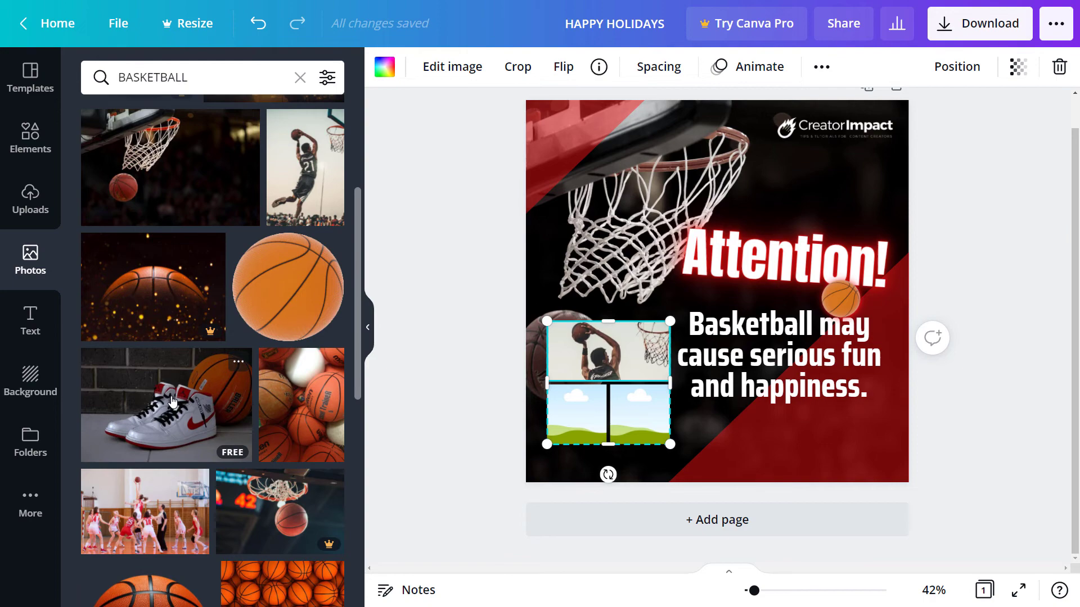
{"action": "left_click_drag", "start_coordinate": [172, 401], "coordinate": [575, 405]}
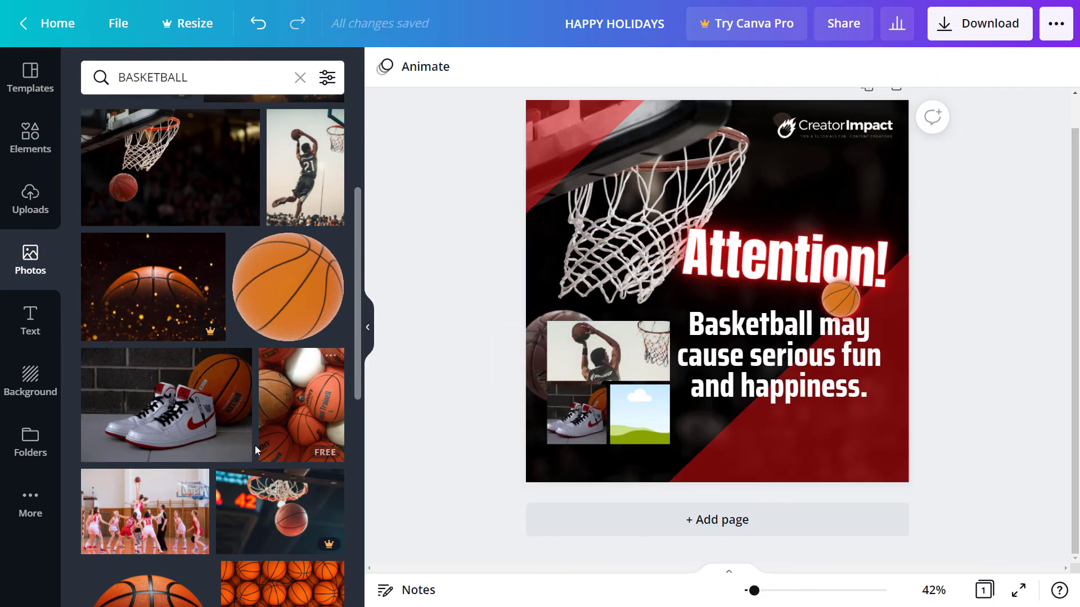
{"action": "scroll", "coordinate": [254, 445], "scroll_direction": "down", "scroll_amount": 2}
{"action": "left_click_drag", "start_coordinate": [302, 397], "coordinate": [647, 417]}
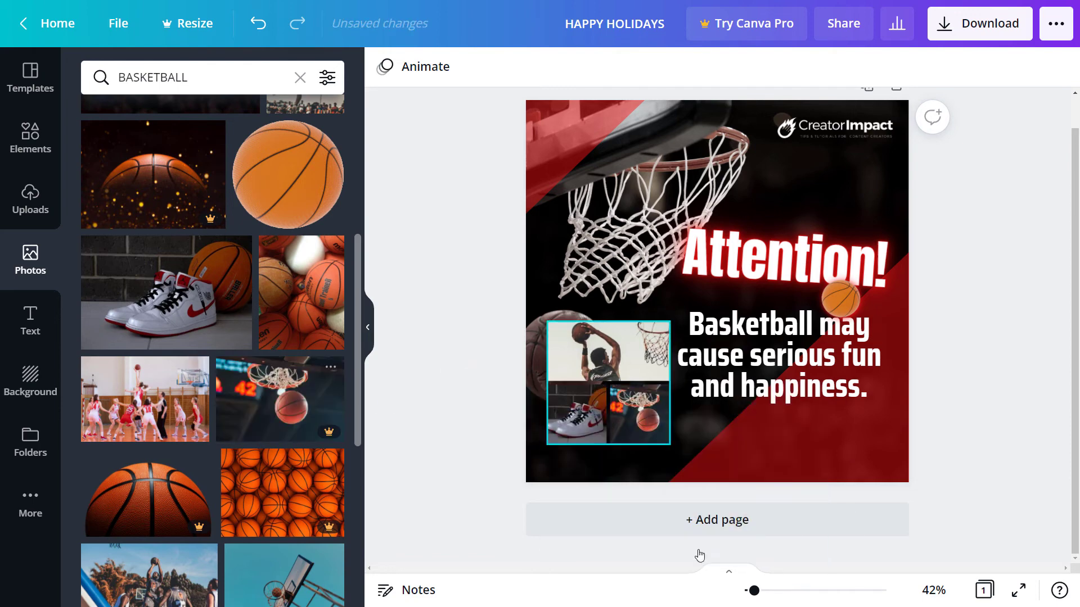
Step: Move the body text, the orange basketball and the Attention! heading lower, keeping the ball between heading and body text
{"action": "left_click", "coordinate": [836, 342]}
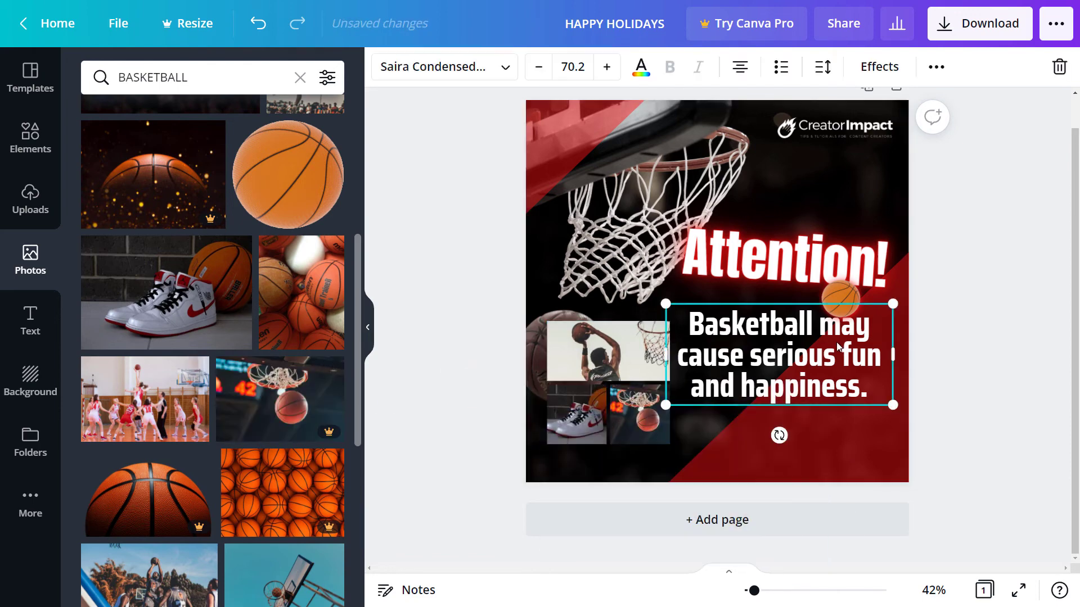
{"action": "left_click_drag", "start_coordinate": [835, 342], "coordinate": [843, 382]}
{"action": "left_click_drag", "start_coordinate": [844, 307], "coordinate": [852, 331]}
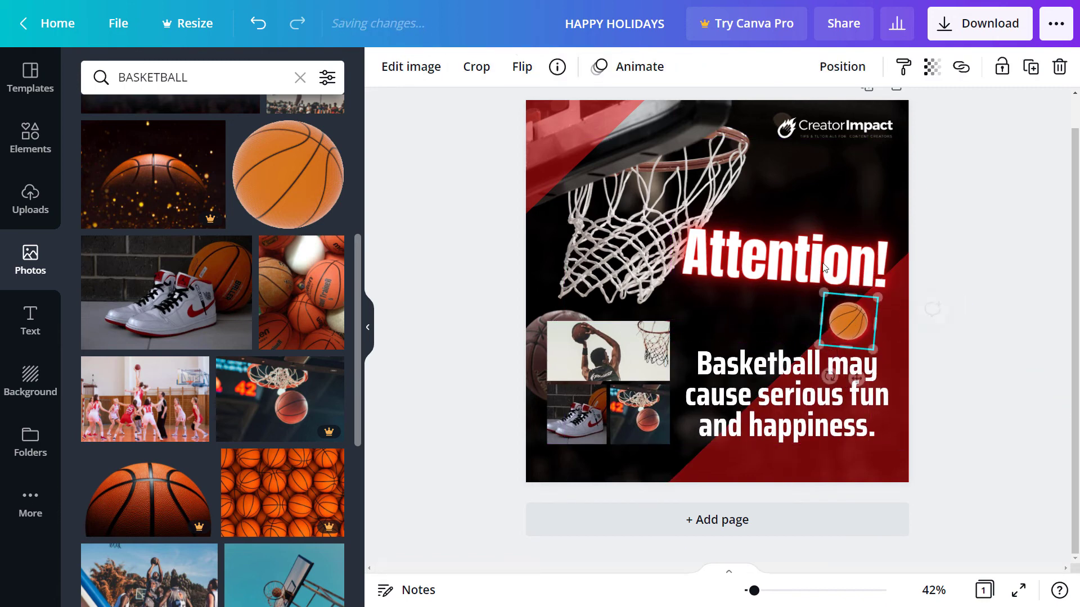
{"action": "left_click_drag", "start_coordinate": [816, 261], "coordinate": [815, 284]}
{"action": "left_click", "coordinate": [851, 330]}
{"action": "left_click_drag", "start_coordinate": [851, 330], "coordinate": [853, 338]}
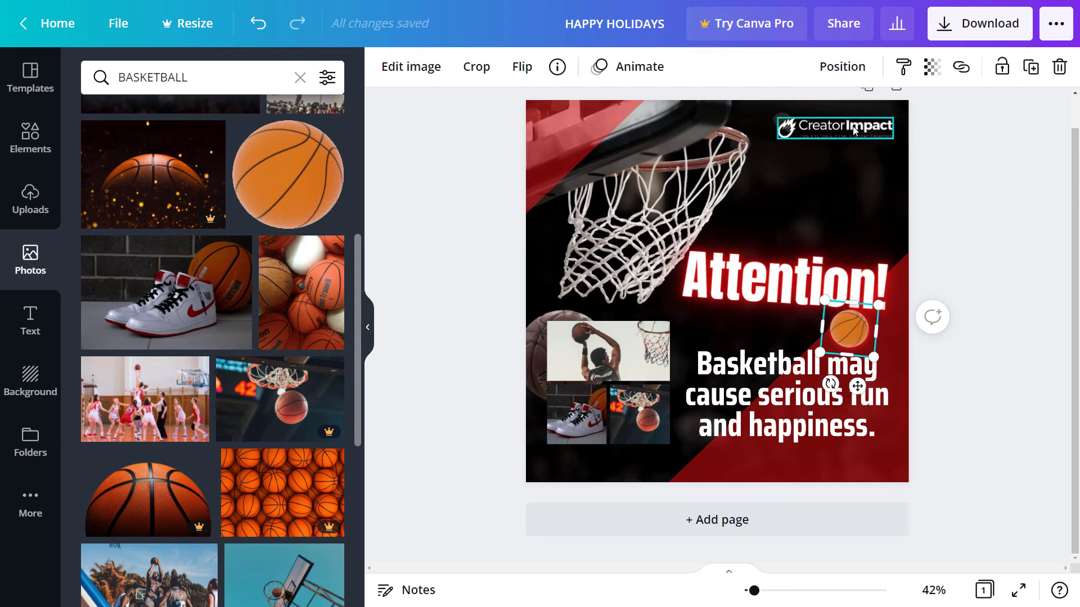
Step: Check the design's sharing options, and review the download settings, including the premium image section
{"action": "left_click", "coordinate": [843, 25]}
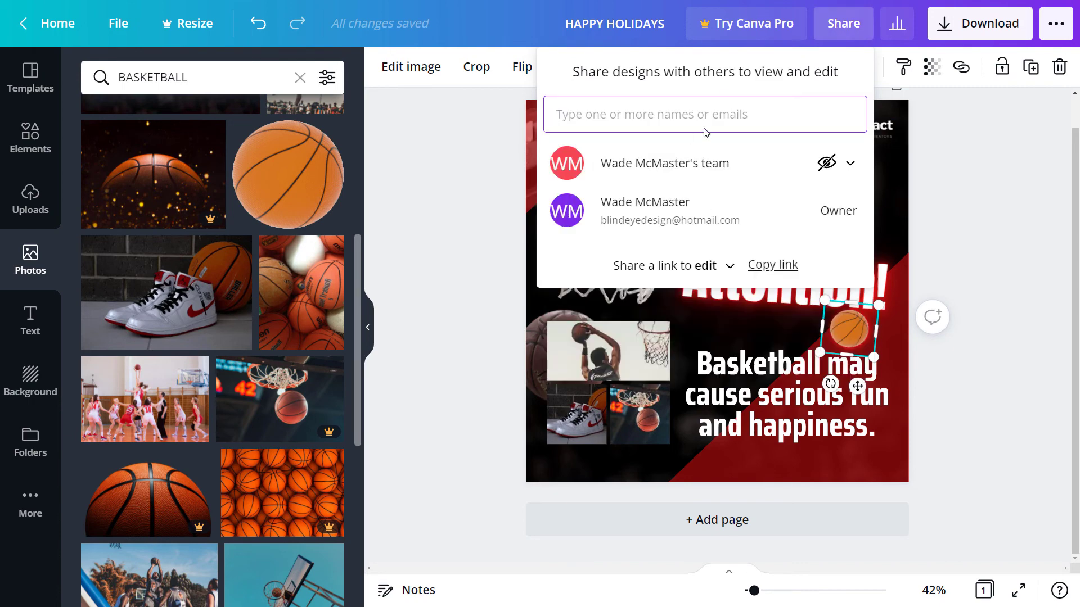
{"action": "left_click", "coordinate": [936, 188]}
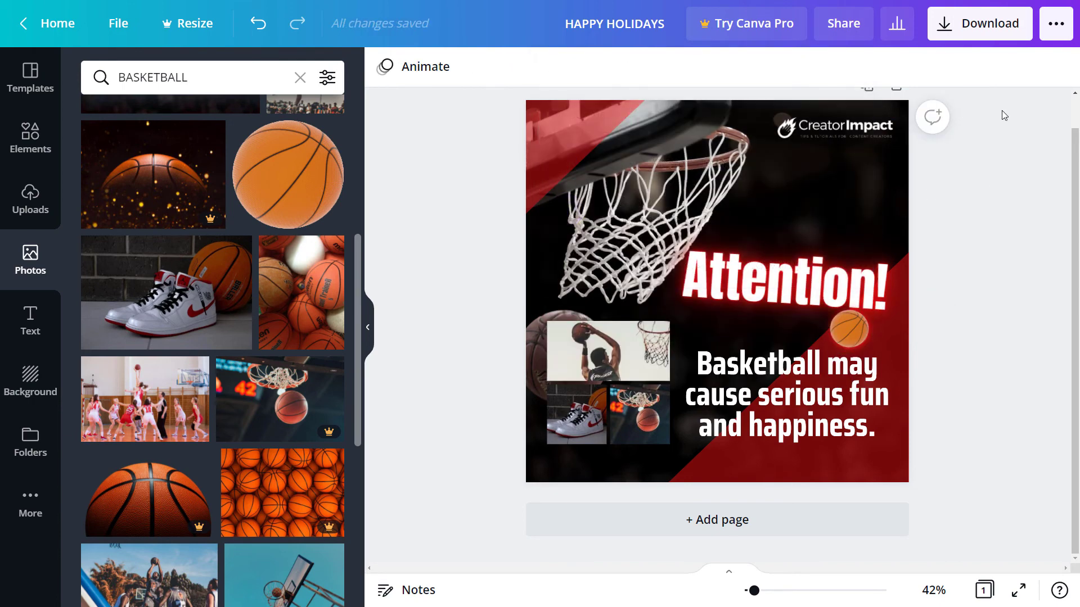
{"action": "left_click", "coordinate": [983, 25]}
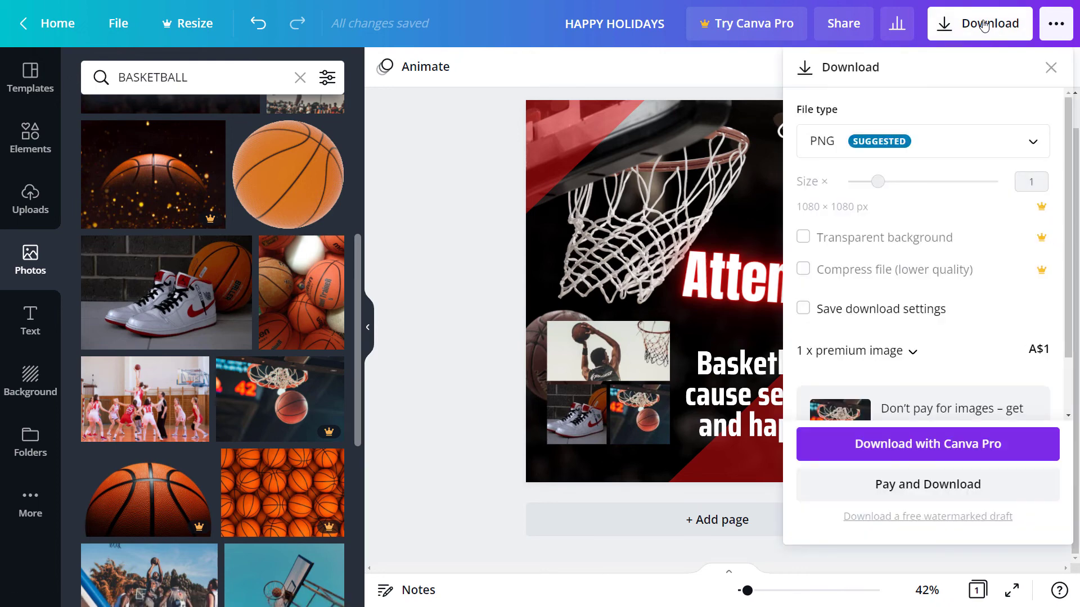
{"action": "scroll", "coordinate": [952, 313], "scroll_direction": "down", "scroll_amount": 2}
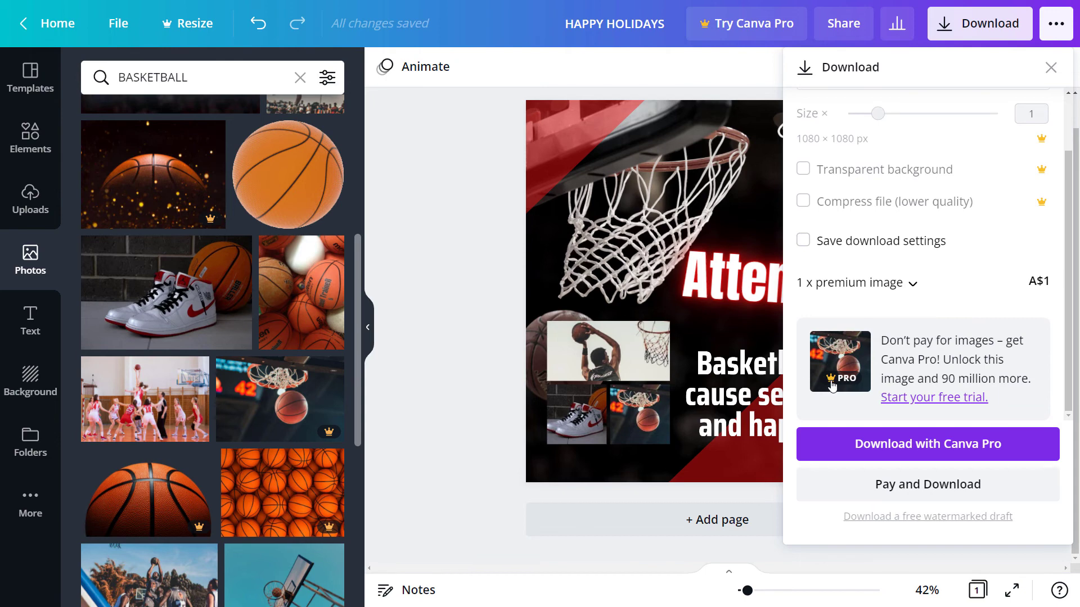
Step: Clear the photos from the grid cells and delete the grid from the design
{"action": "left_click", "coordinate": [610, 411]}
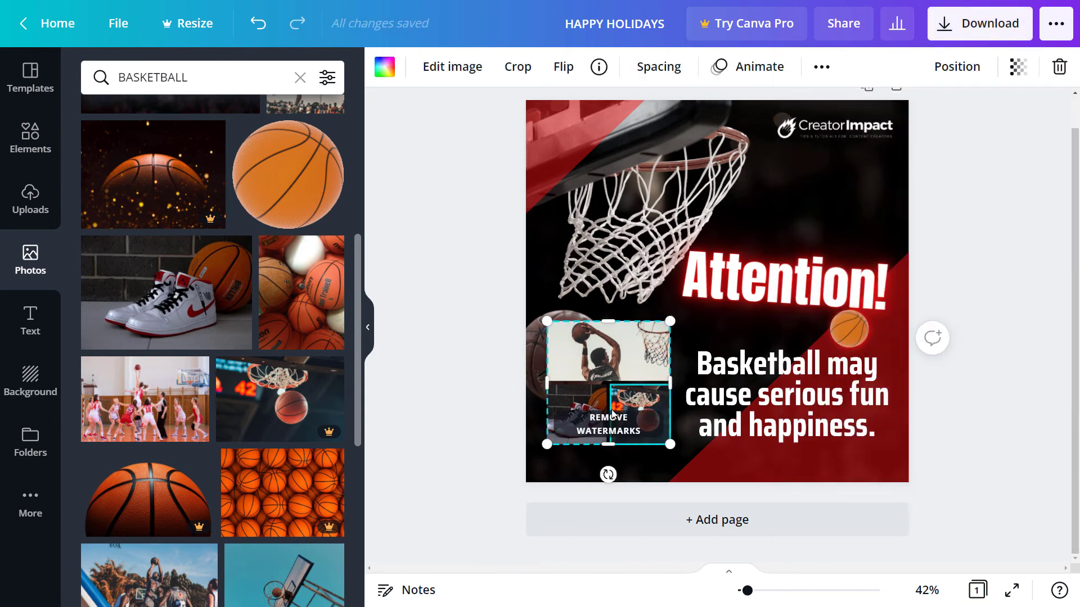
{"action": "key", "text": "Delete"}
{"action": "left_click", "coordinate": [627, 352]}
{"action": "key", "text": "Delete"}
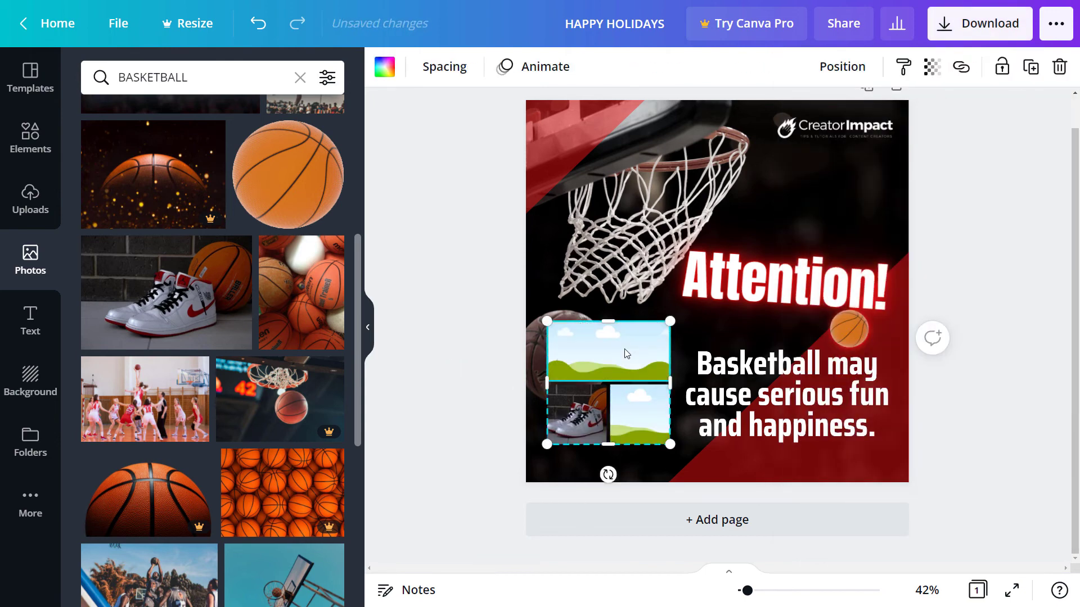
{"action": "left_click", "coordinate": [602, 388]}
{"action": "key", "text": "Delete"}
{"action": "key", "text": "Delete"}
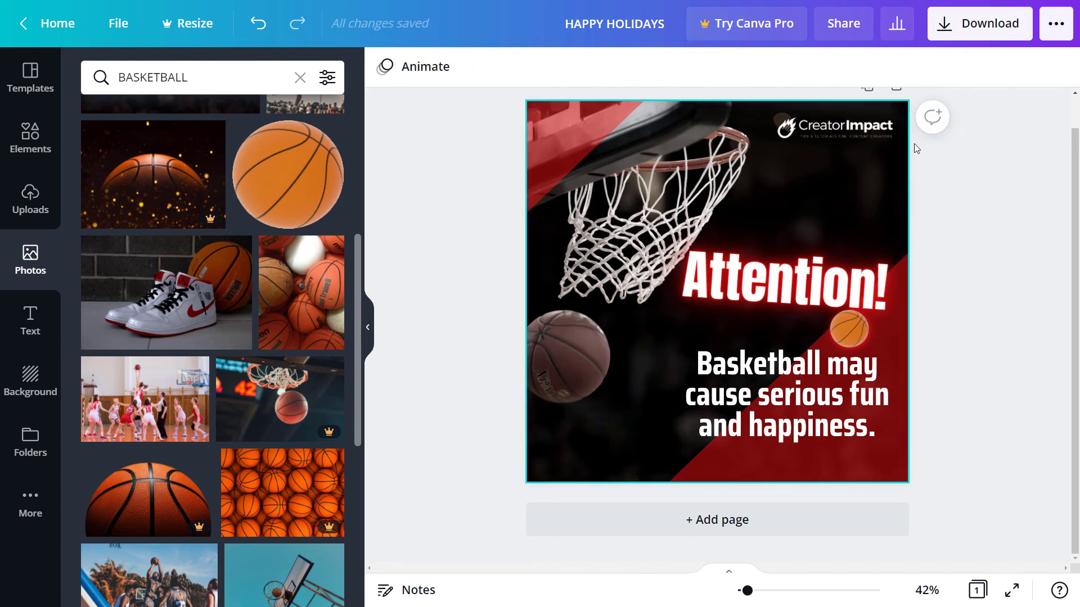
Step: Try downloading the design as a JPG, cancel saving the file, and dismiss the download confirmation
{"action": "left_click", "coordinate": [963, 25]}
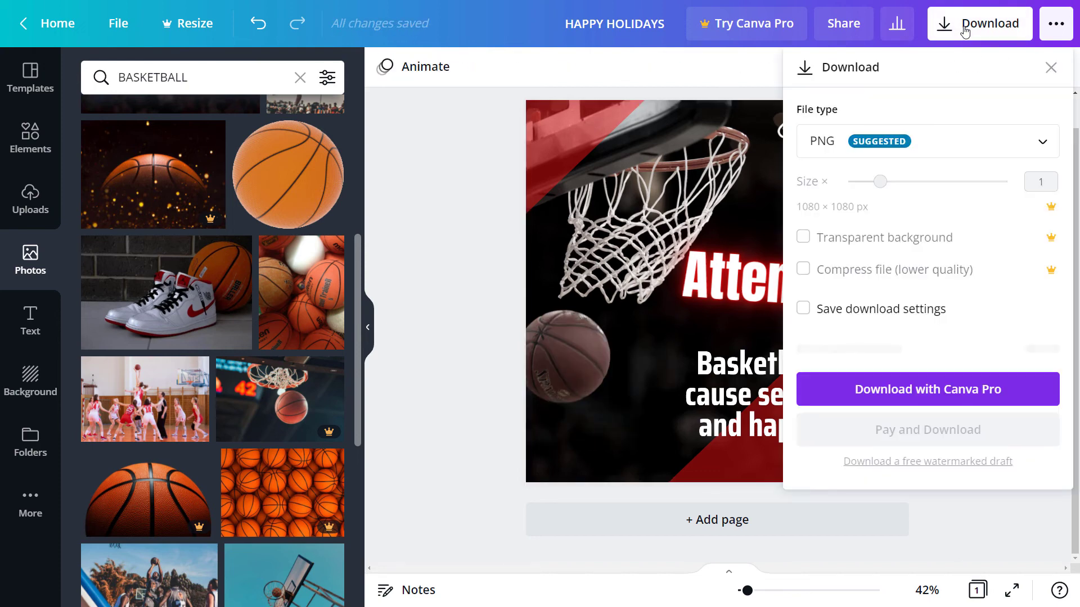
{"action": "left_click", "coordinate": [821, 145]}
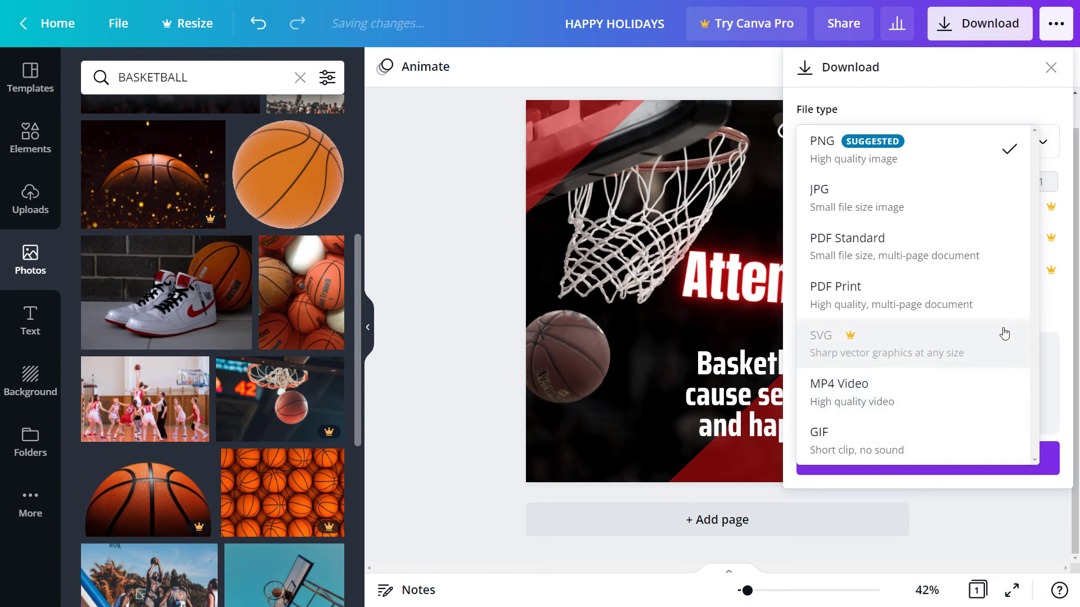
{"action": "left_click", "coordinate": [841, 205]}
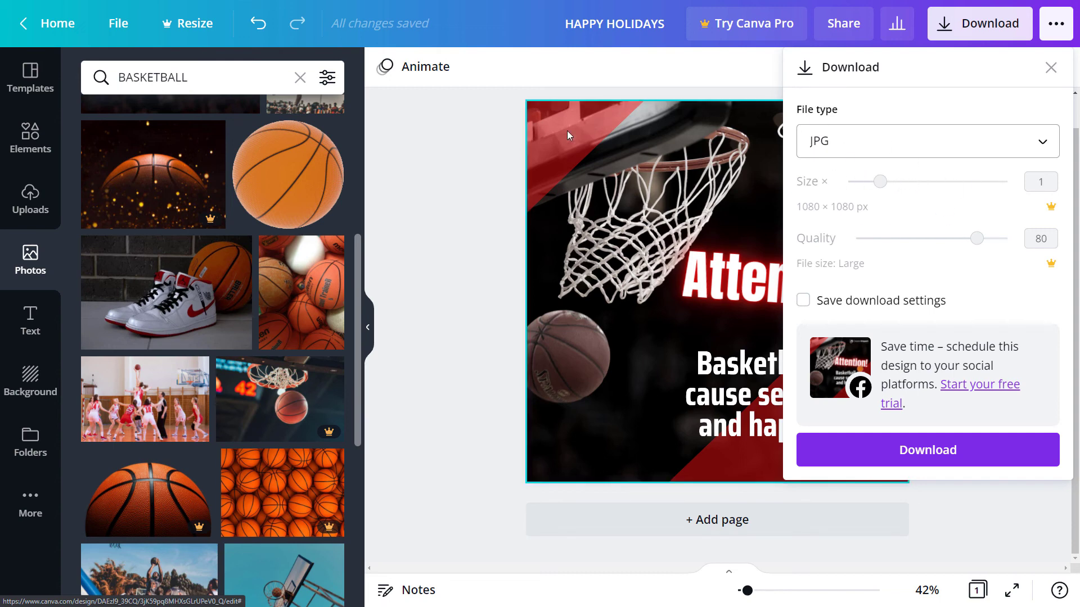
{"action": "left_click", "coordinate": [977, 459]}
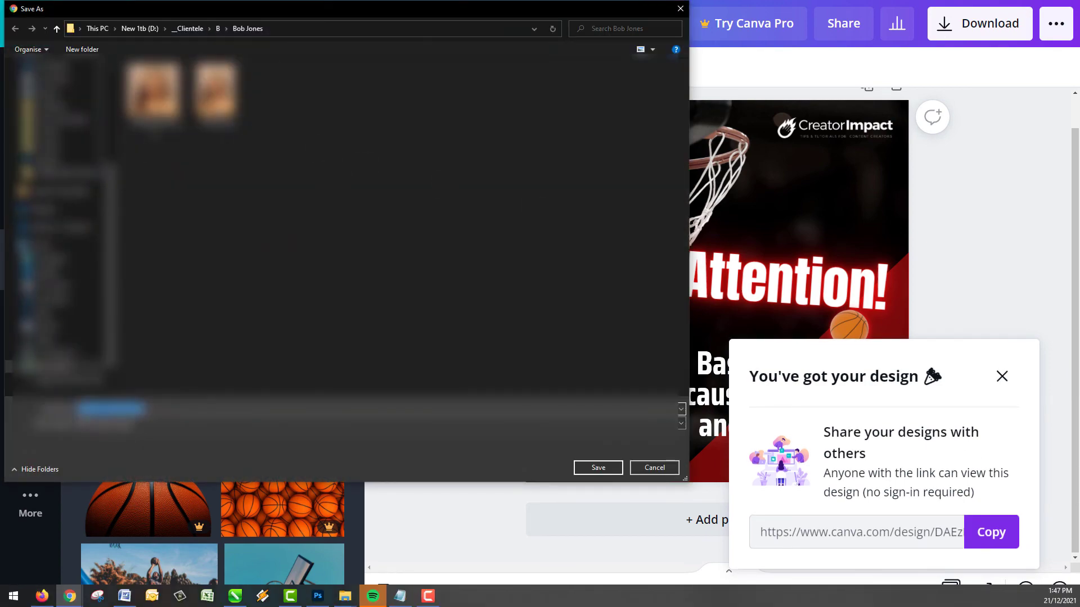
{"action": "left_click", "coordinate": [654, 468]}
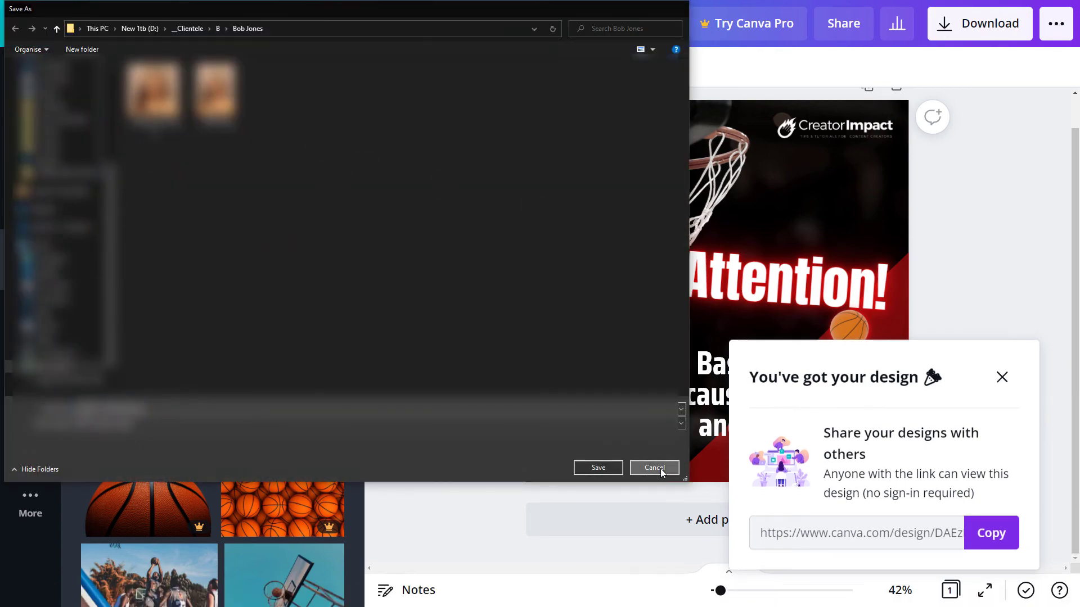
{"action": "left_click", "coordinate": [1001, 377]}
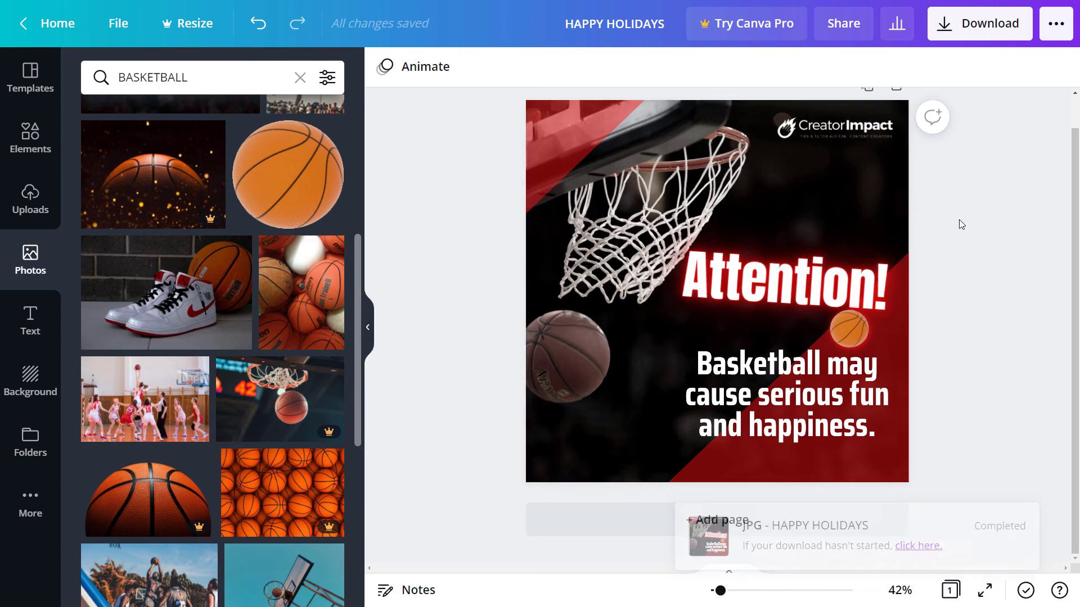
Step: Select all elements on the basketball design's page and copy them
{"action": "key", "text": "ctrl+a"}
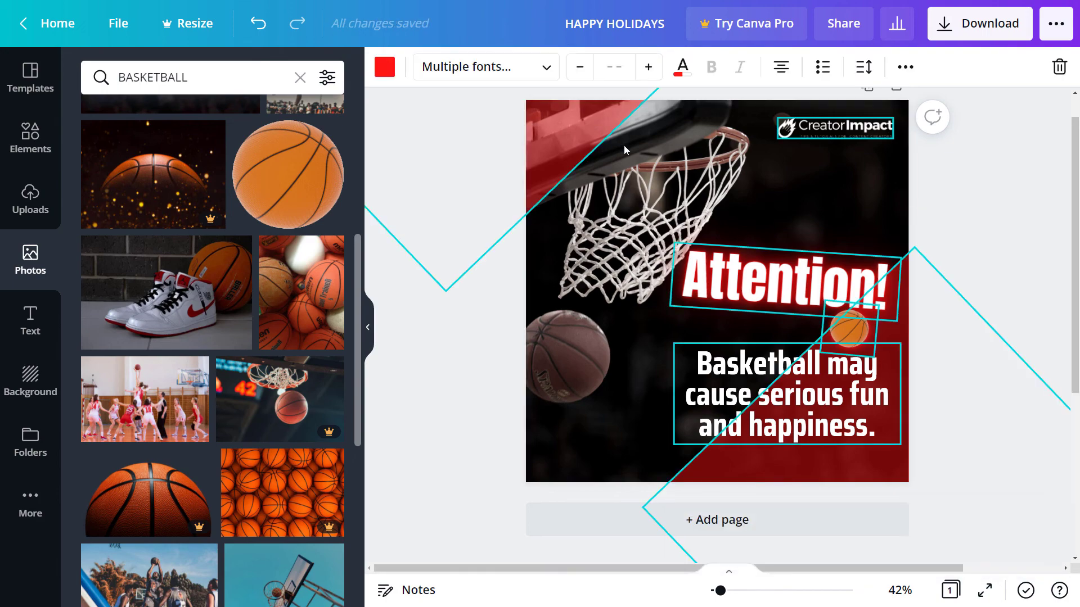
{"action": "right_click", "coordinate": [573, 119]}
{"action": "left_click", "coordinate": [596, 142]}
Step: Open the home page in a new tab, create a Poster design (42 × 59.4 cm) and paste the copied elements onto its page
{"action": "right_click", "coordinate": [48, 23]}
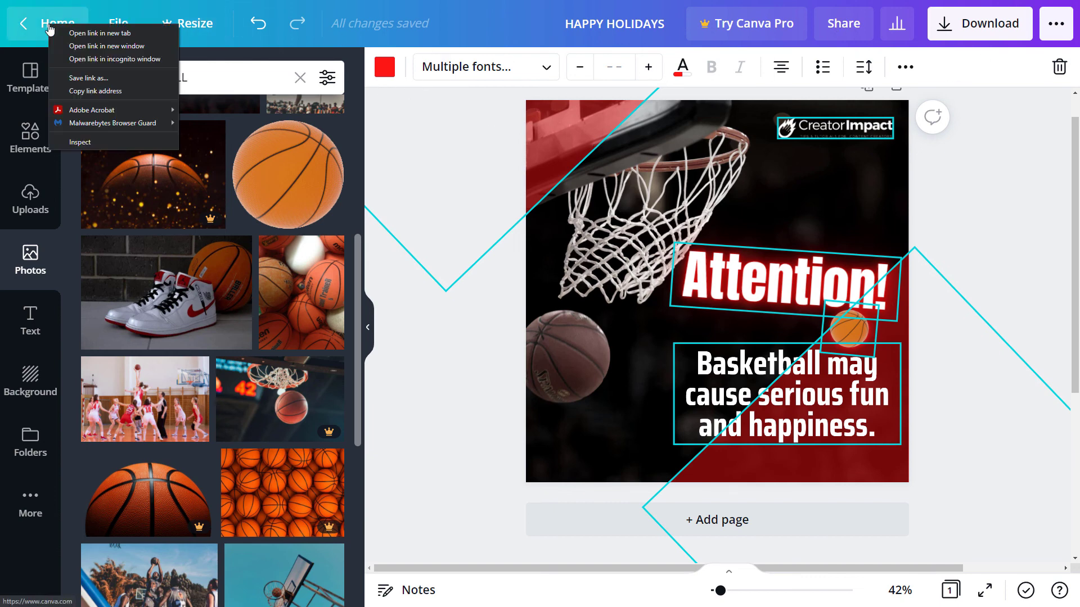
{"action": "left_click", "coordinate": [62, 37]}
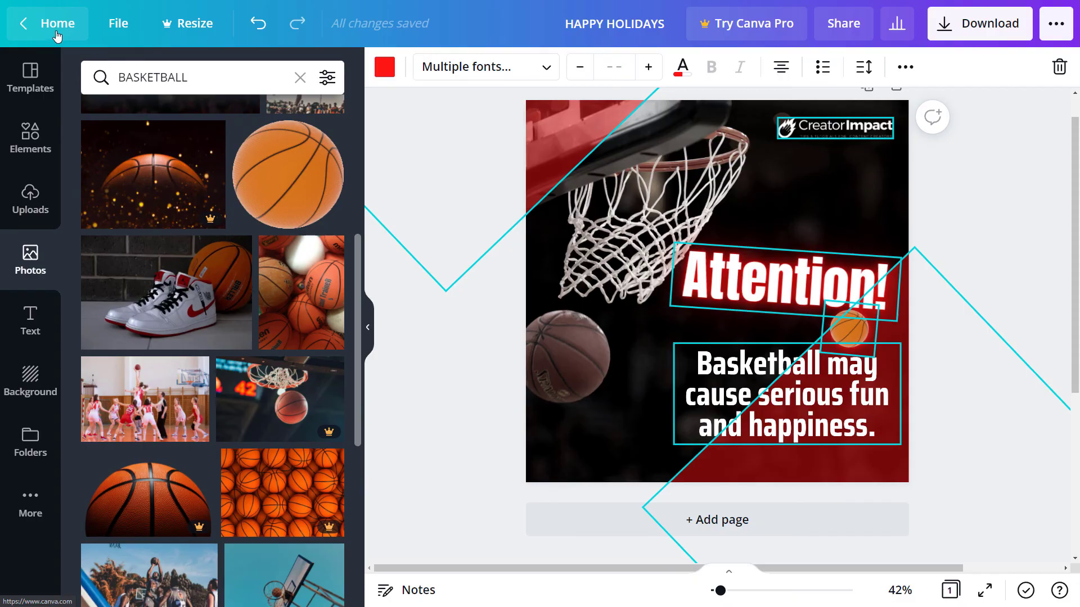
{"action": "left_click", "coordinate": [56, 36]}
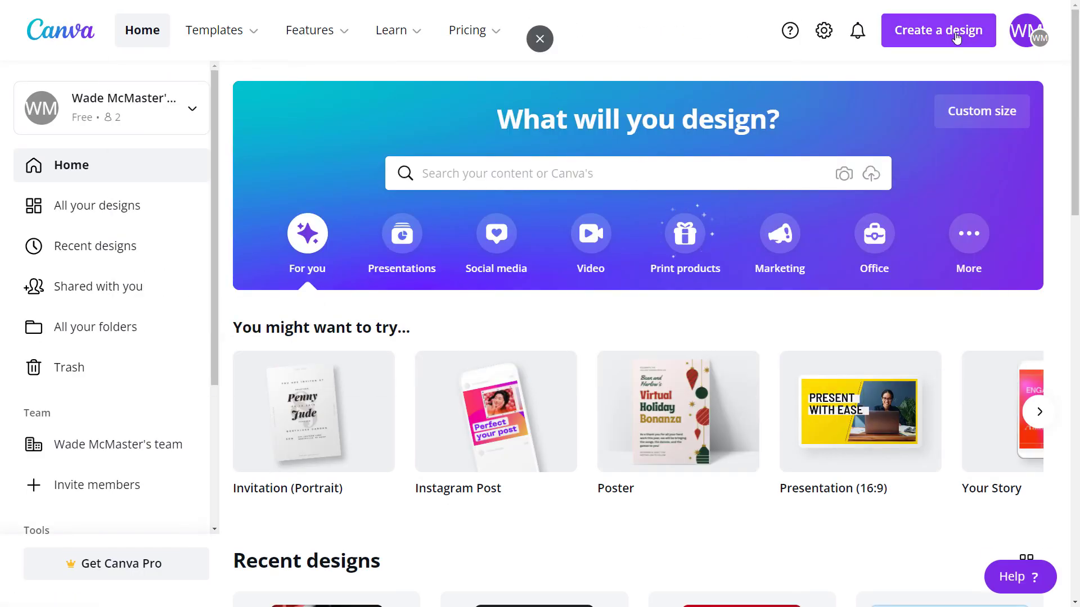
{"action": "left_click", "coordinate": [956, 39]}
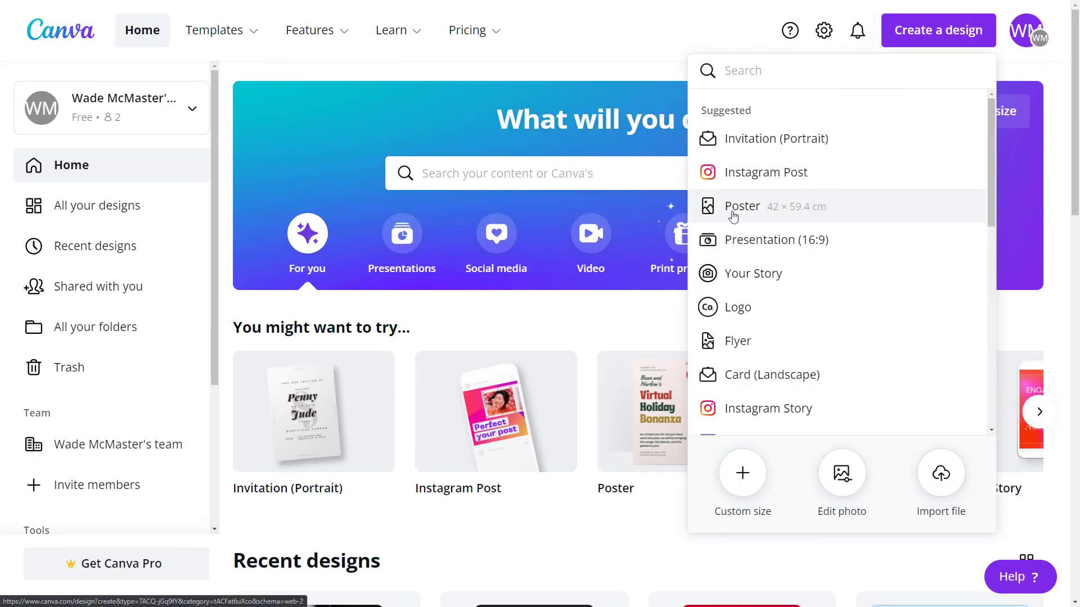
{"action": "left_click", "coordinate": [733, 215]}
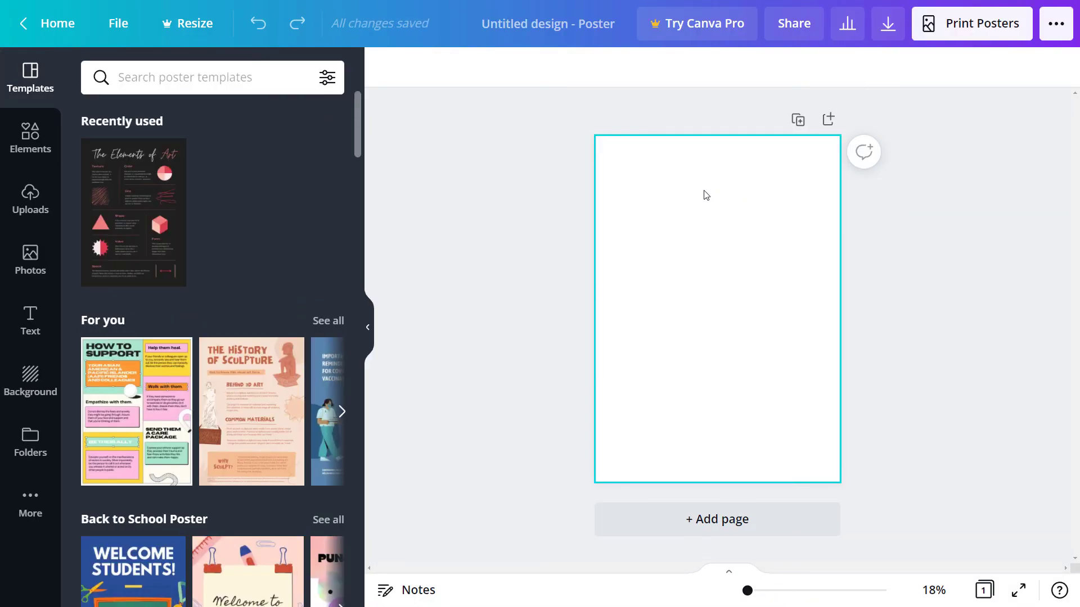
{"action": "right_click", "coordinate": [701, 211]}
{"action": "left_click", "coordinate": [741, 272]}
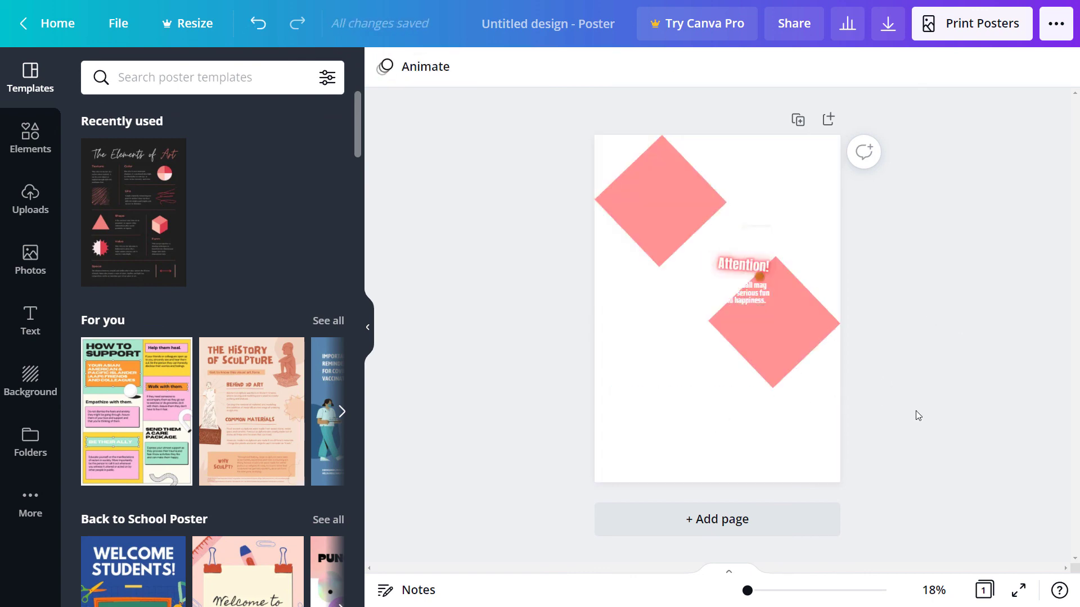
Step: Select all the pasted elements together, enlarge them to extend beyond the poster page and reposition them on it
{"action": "left_click_drag", "start_coordinate": [911, 419], "coordinate": [591, 128]}
{"action": "left_click_drag", "start_coordinate": [842, 392], "coordinate": [1018, 562]}
{"action": "left_click_drag", "start_coordinate": [592, 132], "coordinate": [473, 66]}
{"action": "left_click_drag", "start_coordinate": [802, 402], "coordinate": [751, 413]}
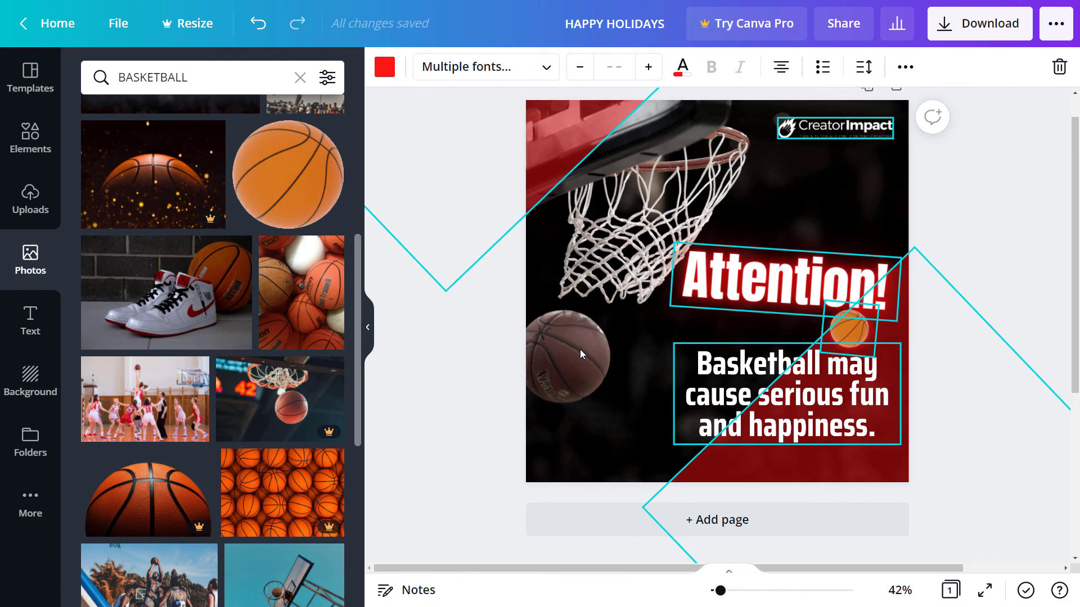
Step: Switch to the basketball Instagram design, detach the hoop photo from its background and copy the photo
{"action": "left_click", "coordinate": [579, 349]}
{"action": "right_click", "coordinate": [579, 349]}
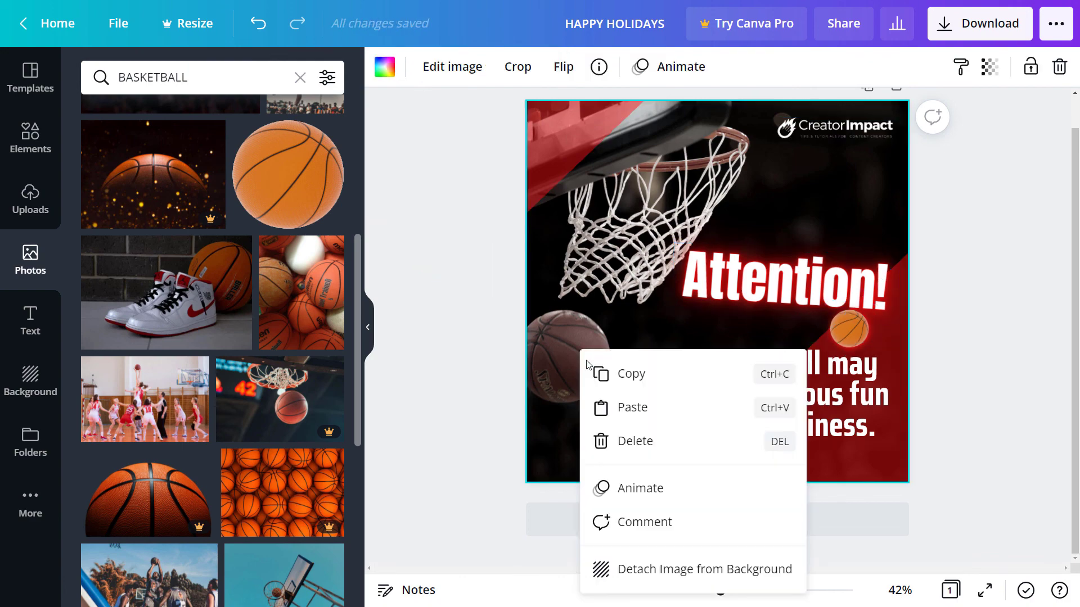
{"action": "left_click", "coordinate": [641, 569]}
{"action": "right_click", "coordinate": [614, 267]}
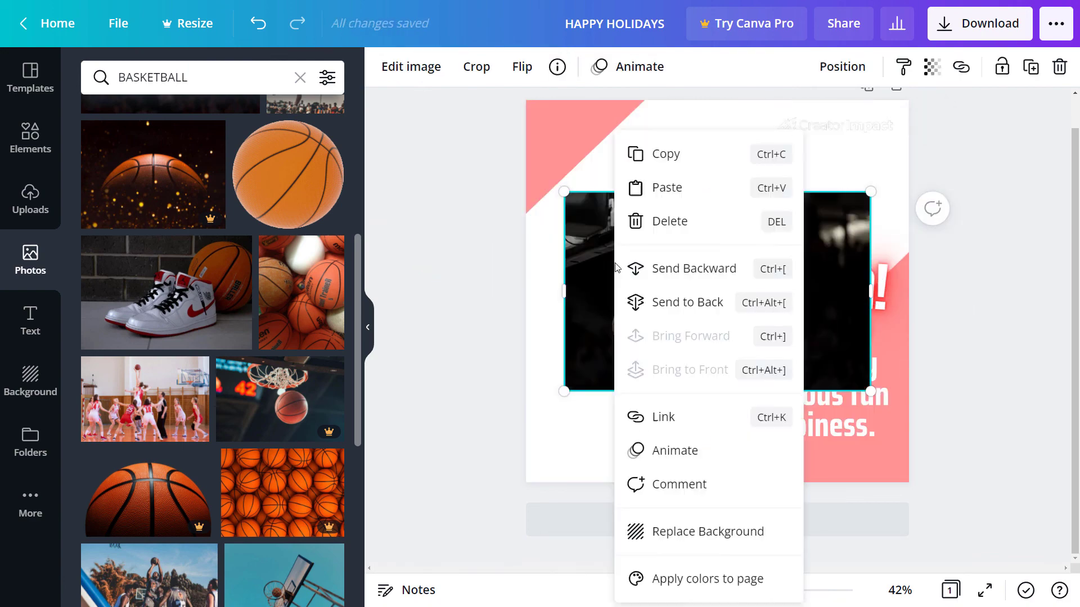
{"action": "left_click", "coordinate": [664, 163]}
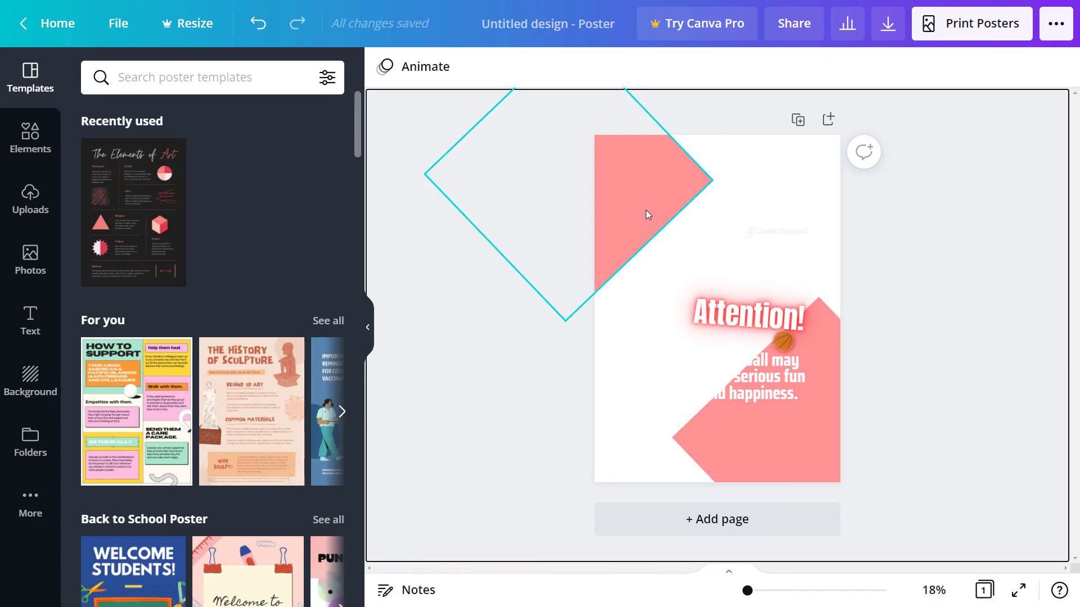
Step: Paste the hoop photo into the poster design, enlarge it over the page and set it as the background
{"action": "key", "text": "ctrl+v"}
{"action": "left_click_drag", "start_coordinate": [742, 261], "coordinate": [1078, 581]}
{"action": "left_click_drag", "start_coordinate": [861, 287], "coordinate": [774, 248]}
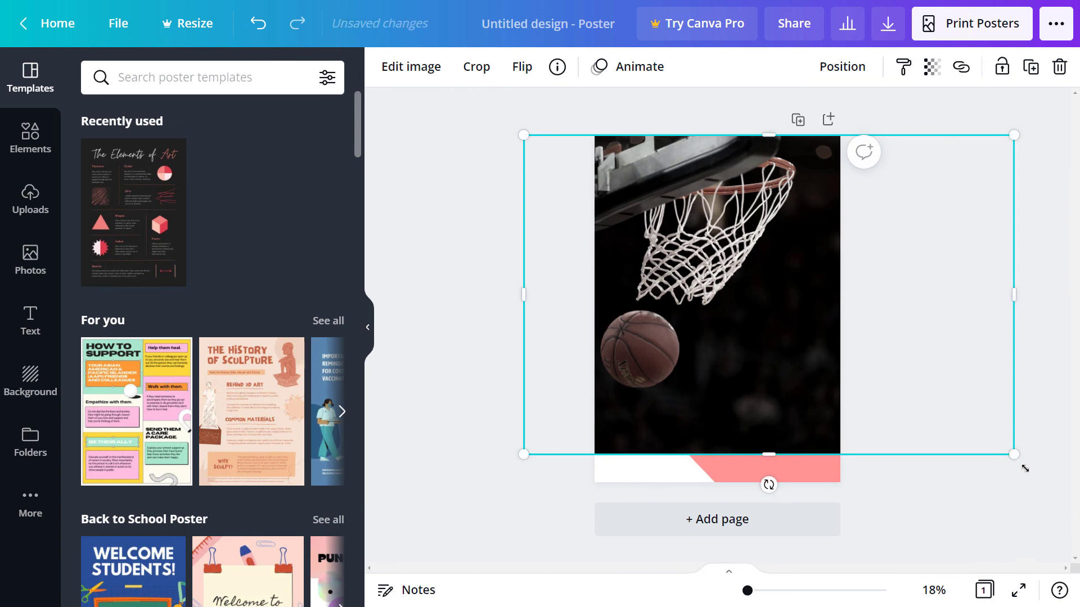
{"action": "left_click_drag", "start_coordinate": [1024, 468], "coordinate": [1060, 483]}
{"action": "right_click", "coordinate": [801, 135]}
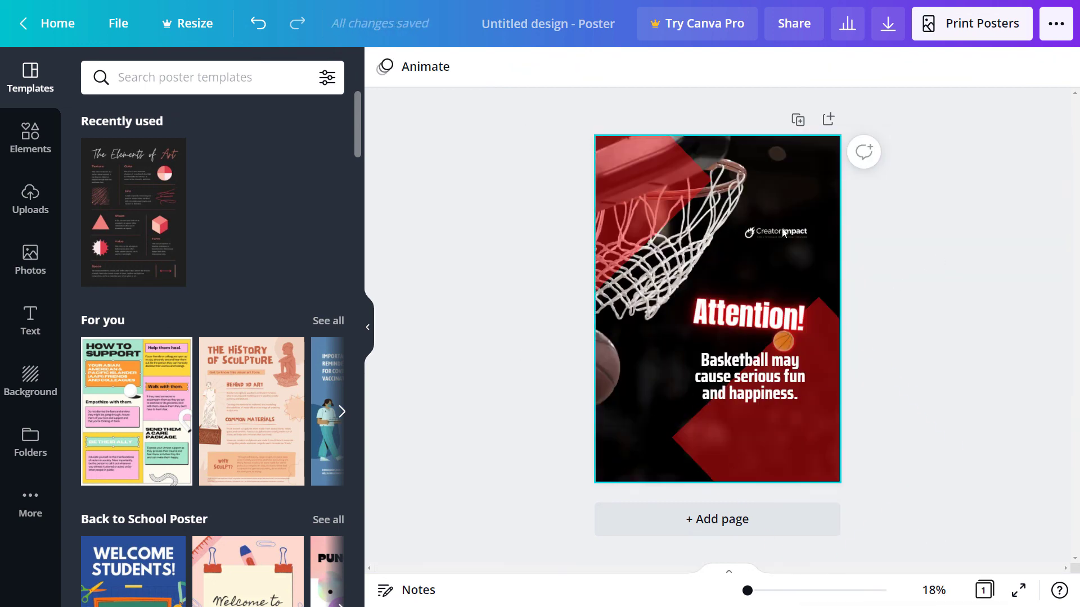
Step: Select all the poster's foreground elements, enlarge them further as a group and reposition them so the text fits within the page
{"action": "key", "text": "ctrl+a"}
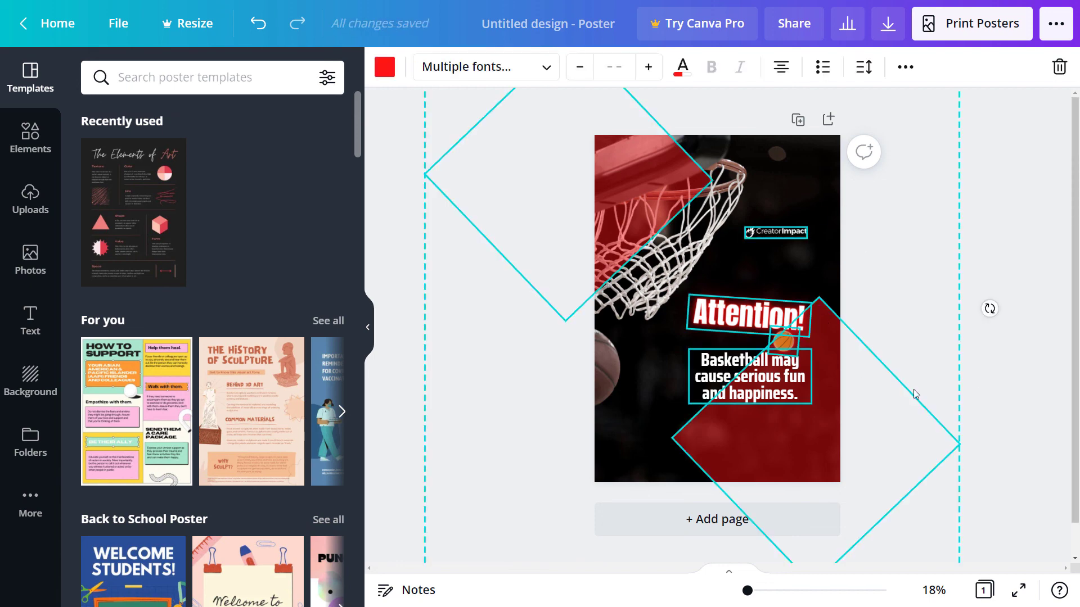
{"action": "left_click_drag", "start_coordinate": [746, 592], "coordinate": [744, 595]}
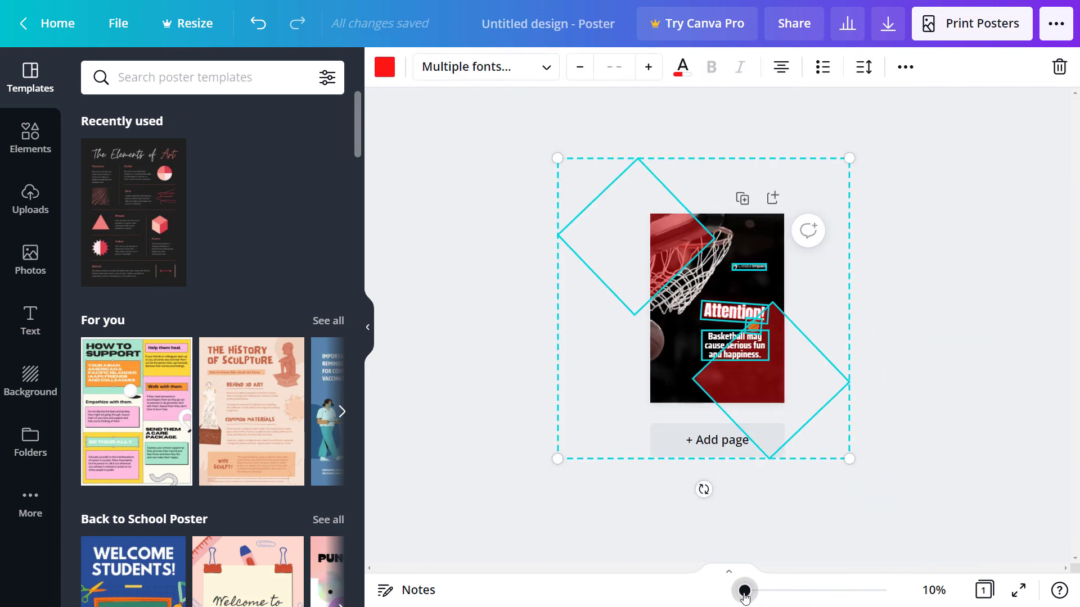
{"action": "left_click_drag", "start_coordinate": [849, 459], "coordinate": [890, 501]}
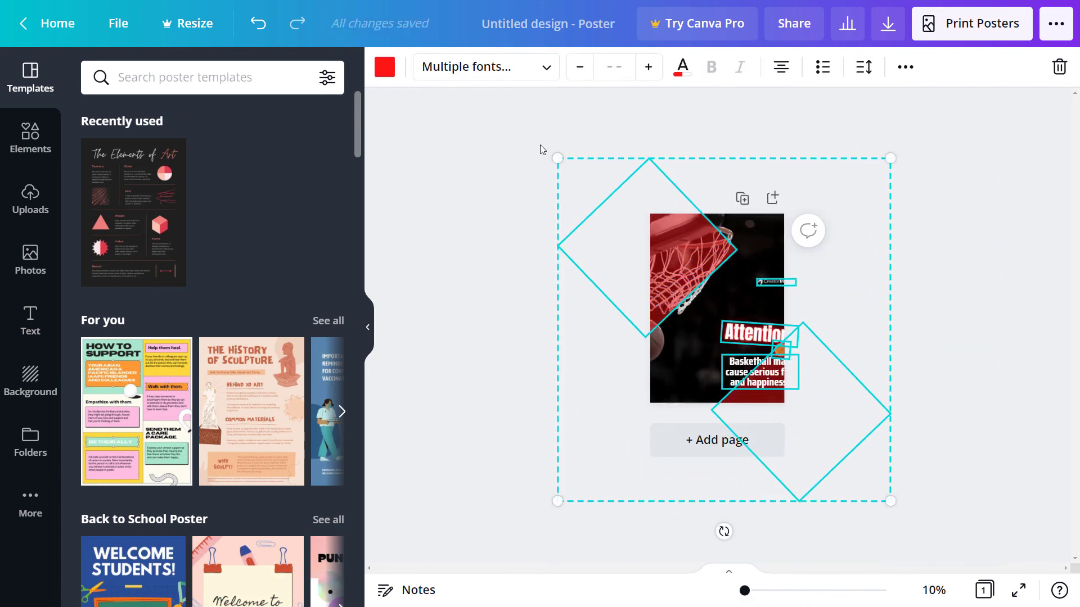
{"action": "left_click_drag", "start_coordinate": [556, 158], "coordinate": [489, 80]}
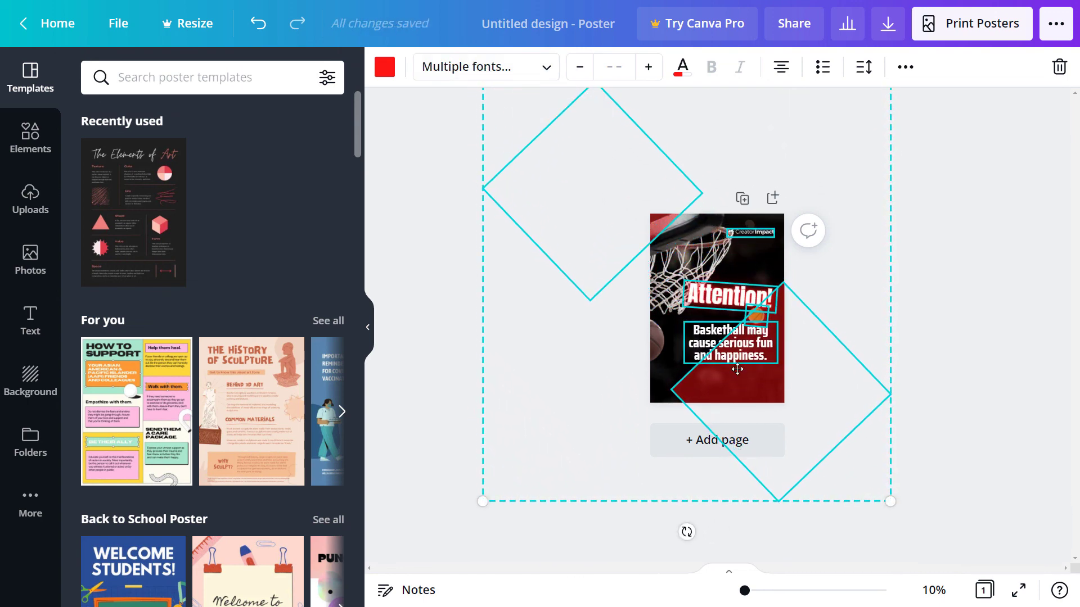
{"action": "left_click_drag", "start_coordinate": [737, 369], "coordinate": [743, 378]}
{"action": "left_click", "coordinate": [737, 272]}
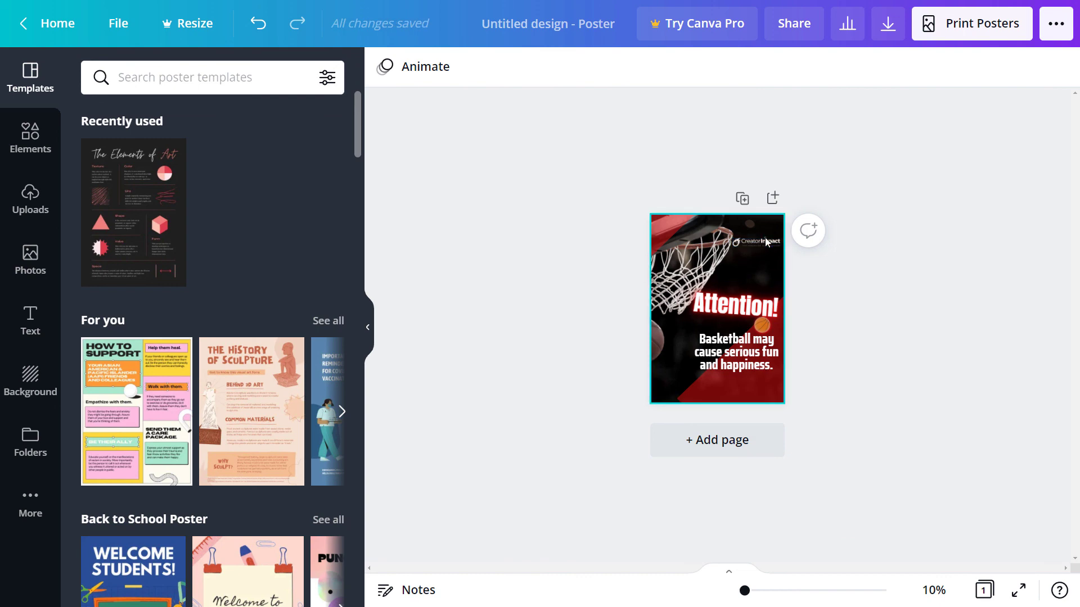
Step: Move the Creator Impact logo slightly up and left, near the poster's upper-right corner
{"action": "left_click_drag", "start_coordinate": [765, 242], "coordinate": [760, 227]}
{"action": "left_click", "coordinate": [788, 347]}
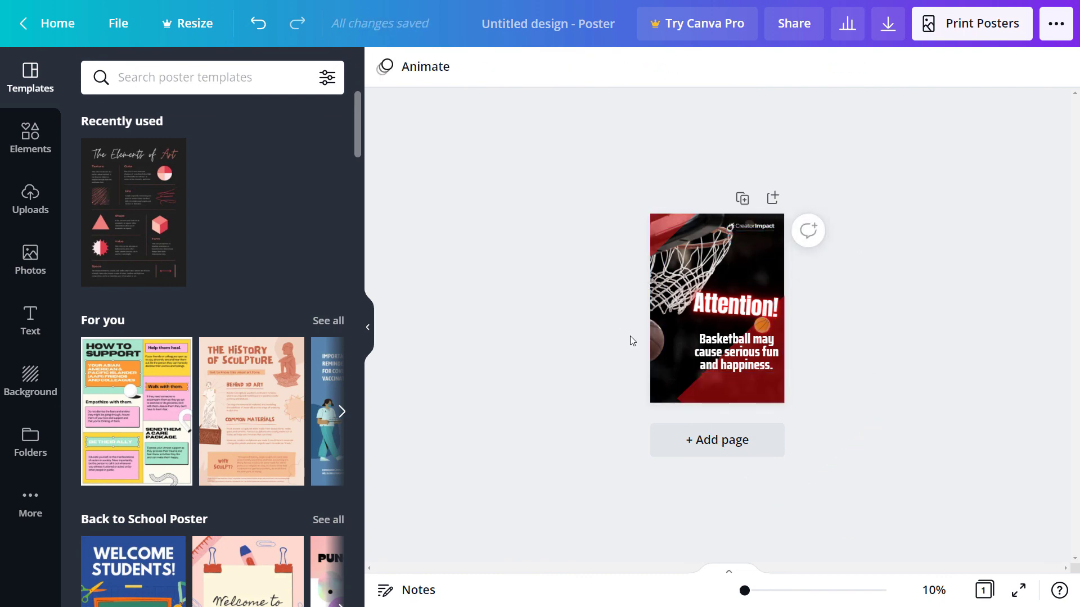
{"action": "left_click_drag", "start_coordinate": [744, 591], "coordinate": [747, 590]}
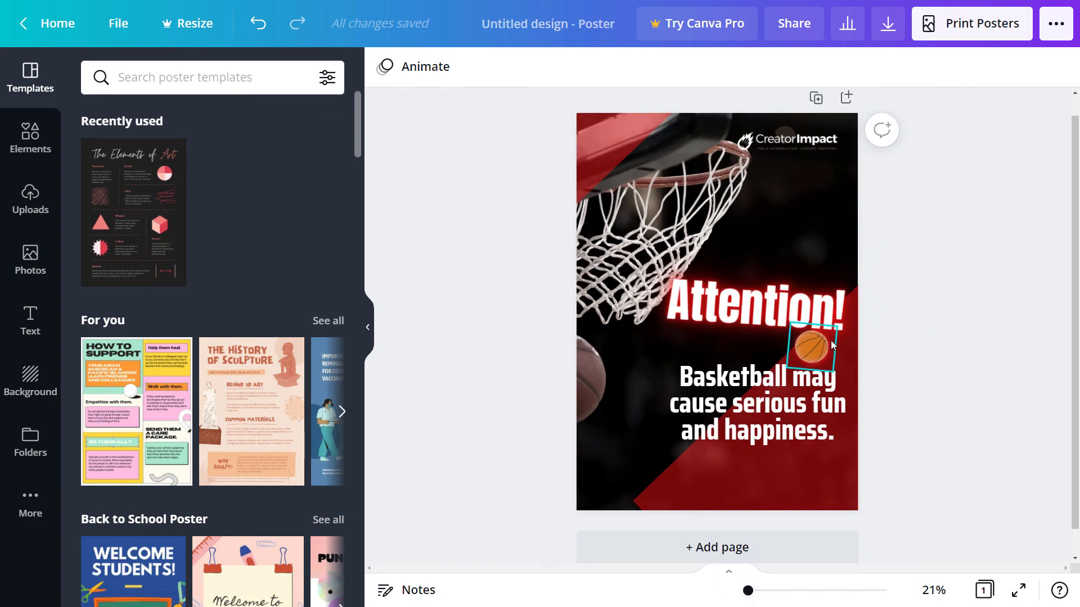